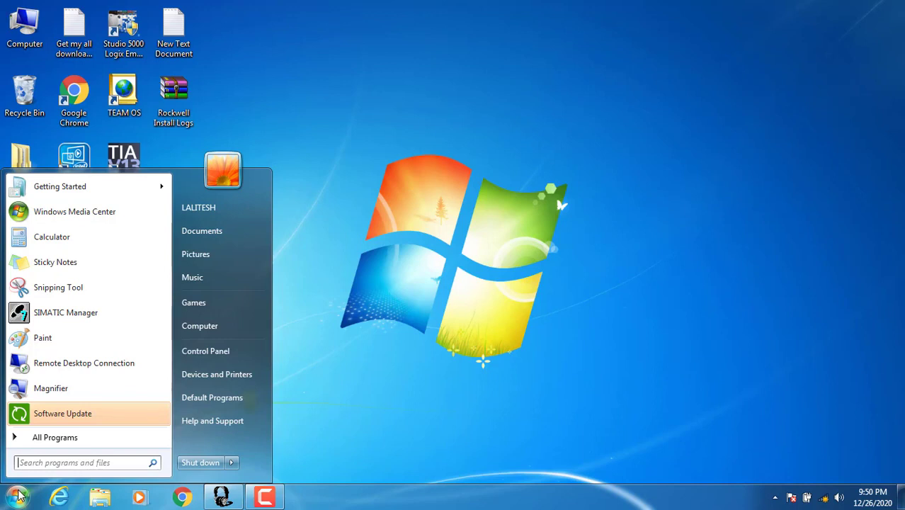
Search the computer's programs for intouch, launch InTouch and maximize its Application Manager window
text(i)
key(BackSpace)
text(intocu)
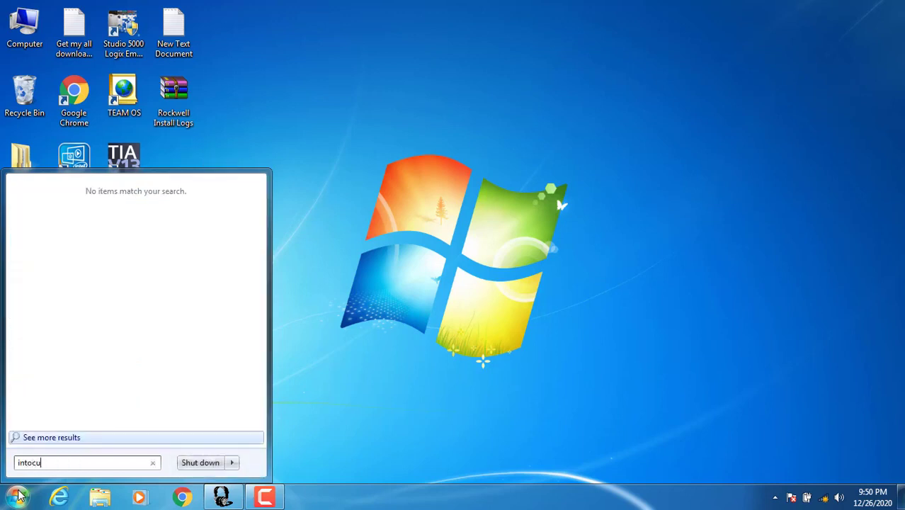
key(BackSpace)
key(BackSpace)
text(uch)
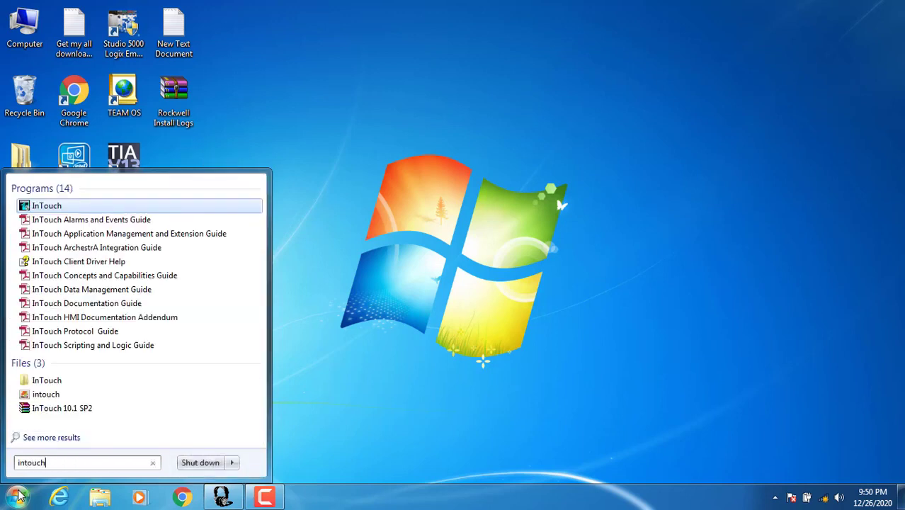
click(37, 206)
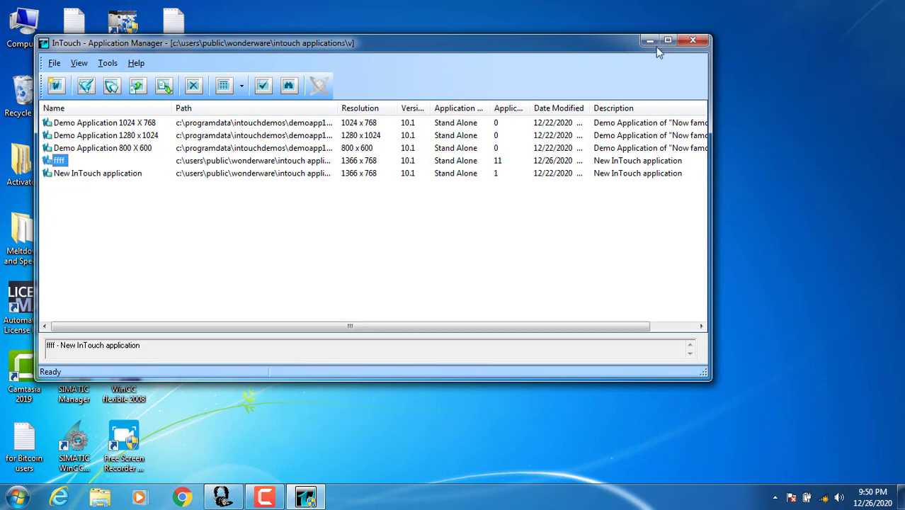
click(667, 41)
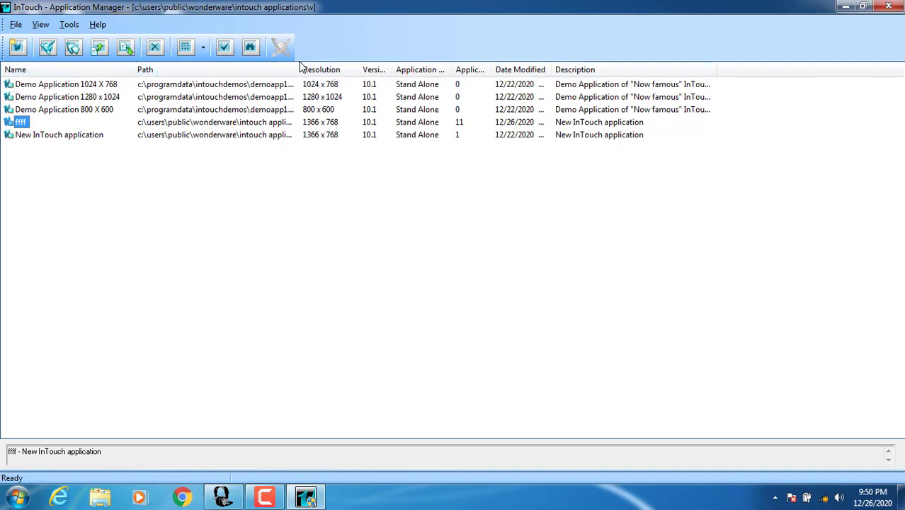
Widen the Path, Version, Application Type and Application Version columns of the application list so their contents are readable
drag(295, 65, 326, 66)
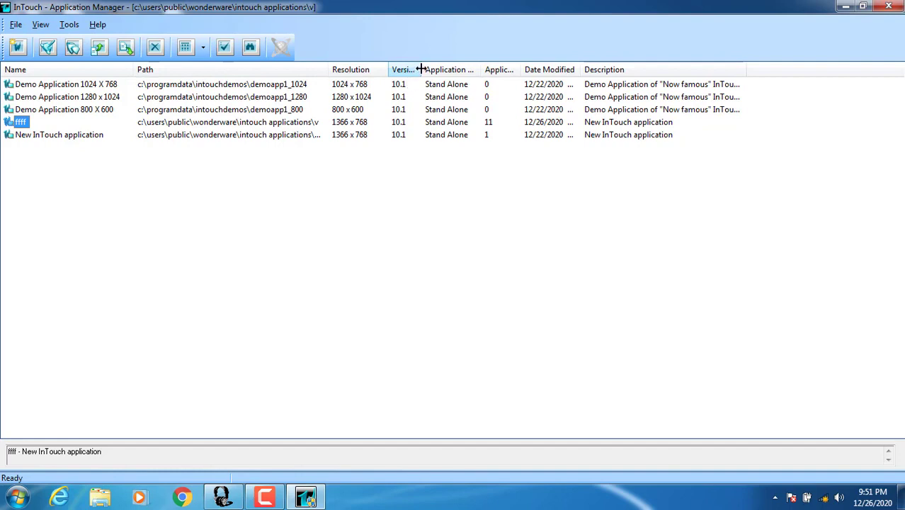
drag(420, 69, 447, 69)
drag(506, 69, 637, 67)
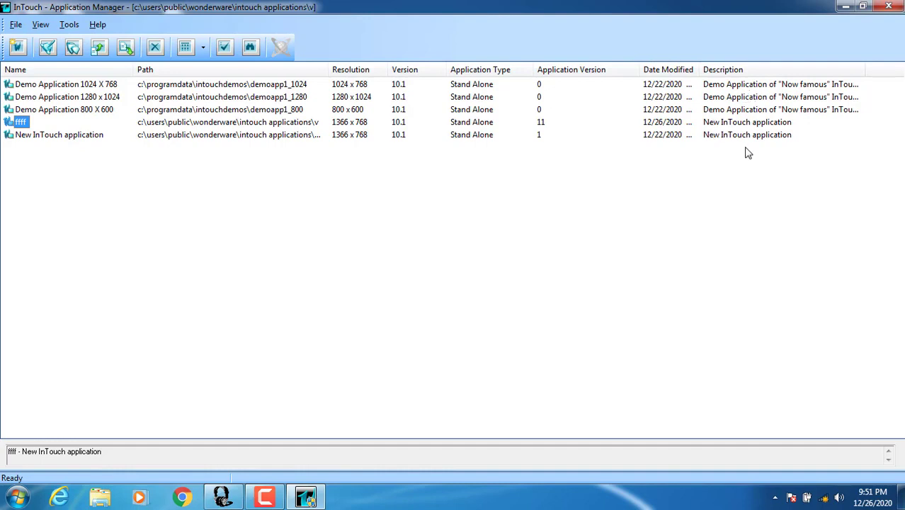
Start creating a new application, accepting the proposed InTouch Applications base path as the default directory
click(16, 25)
click(37, 40)
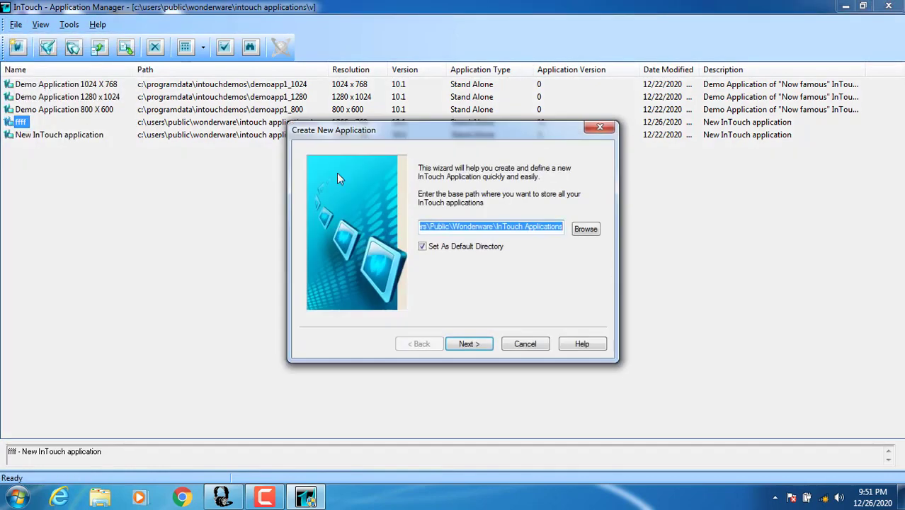
drag(352, 135, 280, 45)
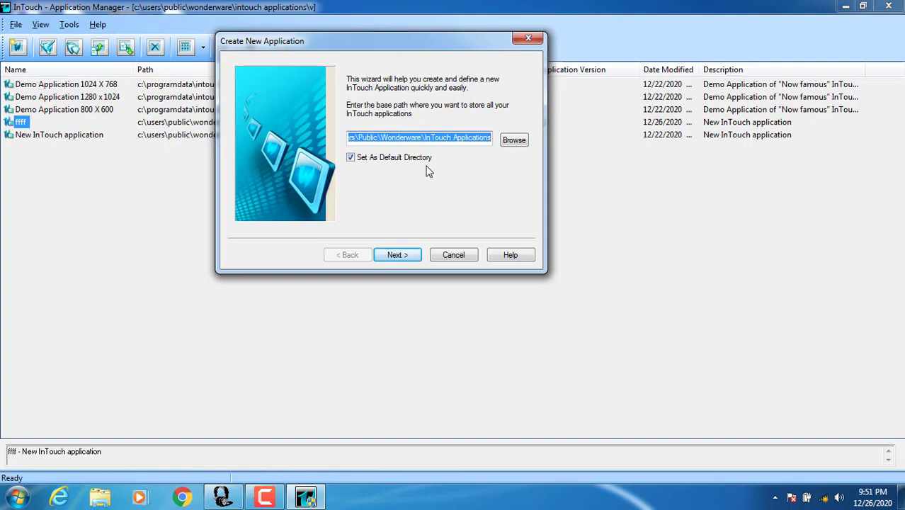
click(398, 256)
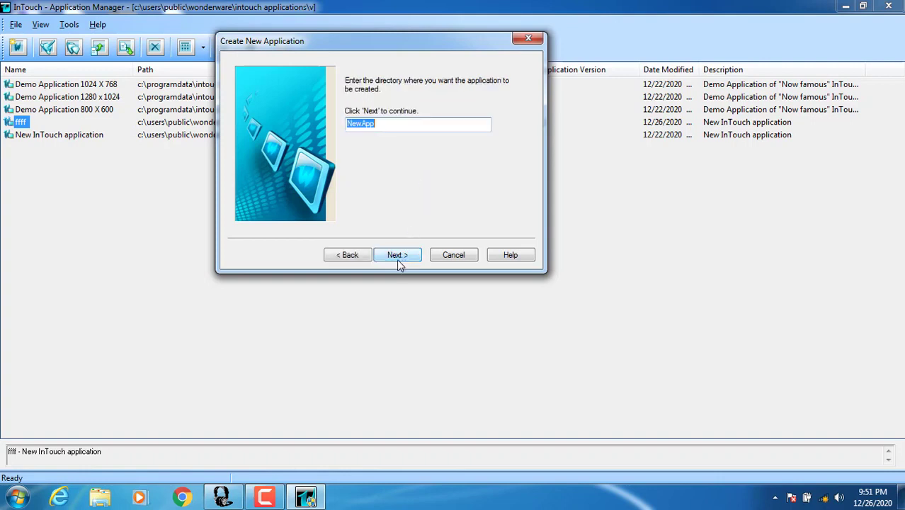
Enter NEW PROJ as the directory of the new application and continue the wizard
drag(369, 44, 324, 184)
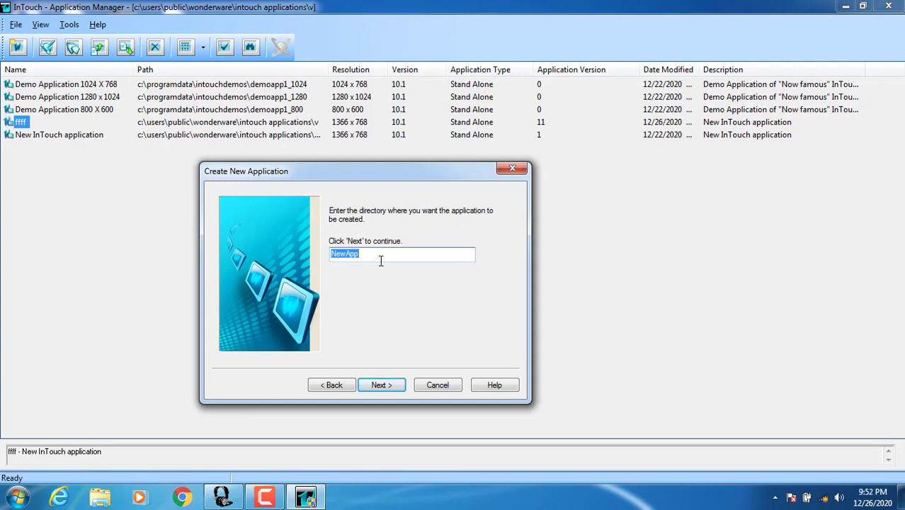
text(new)
key(BackSpace)
key(BackSpace)
key(BackSpace)
text(NEW PROJ)
click(381, 384)
Name the application New Starting, describe it as For Scada Software, and finish creating it
drag(316, 175, 284, 153)
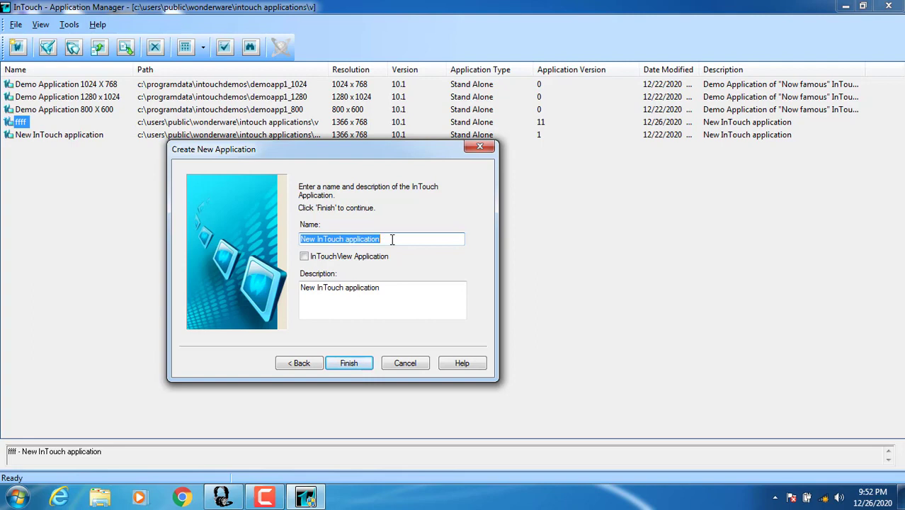
text(N)
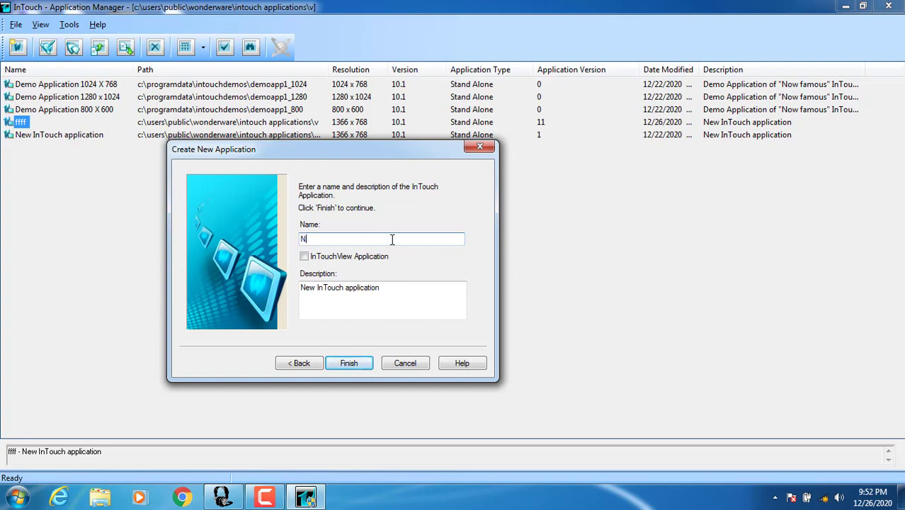
text(ew Starting)
click(407, 290)
drag(383, 290, 291, 289)
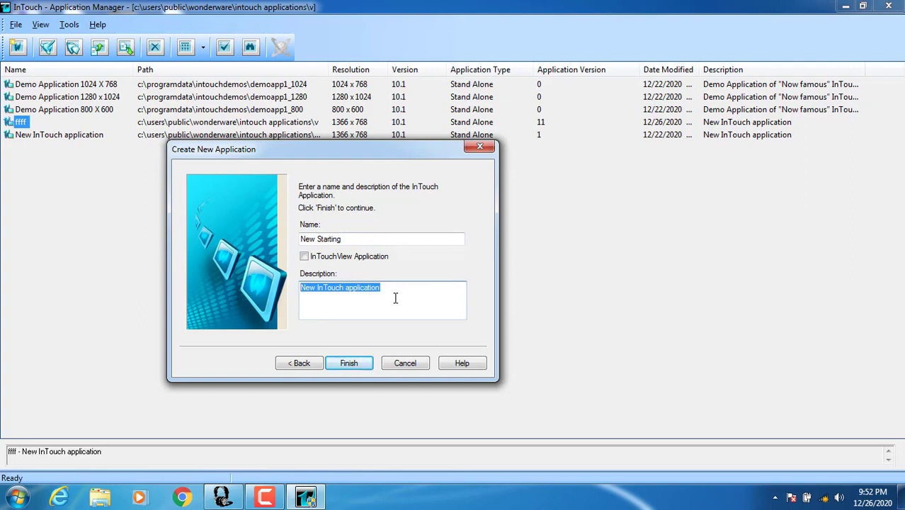
text(For)
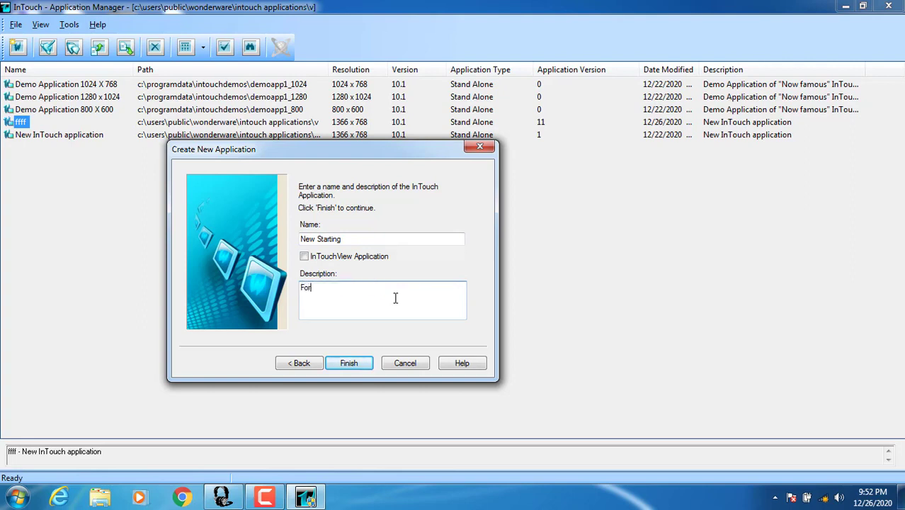
text( Scada Software)
click(347, 365)
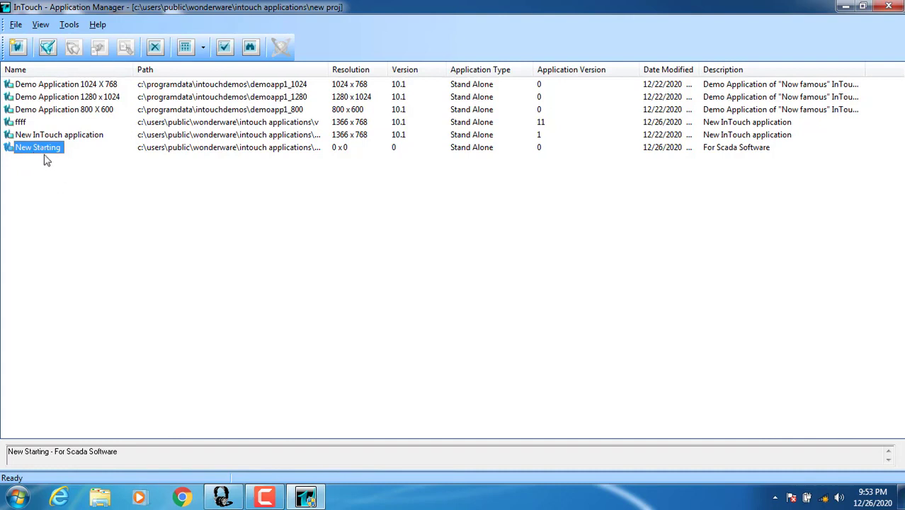
Resize the Path, Application Version and Date Modified columns to show full paths and modification times
drag(330, 71, 367, 74)
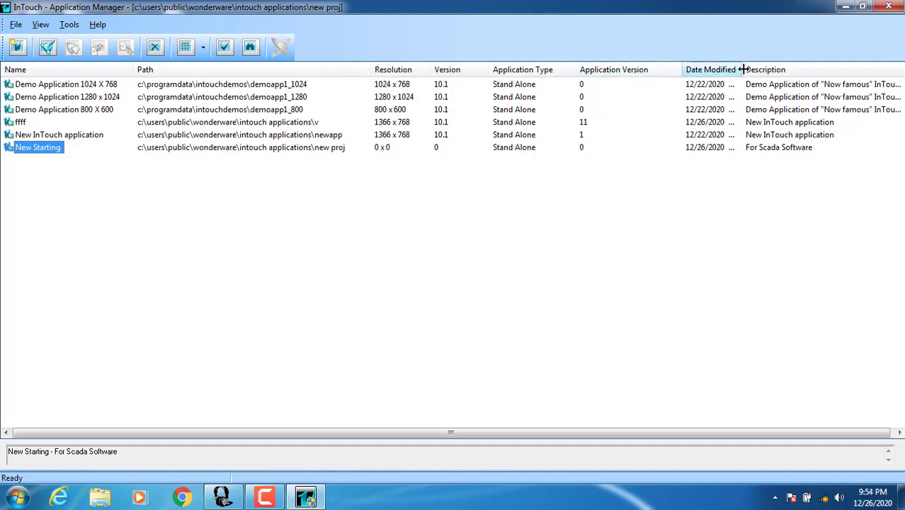
drag(742, 69, 763, 70)
drag(681, 70, 649, 70)
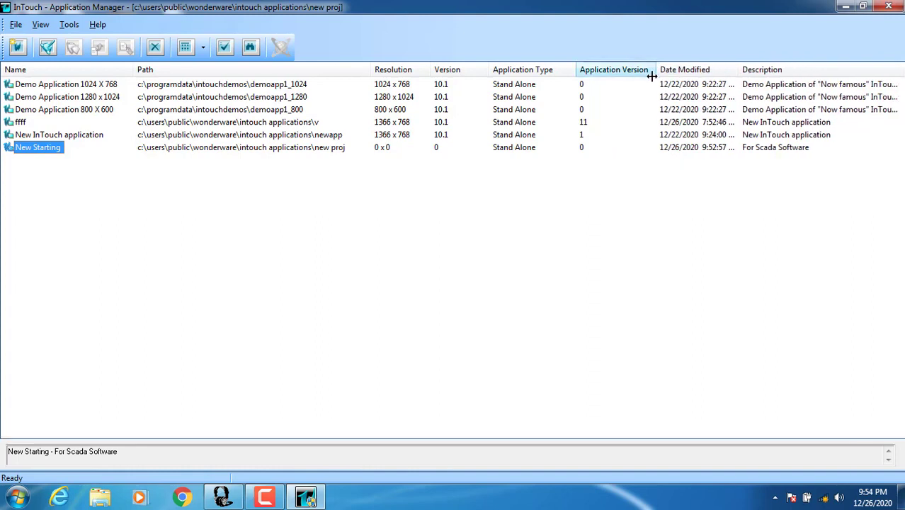
drag(727, 69, 753, 70)
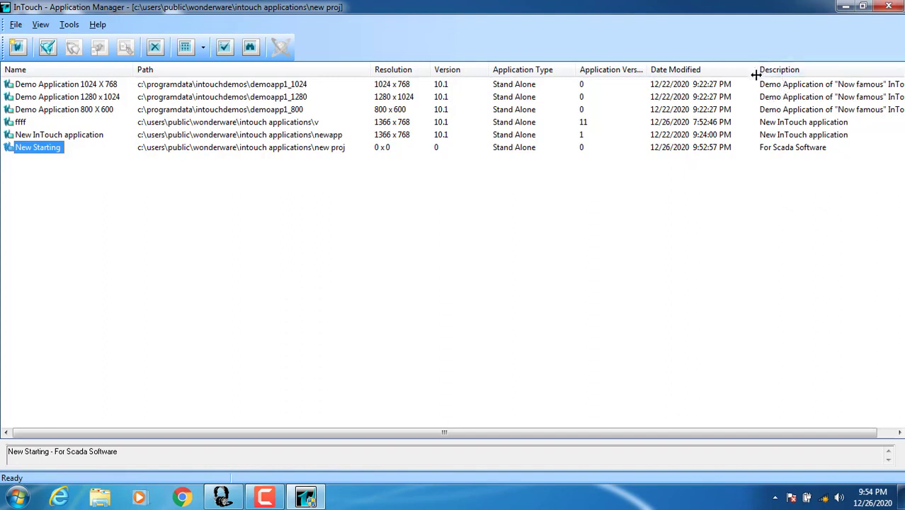
drag(754, 70, 736, 71)
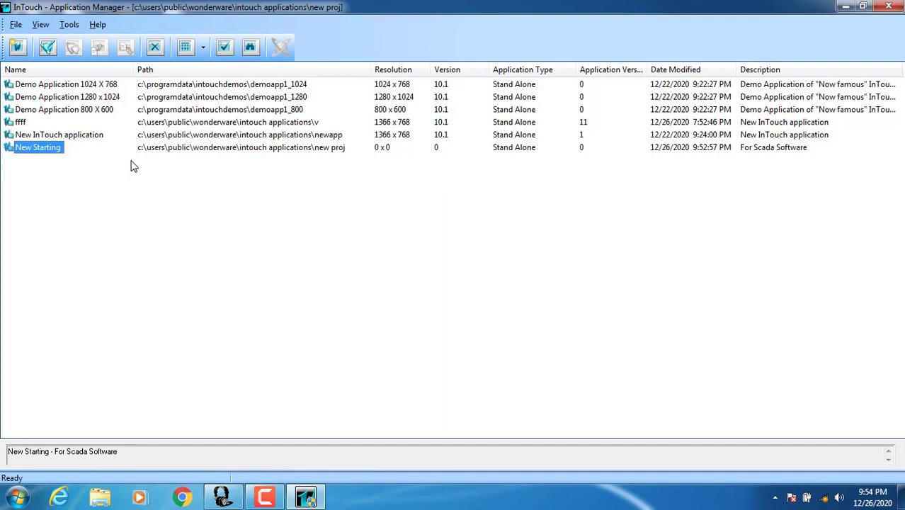
Open the New Starting application in WindowMaker, dismissing the license notice and ignoring the missing license to run in demo mode
right_click(37, 154)
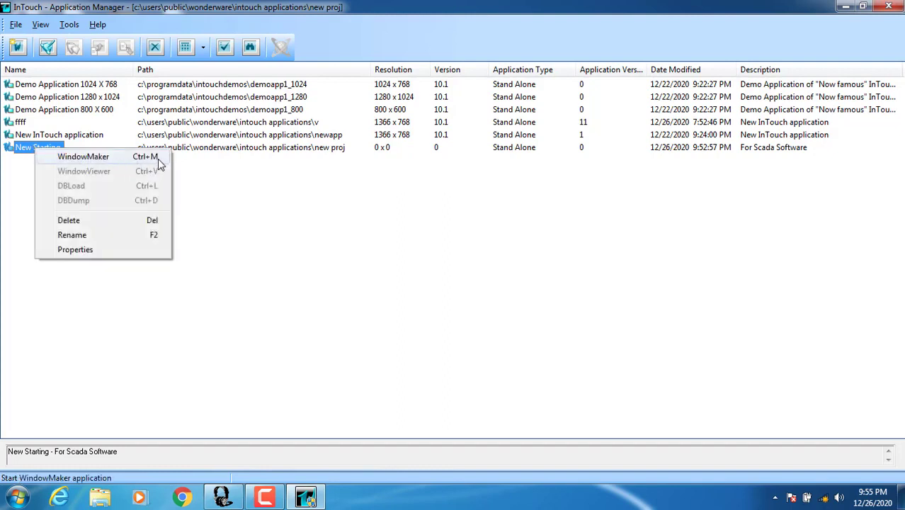
click(92, 158)
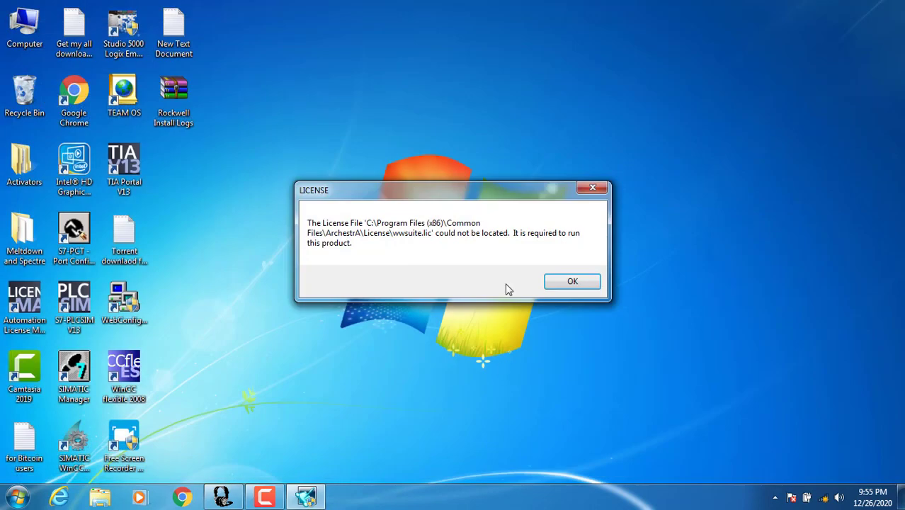
drag(394, 191, 352, 139)
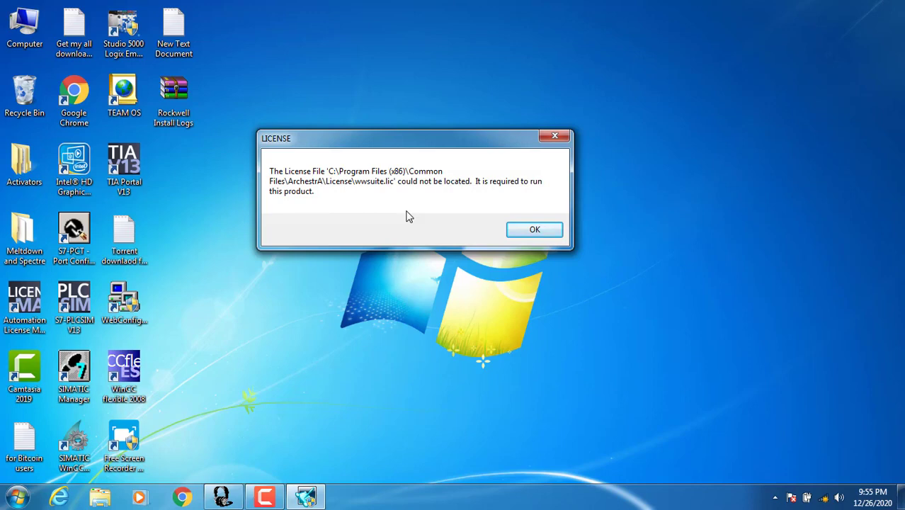
click(527, 231)
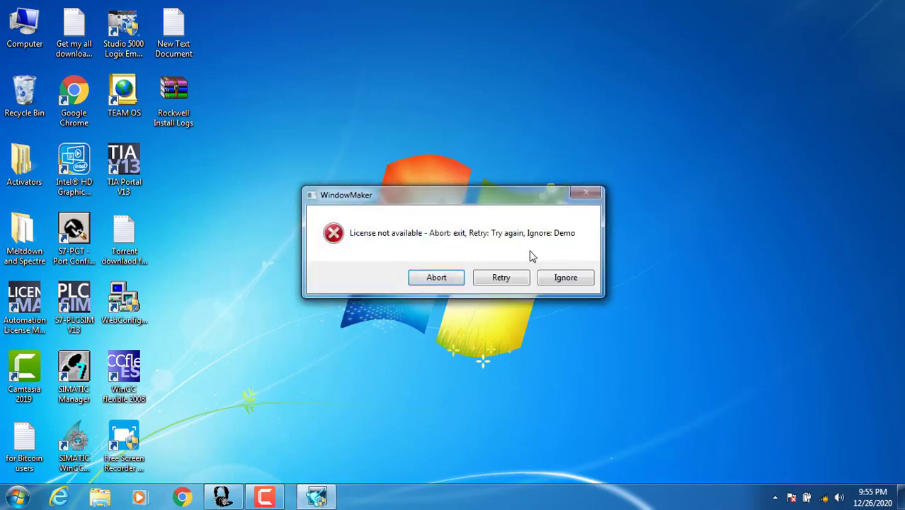
click(570, 278)
right_click(421, 3)
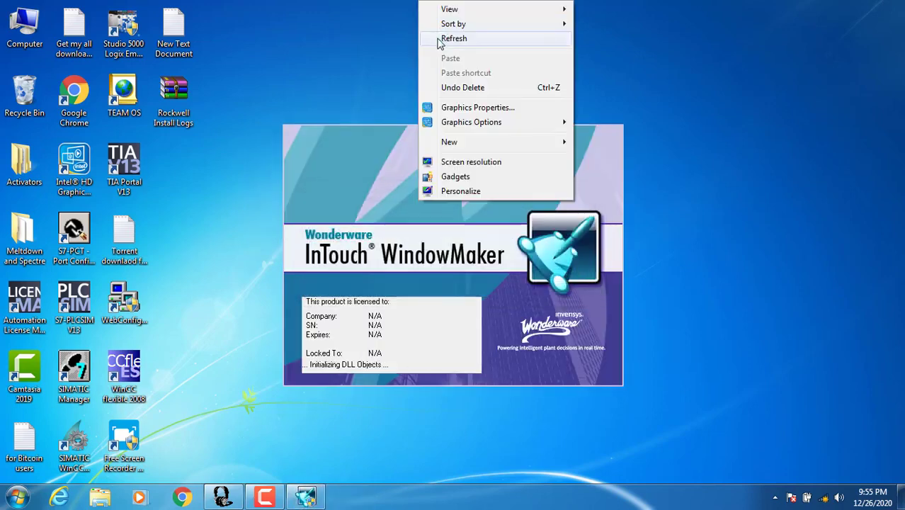
click(437, 41)
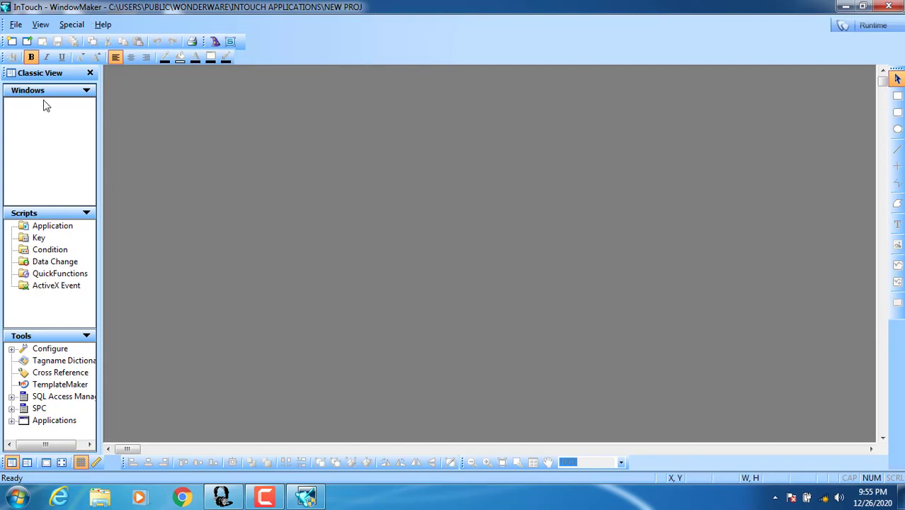
Create a new window named Temp. Control with the comment For Sugar Application
click(15, 25)
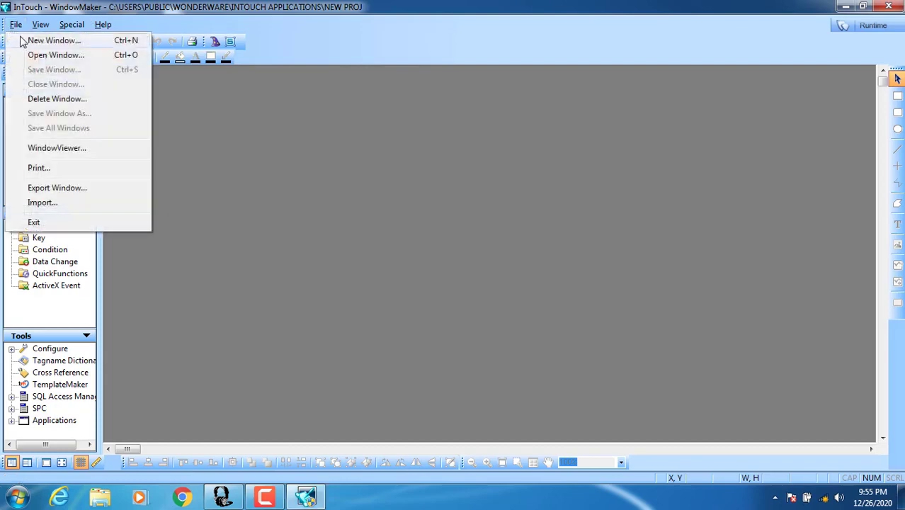
click(31, 41)
drag(325, 191, 156, 72)
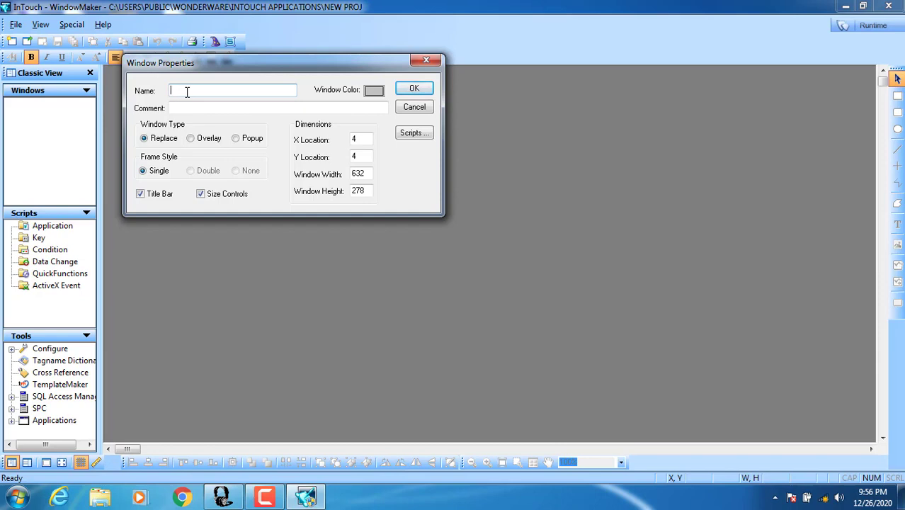
text(Temp. Control)
click(201, 107)
text(For Su)
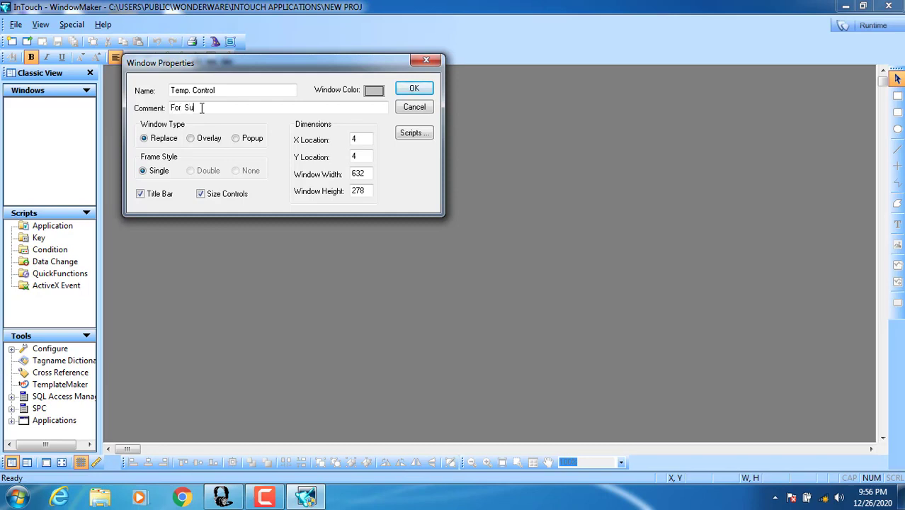
text(gar Applications)
key(BackSpace)
drag(315, 69, 293, 52)
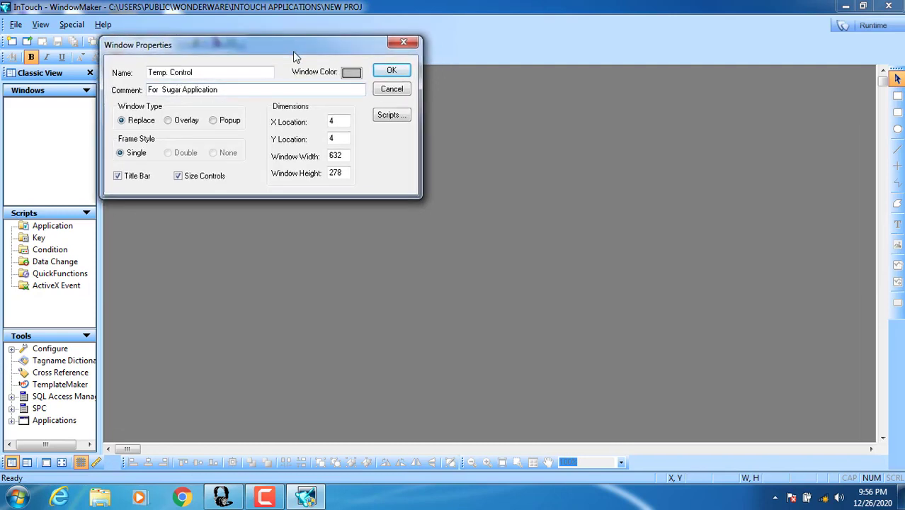
Try cyan as the window color, and set it to light grey from the standard palette instead
click(351, 72)
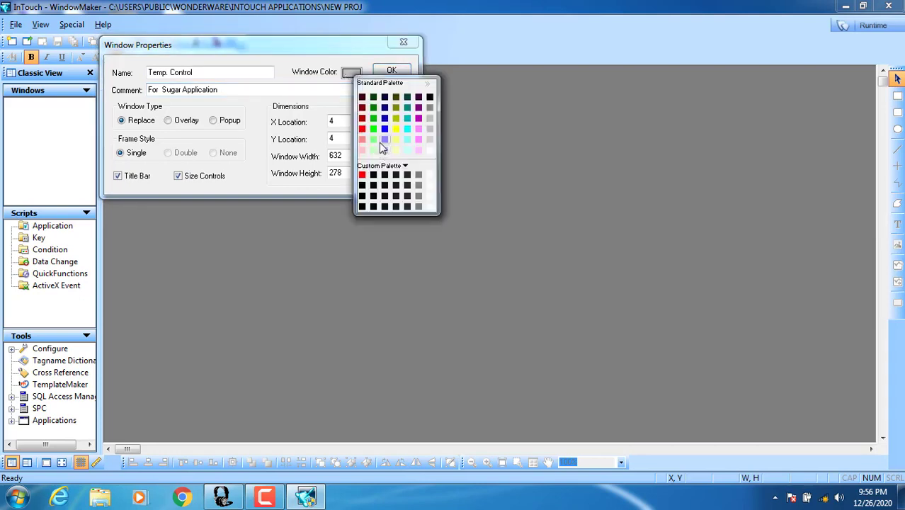
click(341, 84)
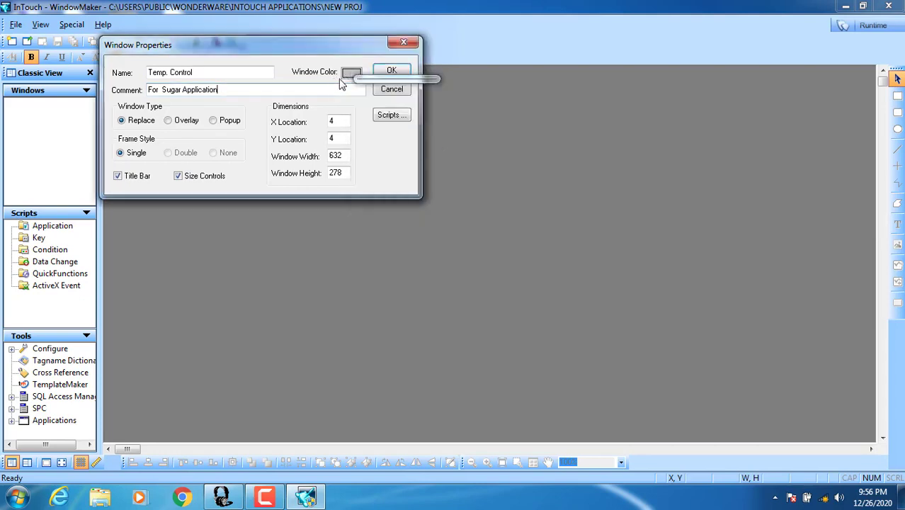
click(409, 127)
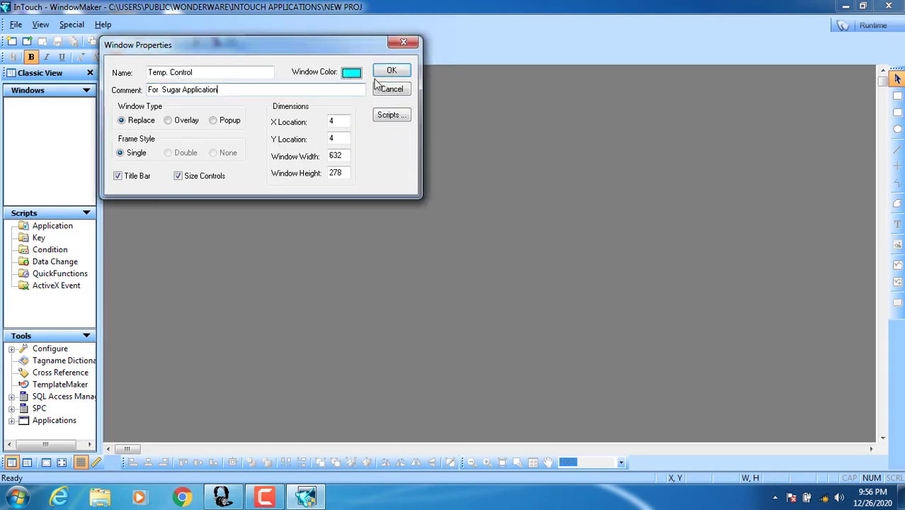
click(351, 73)
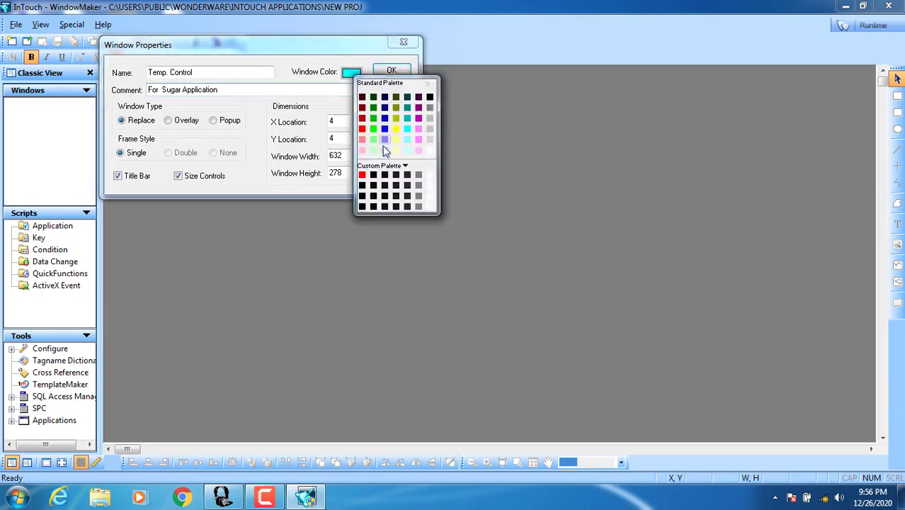
click(431, 141)
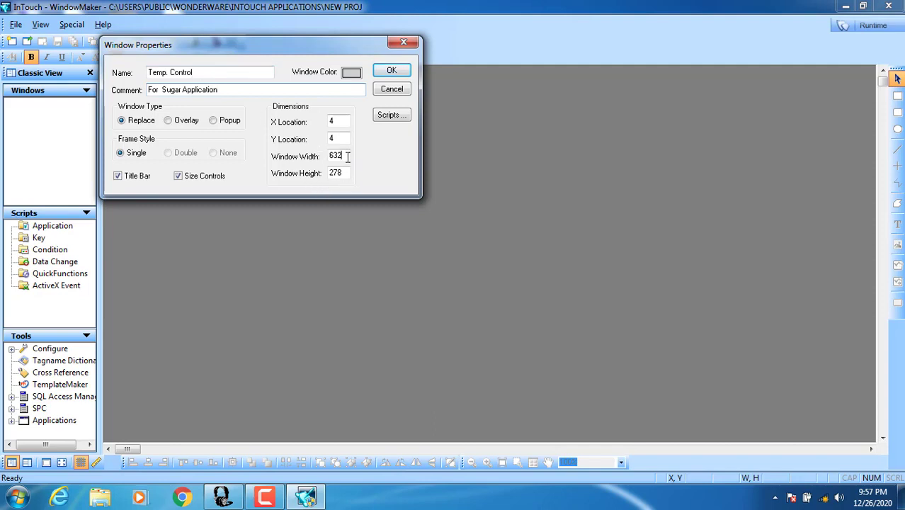
Keep the window width at 632 and height at 278, and confirm the Temp. Control window properties
drag(345, 154, 316, 172)
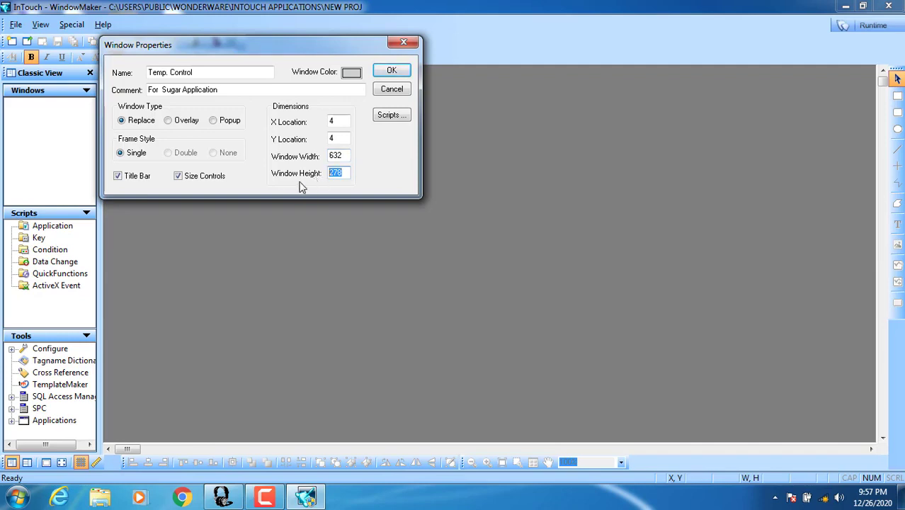
double_click(336, 155)
double_click(335, 174)
click(389, 73)
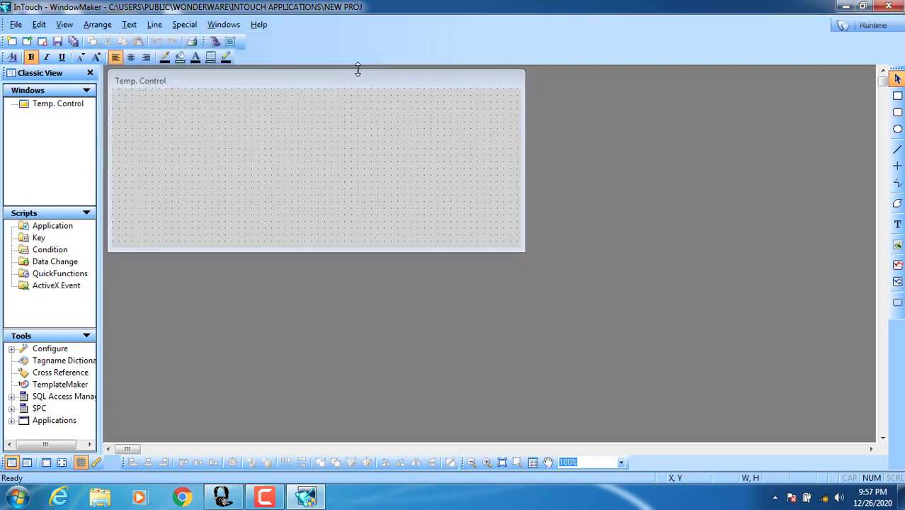
Enlarge the Temp. Control window in width and height until it fills most of the workspace, and reposition it slightly
drag(193, 82, 191, 84)
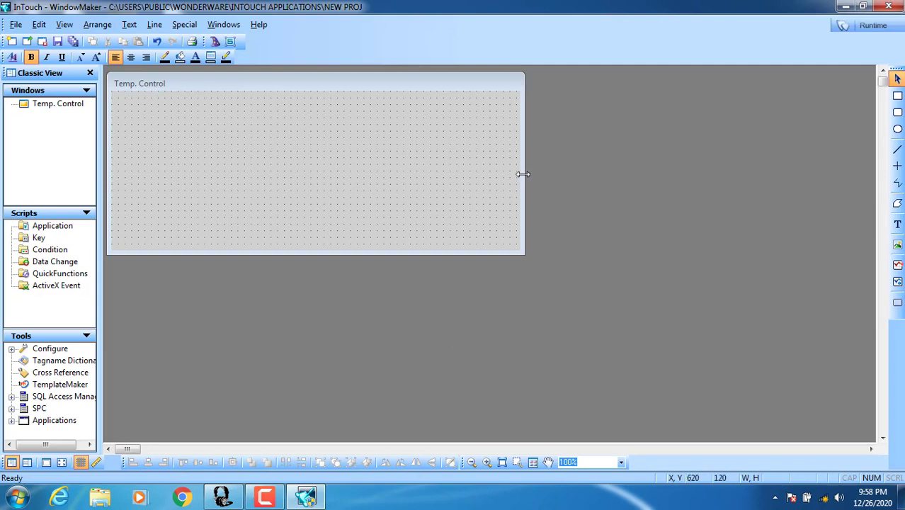
drag(522, 174, 665, 177)
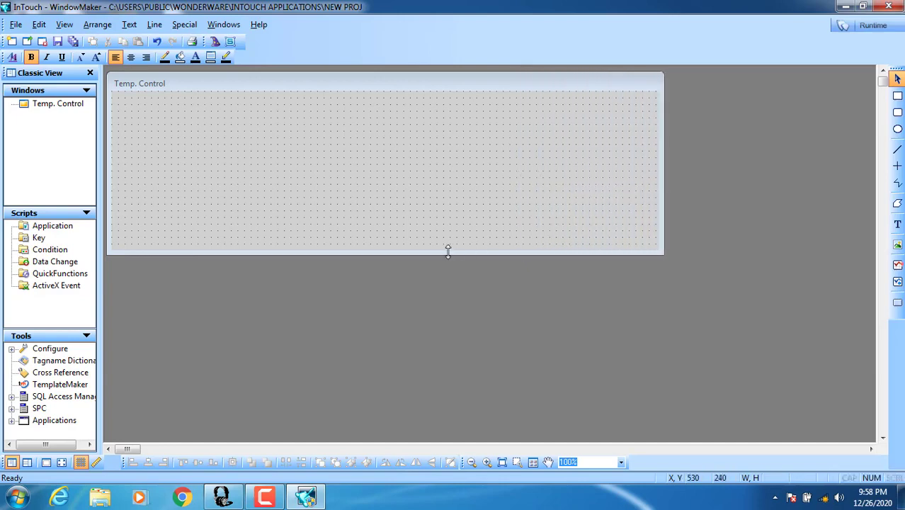
drag(448, 253, 462, 363)
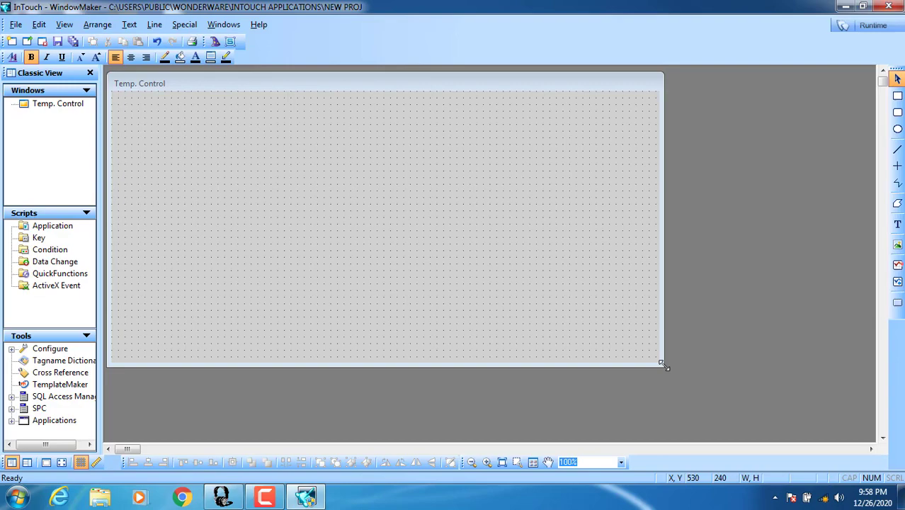
drag(661, 364, 819, 442)
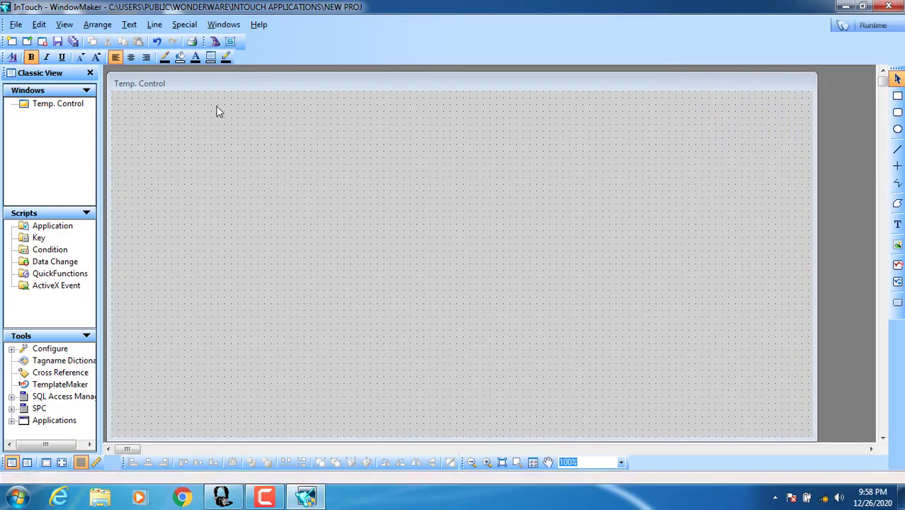
drag(185, 85, 185, 82)
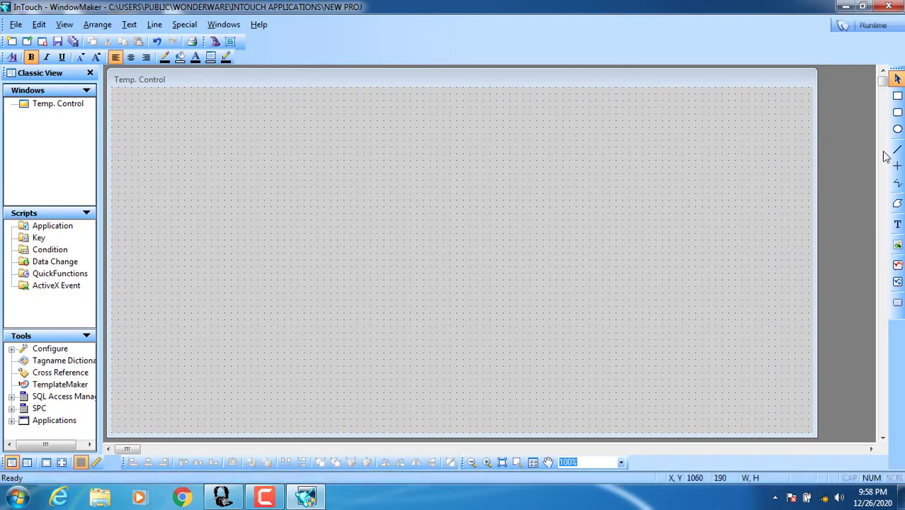
Dock the Draw Object toolbar horizontally beside the Wizards/ActiveX toolbar
drag(896, 68, 852, 51)
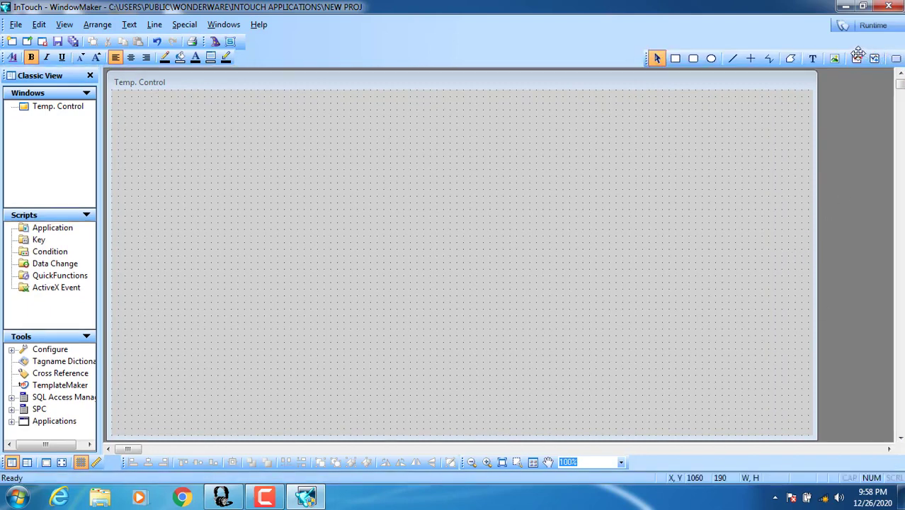
mouse_move(649, 62)
mouse_down()
mouse_move(283, 58)
mouse_move(246, 41)
mouse_up()
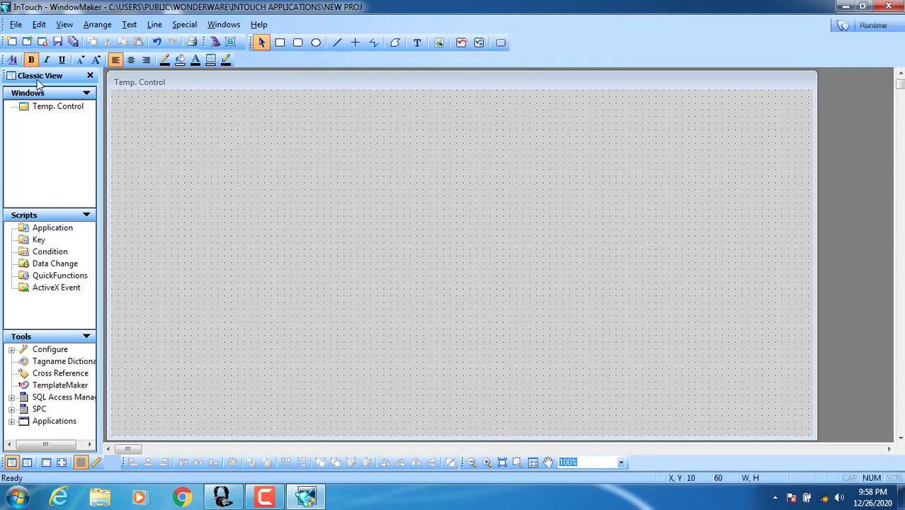
click(90, 76)
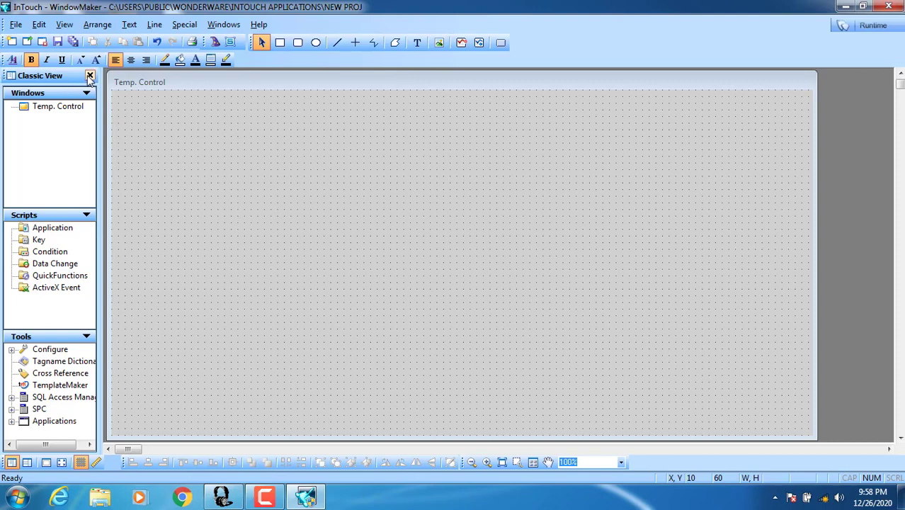
click(45, 107)
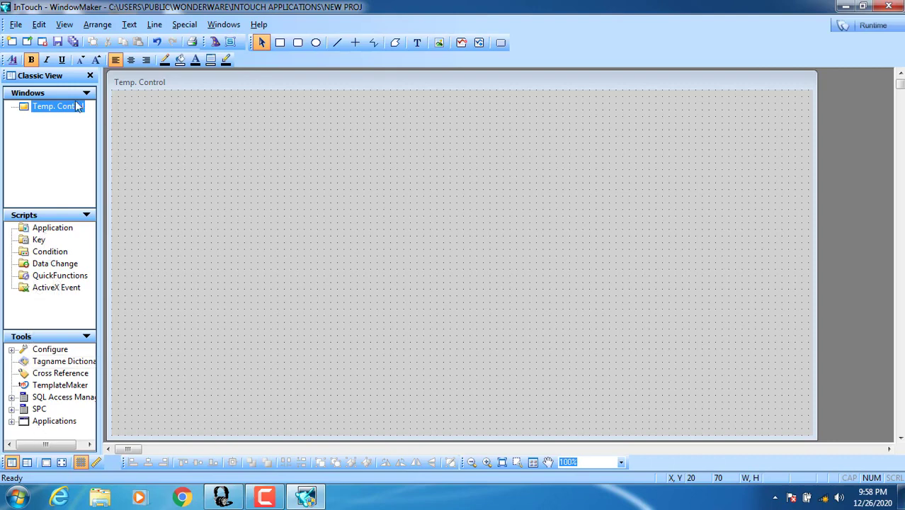
click(123, 139)
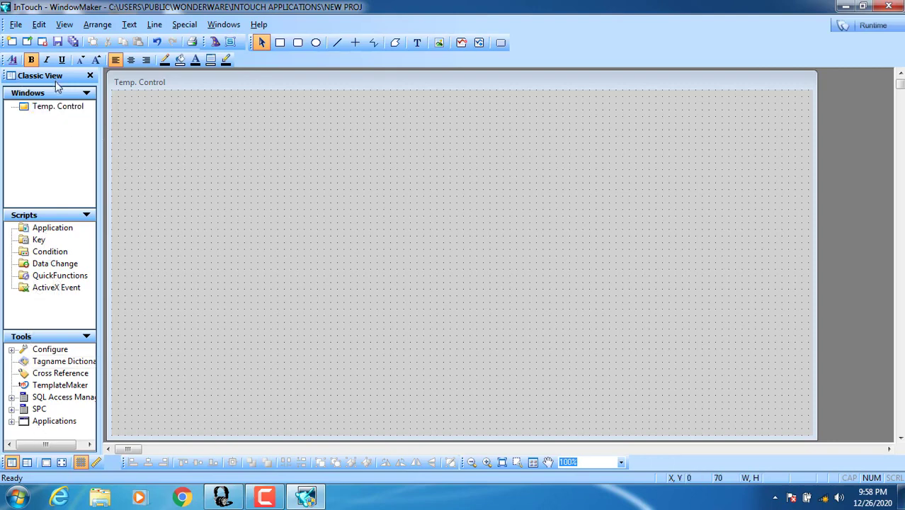
Hide the Classic View pane and show it again
click(63, 24)
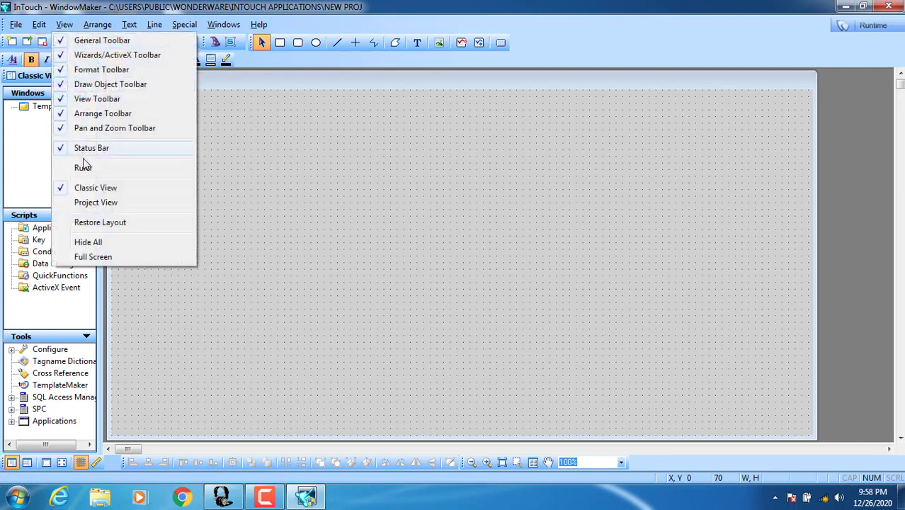
click(87, 189)
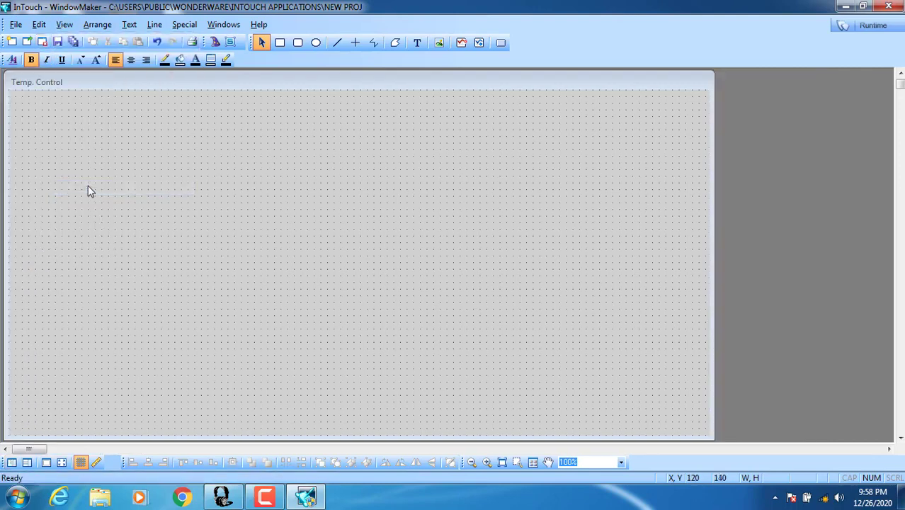
click(64, 24)
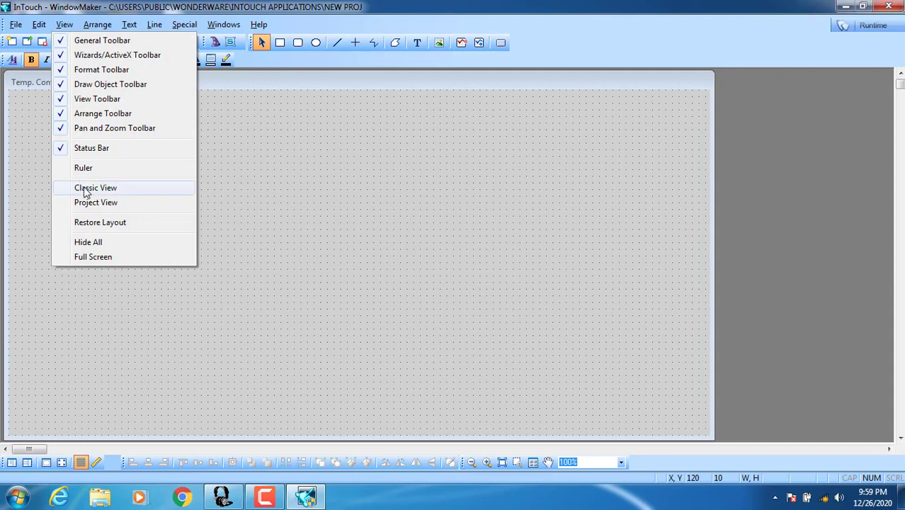
click(84, 189)
Show the Project View pane alongside Classic View and hide it again
click(64, 24)
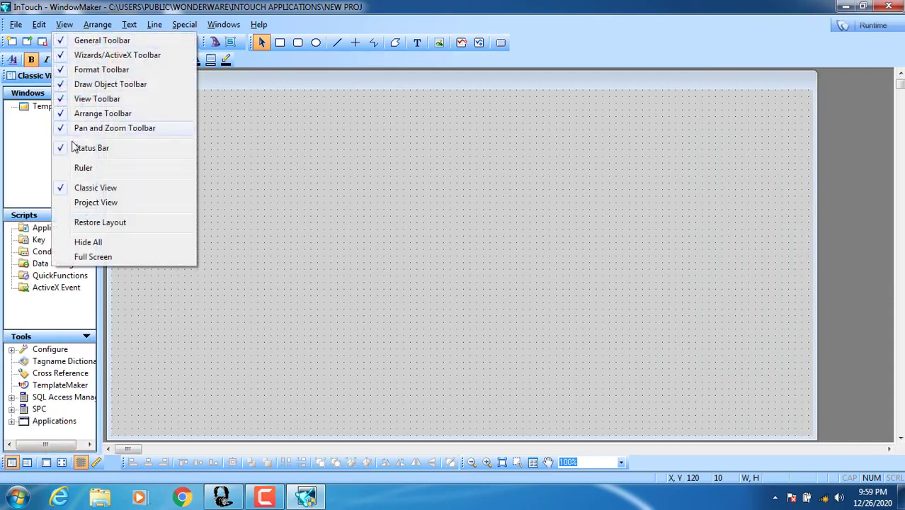
click(94, 203)
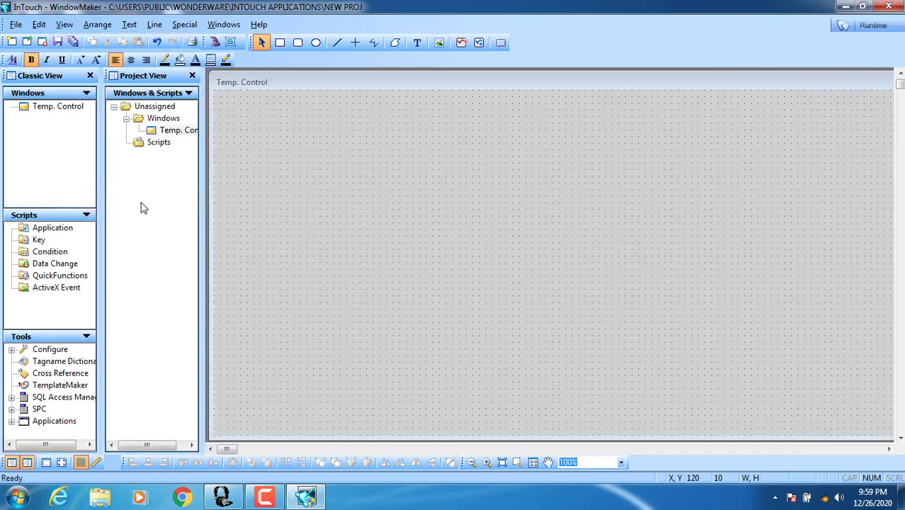
click(65, 27)
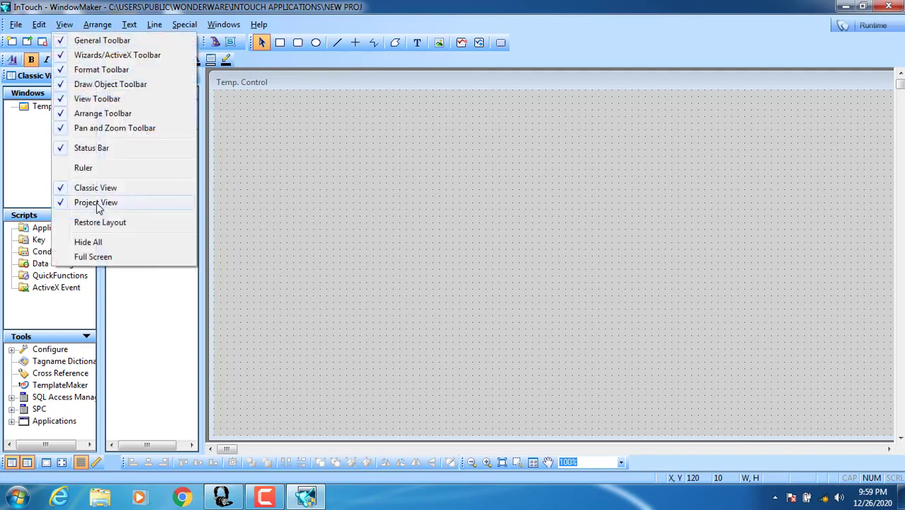
click(97, 203)
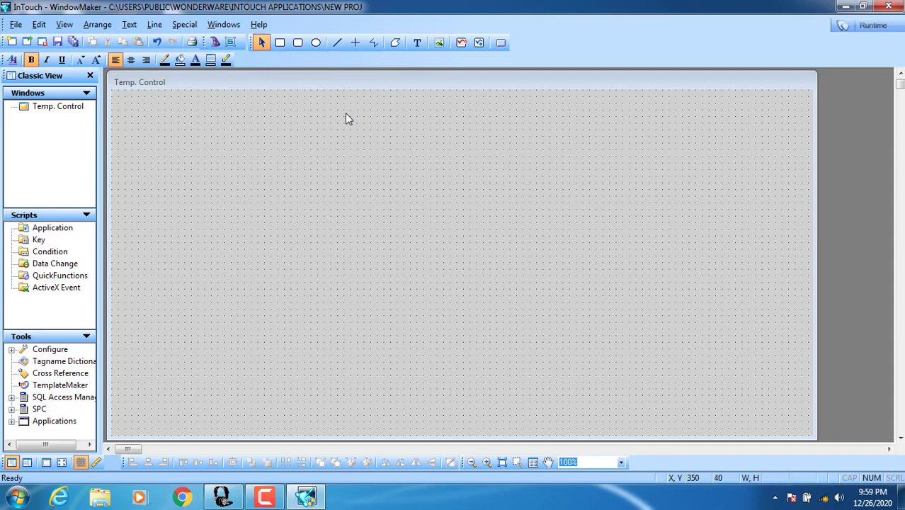
Draw a horizontal line about 130 wide near the top of the Temp. Control window and a second one below it, shortened to about 20 wide
click(338, 43)
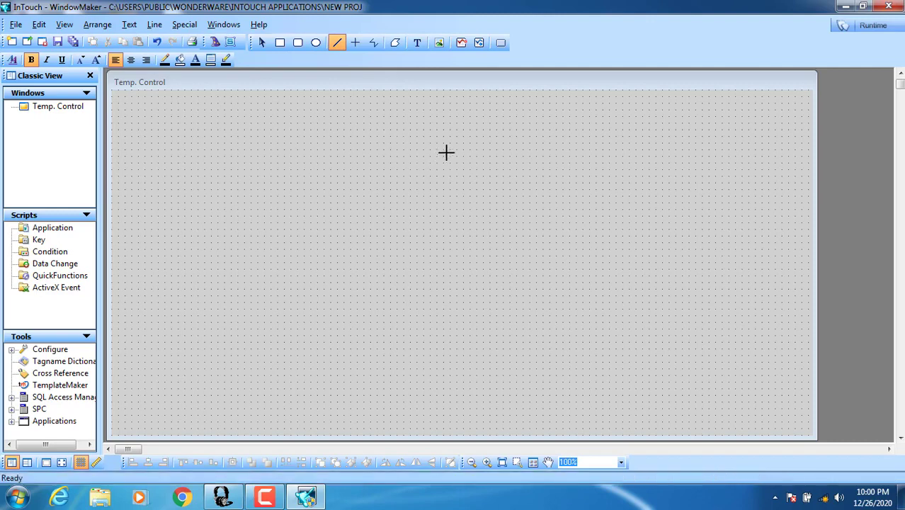
drag(478, 137, 388, 135)
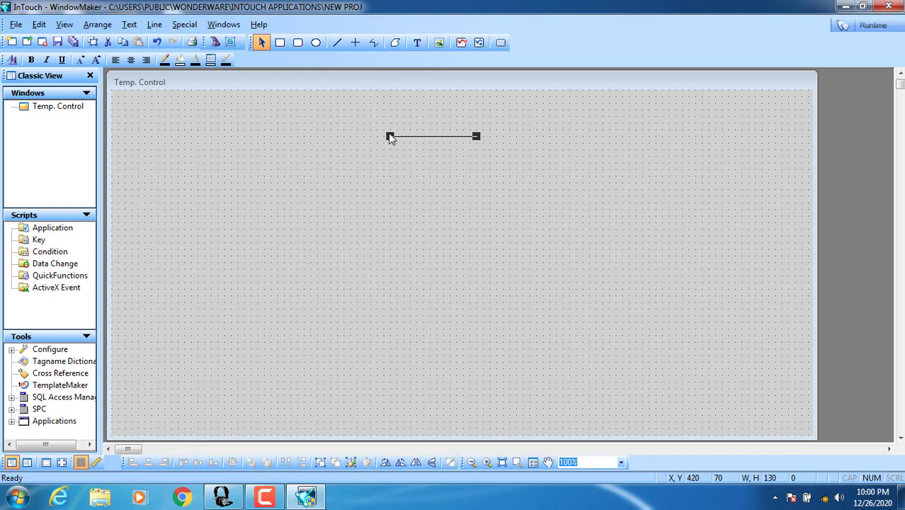
click(339, 44)
drag(479, 170, 425, 169)
drag(421, 168, 416, 170)
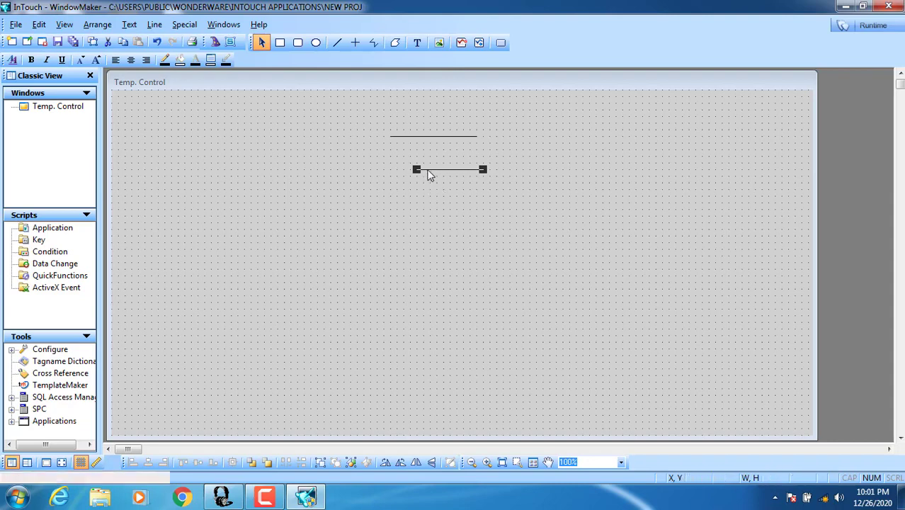
drag(416, 172, 469, 168)
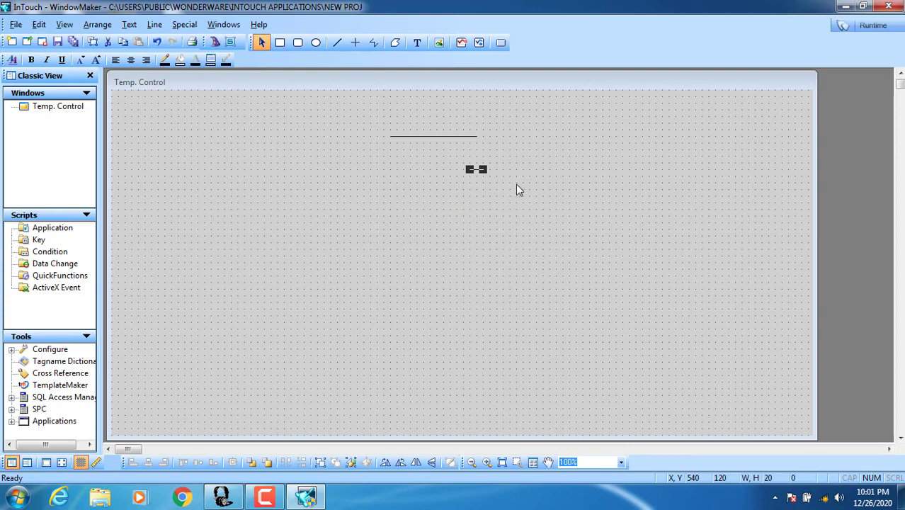
Delete both horizontal lines from the Temp. Control window
click(557, 227)
click(476, 169)
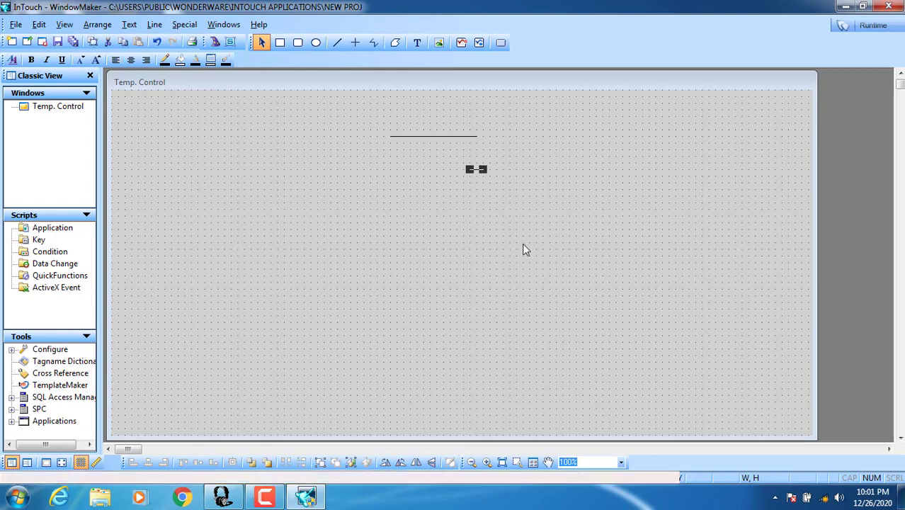
key(Delete)
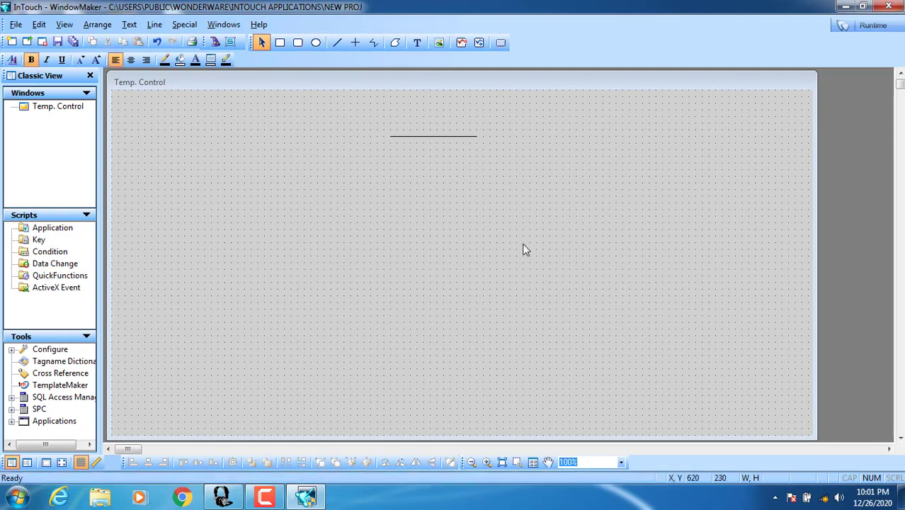
click(427, 136)
key(Delete)
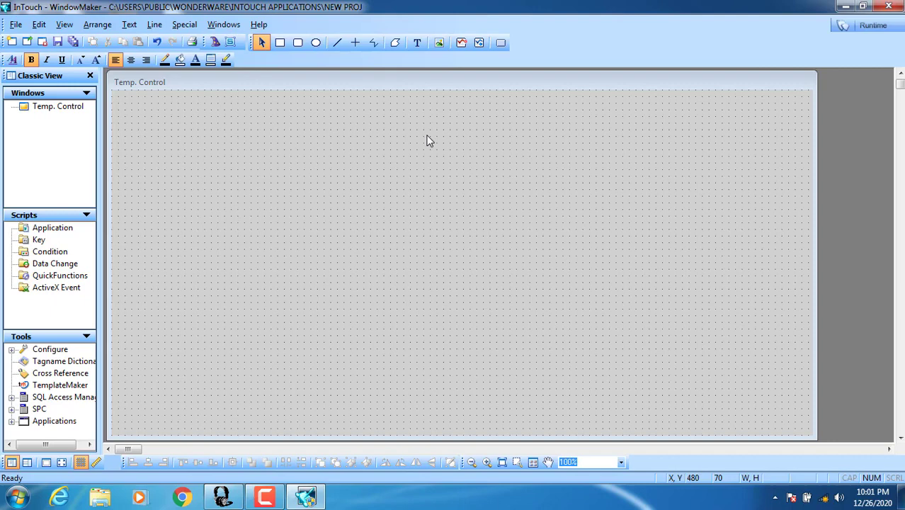
Draw a rectangle about 100 wide and 80 high near the top of the window, and a larger rounded rectangle to its right
click(280, 47)
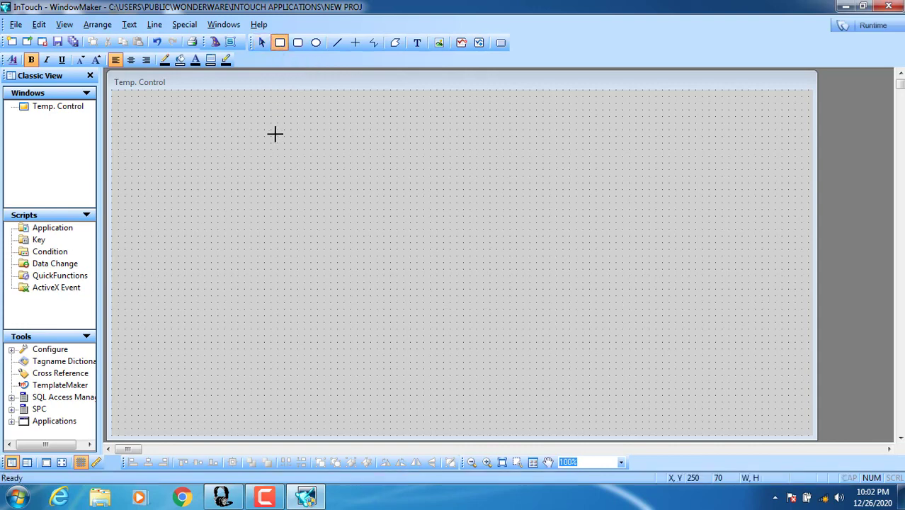
drag(310, 110, 245, 163)
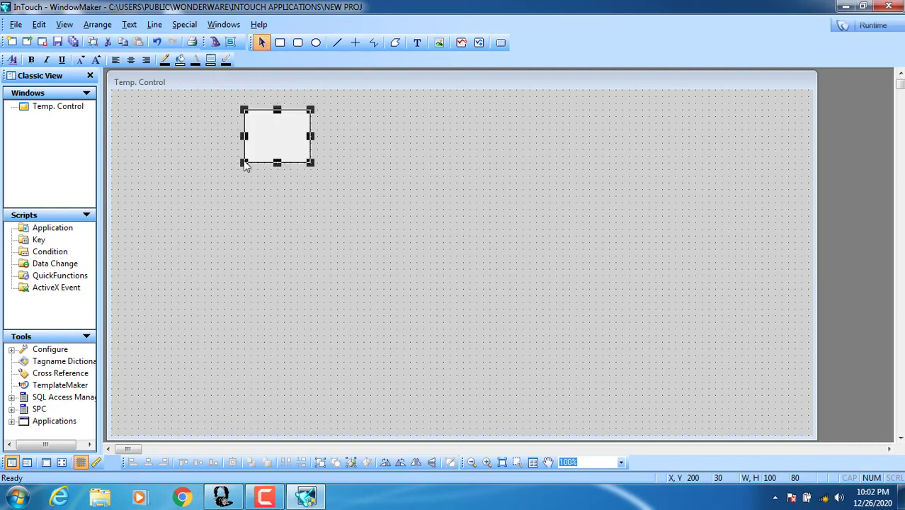
click(296, 46)
drag(428, 103, 330, 174)
click(352, 214)
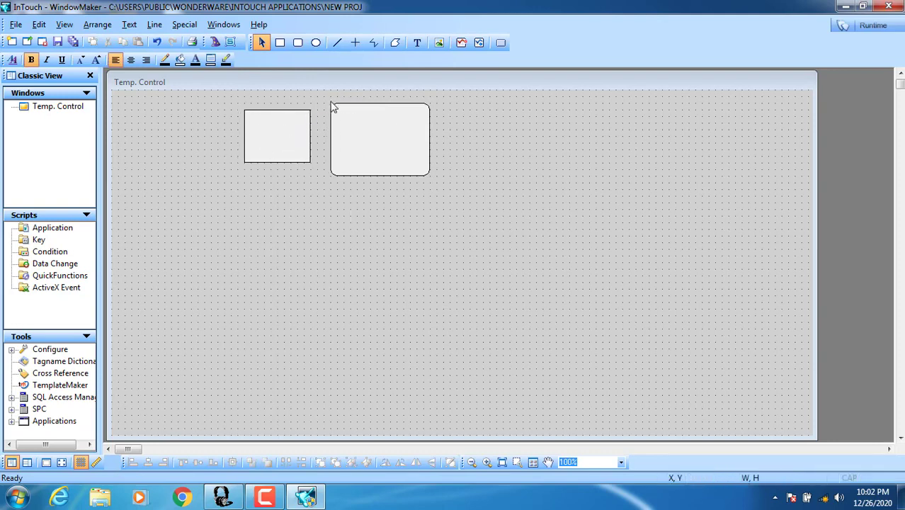
Draw an ellipse to the right of the rounded rectangle and enlarge it to about 320 wide and 270 high
click(316, 43)
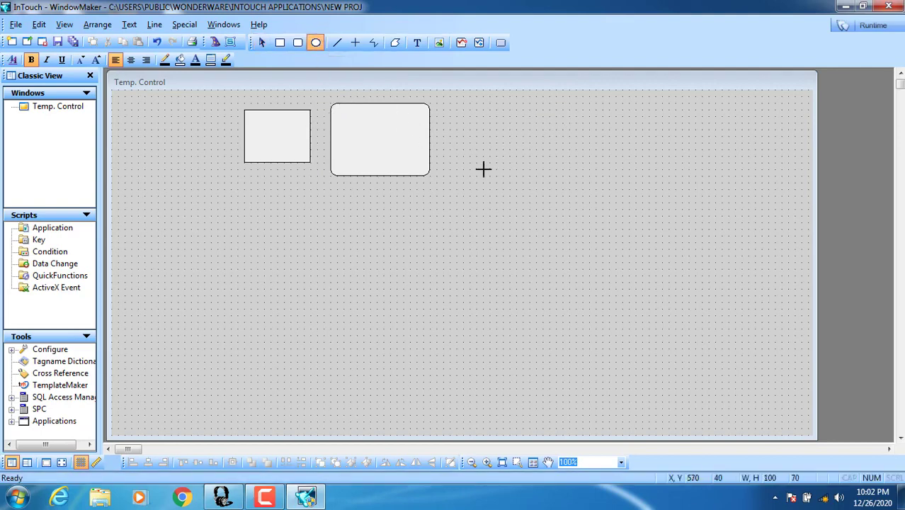
drag(483, 169, 462, 202)
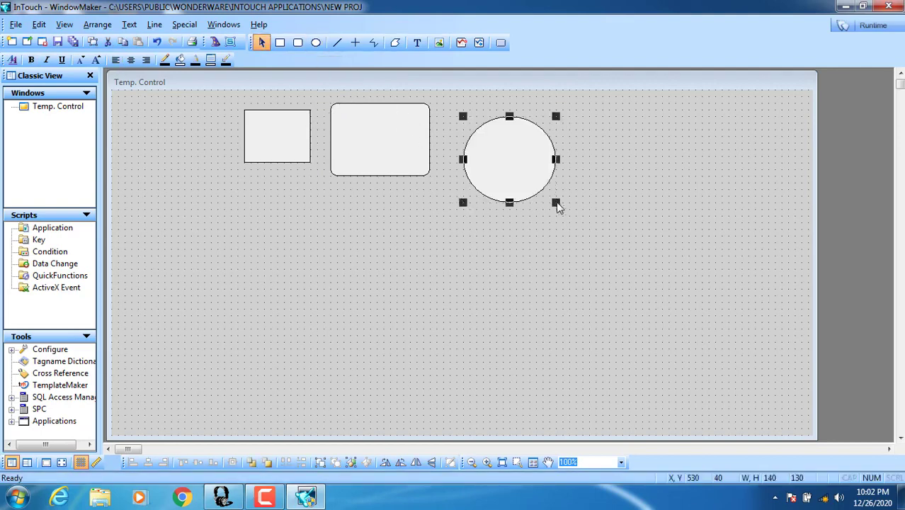
drag(556, 203, 674, 300)
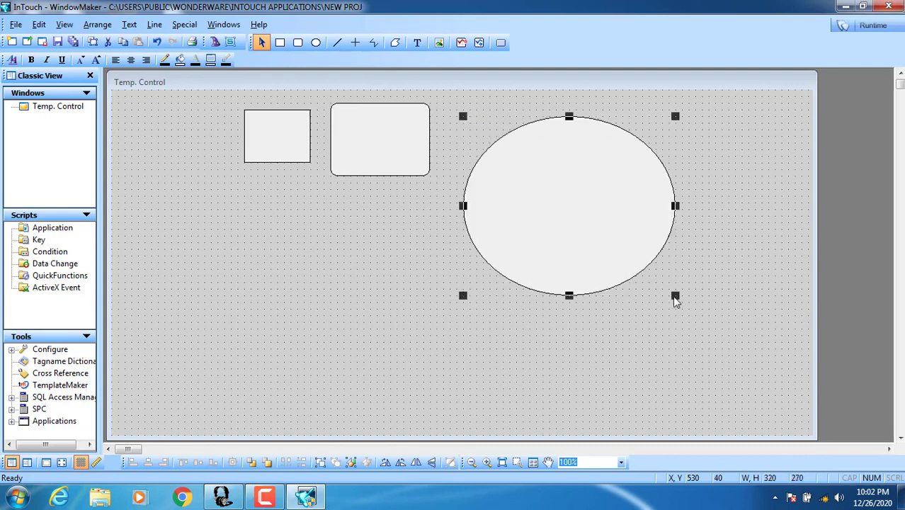
Draw a vertical line about 150 long below the rectangles and a diagonal line spanning about 110 by 110 across it
click(338, 44)
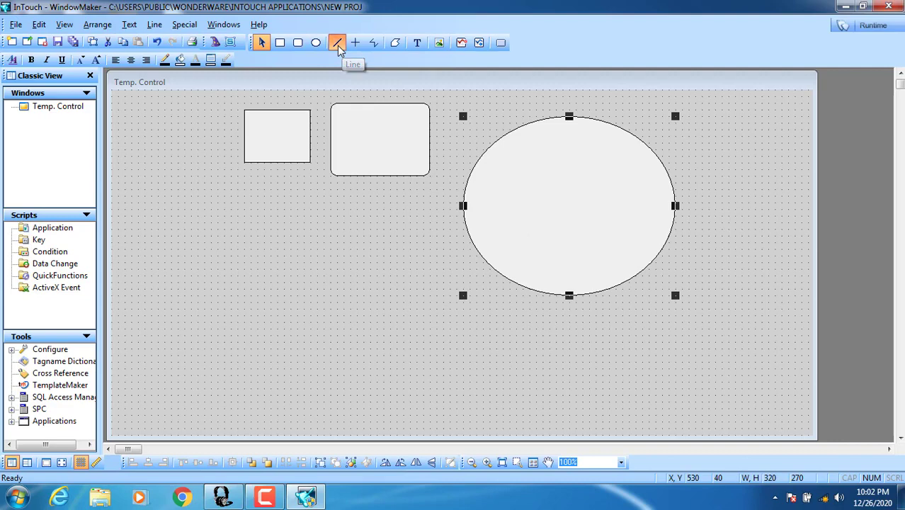
drag(329, 210, 330, 308)
click(338, 43)
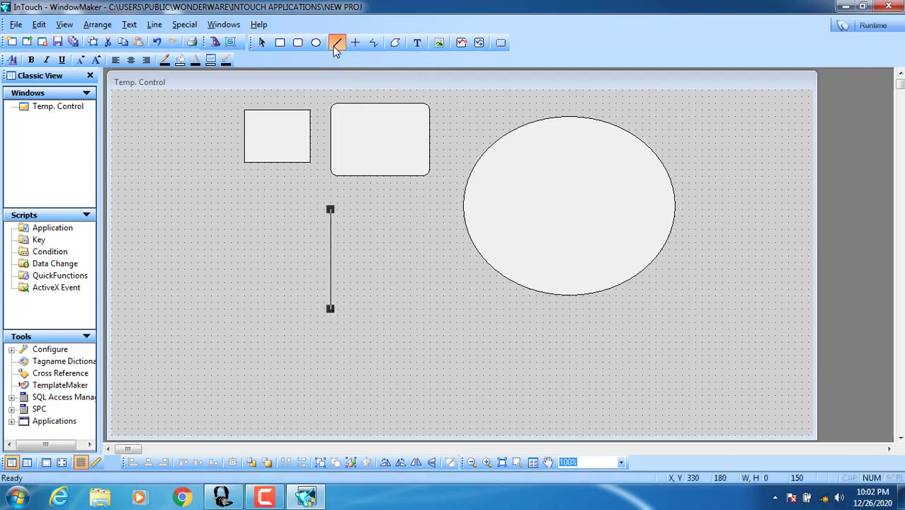
drag(364, 203, 289, 274)
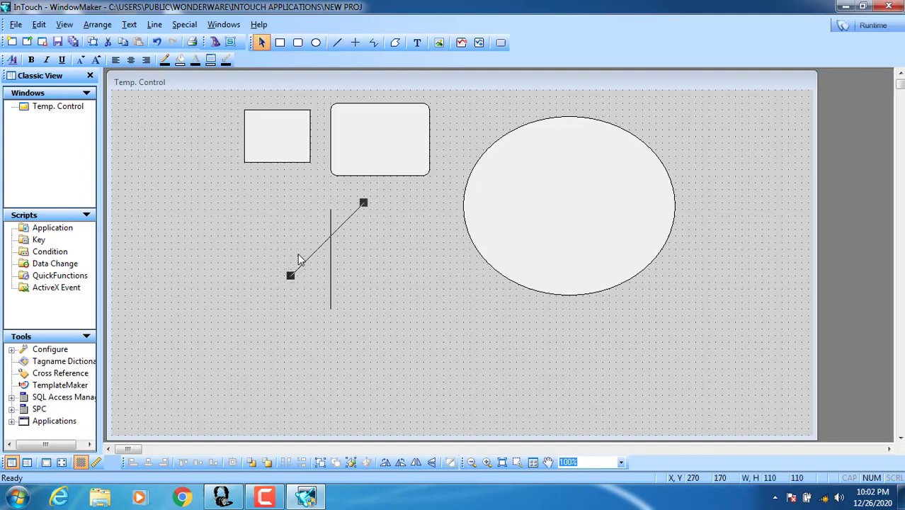
Draw two roughly parallel diagonal lines between the vertical line and the ellipse, the first about 60 by 100
click(338, 43)
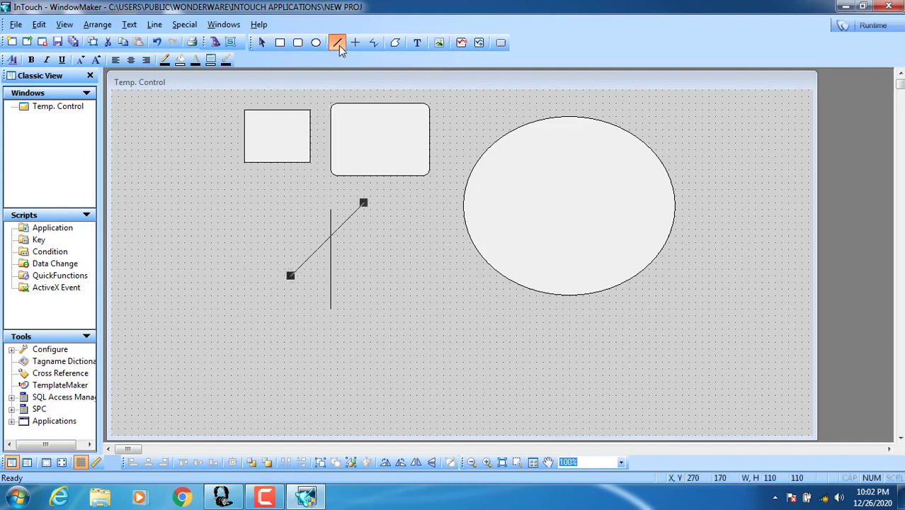
drag(416, 210, 375, 275)
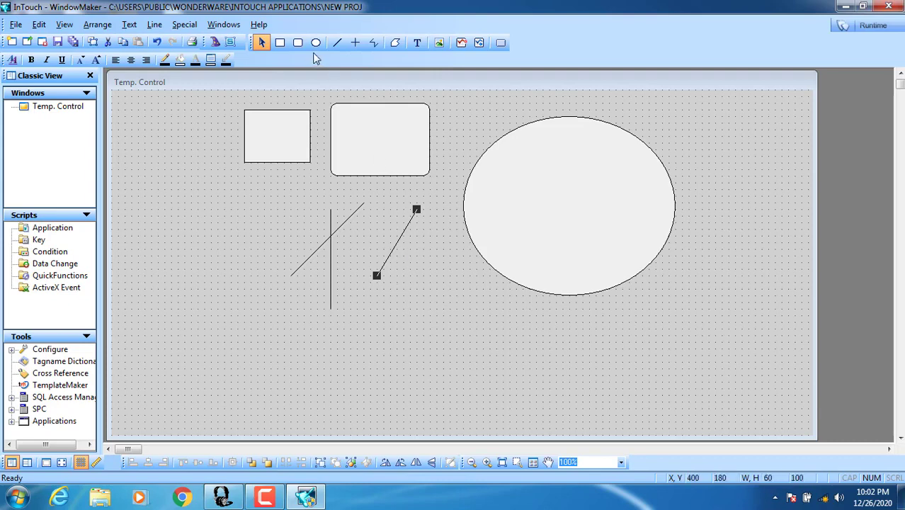
click(336, 43)
drag(441, 249, 396, 327)
drag(460, 293, 363, 285)
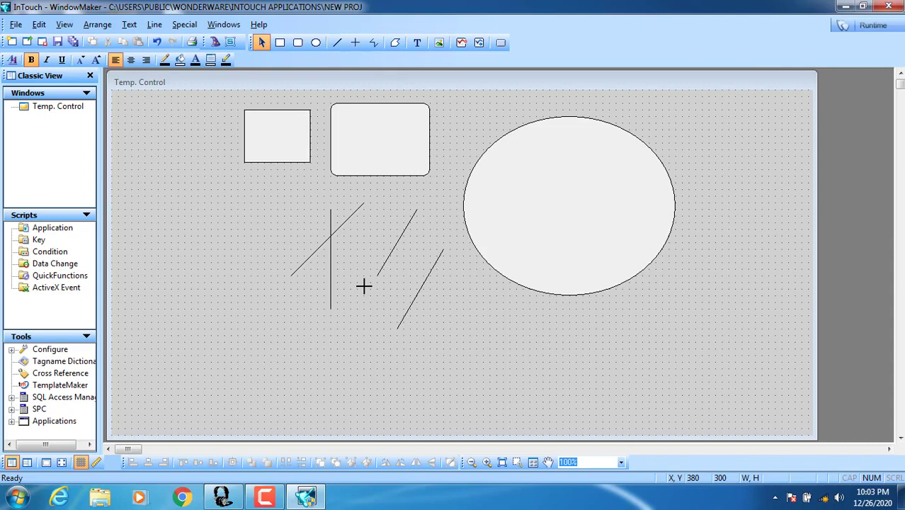
Draw three vertical lines below the small rectangle, the last about 180 long, and one horizontal line crossing them, using the horizontal/vertical line tool
click(354, 43)
drag(187, 184, 188, 315)
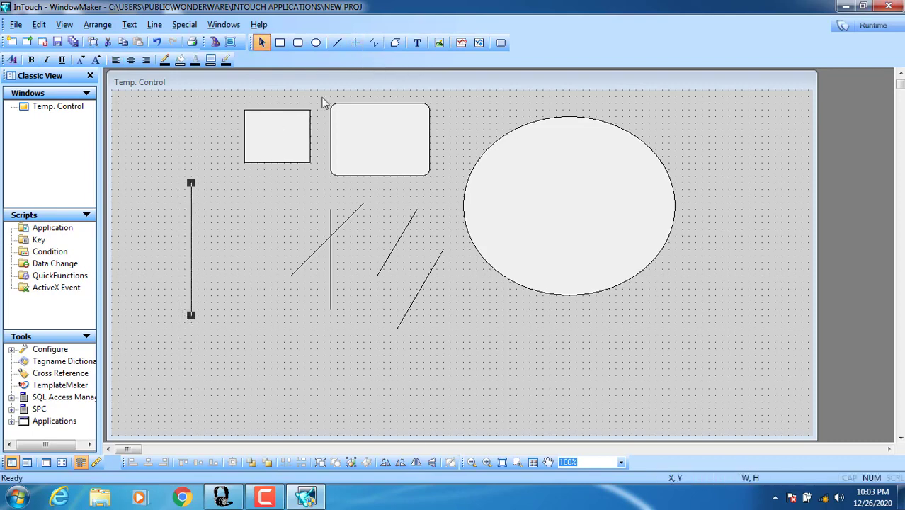
click(355, 43)
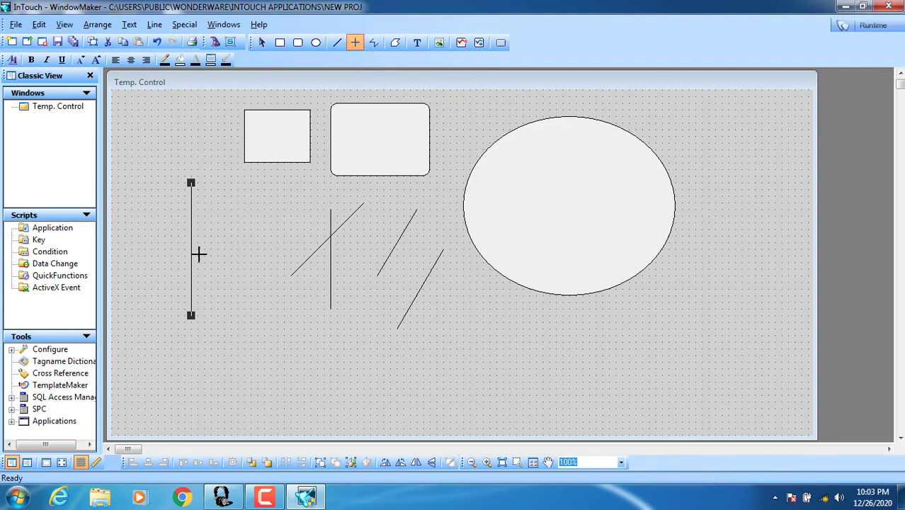
drag(237, 183, 237, 322)
click(355, 42)
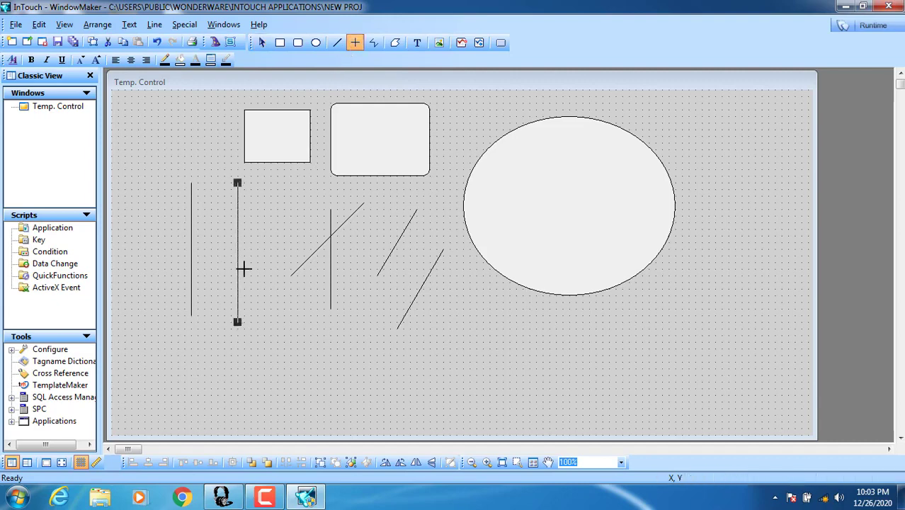
drag(297, 256, 137, 256)
click(355, 43)
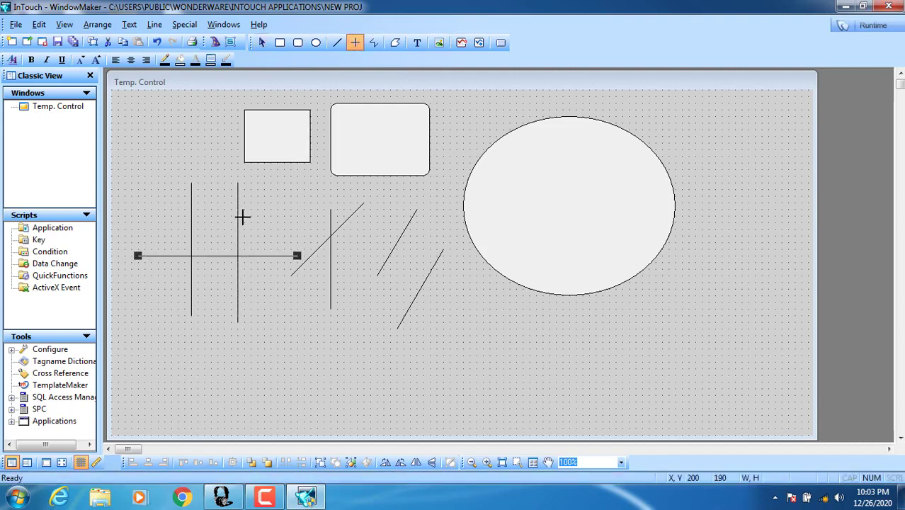
mouse_move(270, 182)
mouse_down()
mouse_move(220, 287)
mouse_move(264, 208)
mouse_move(201, 300)
mouse_up()
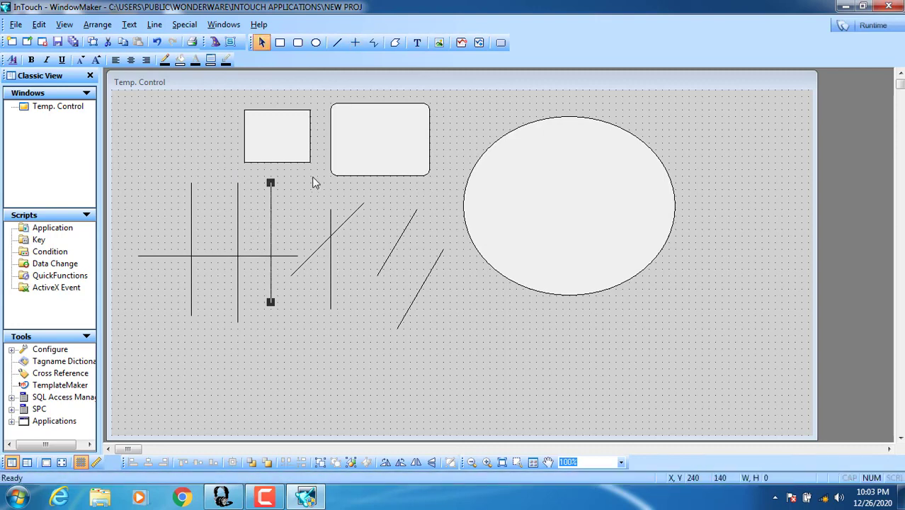
Draw a four-segment zigzag polyline about 90 wide and 300 high beside the ellipse
click(374, 44)
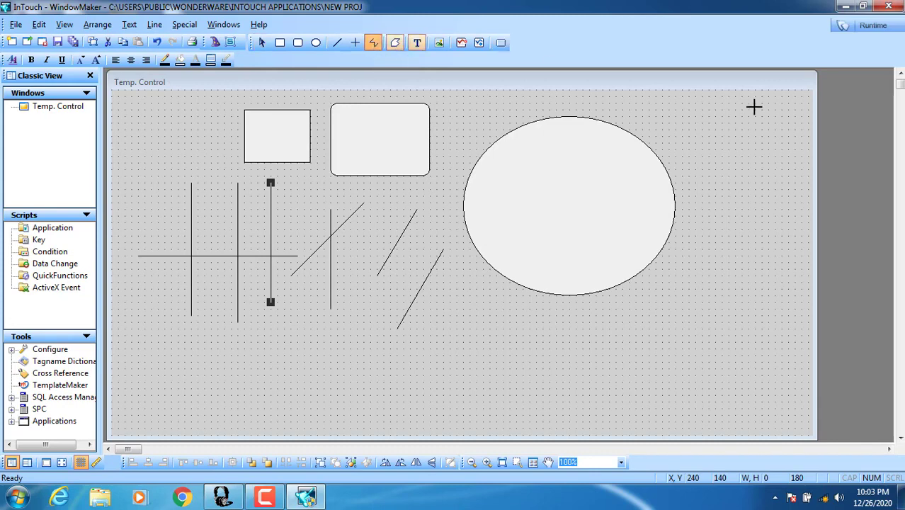
click(690, 155)
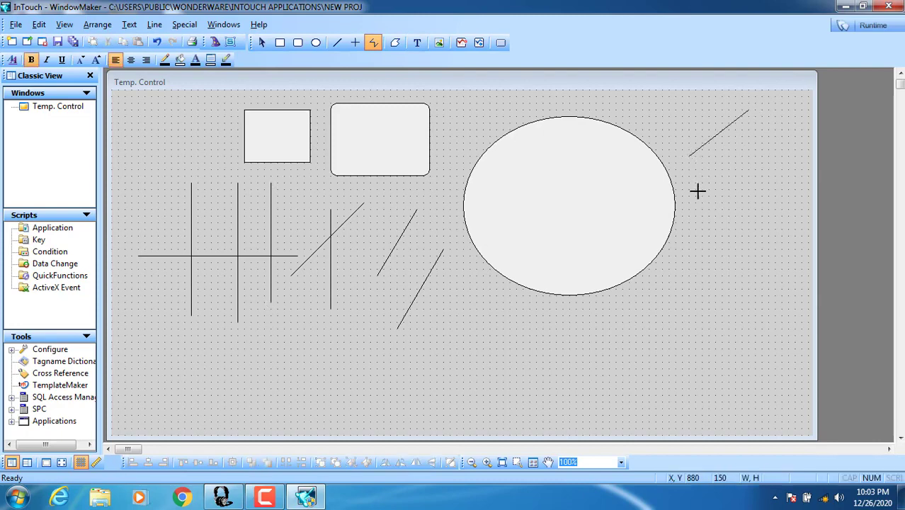
click(728, 203)
click(689, 254)
double_click(720, 310)
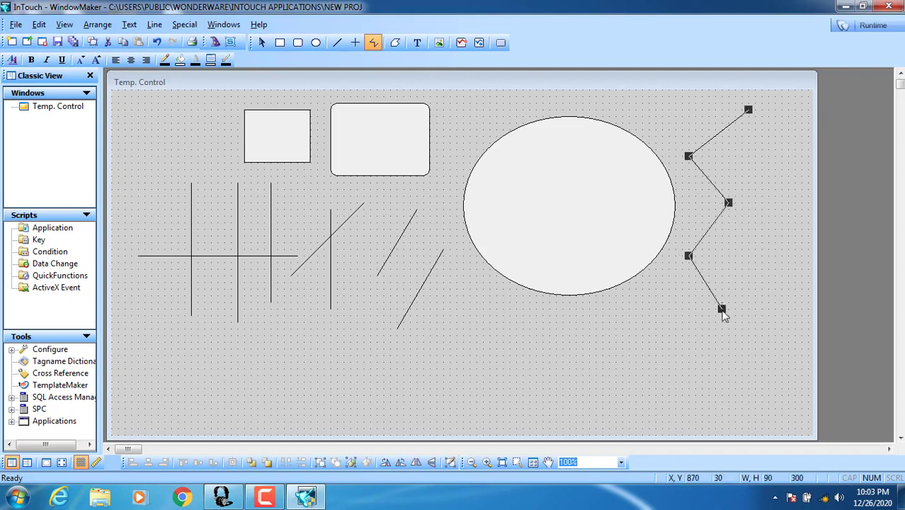
Draw two straight lines meeting end to end beside the zigzag polyline, and select the polyline and each line to compare them
click(337, 43)
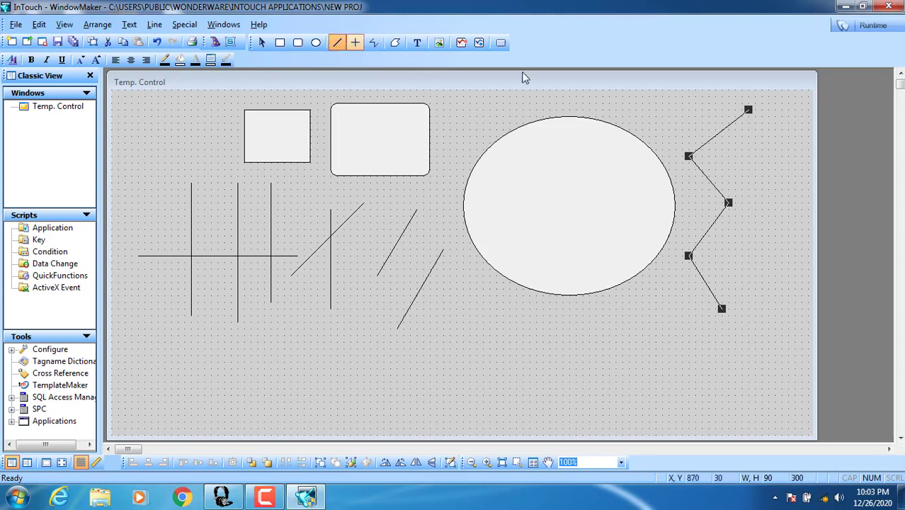
drag(781, 116, 715, 175)
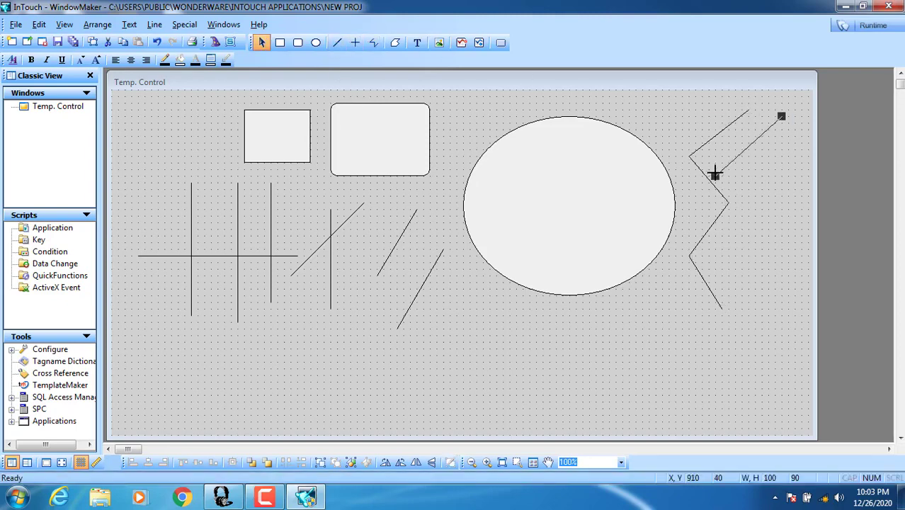
click(756, 207)
click(337, 43)
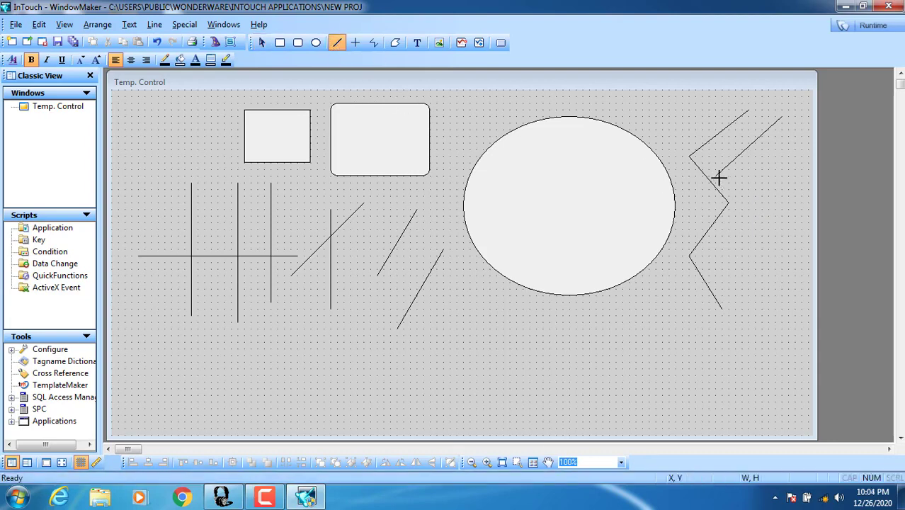
drag(716, 176, 754, 222)
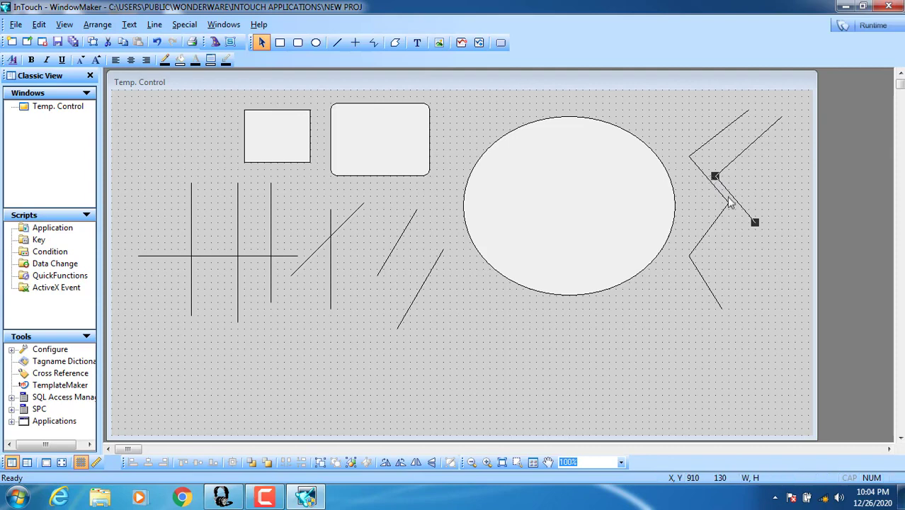
click(720, 136)
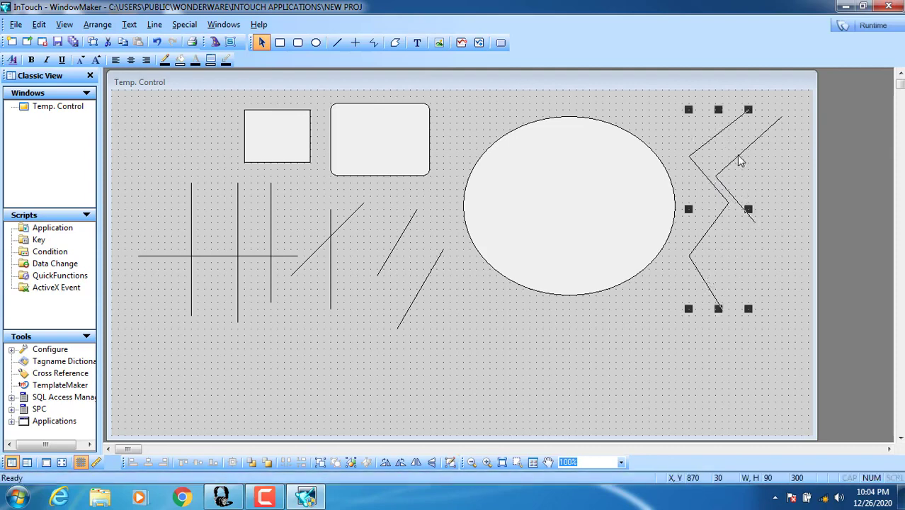
click(738, 159)
click(733, 196)
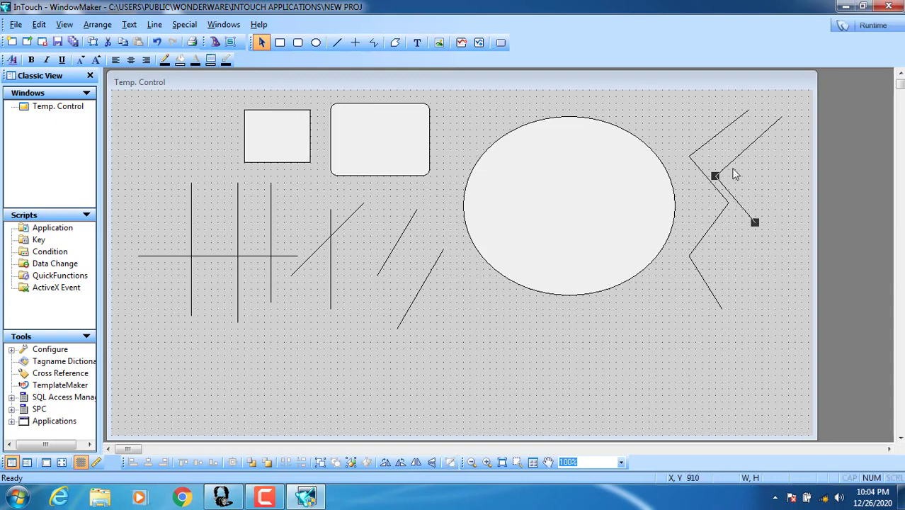
click(733, 163)
Draw a filled five-point zigzag polygon beside the polyline and move it down slightly
click(395, 45)
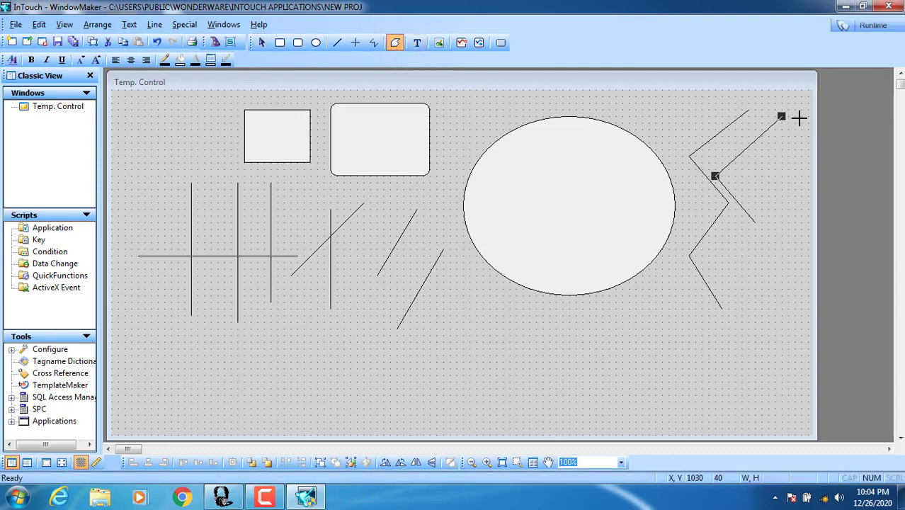
click(790, 129)
click(734, 183)
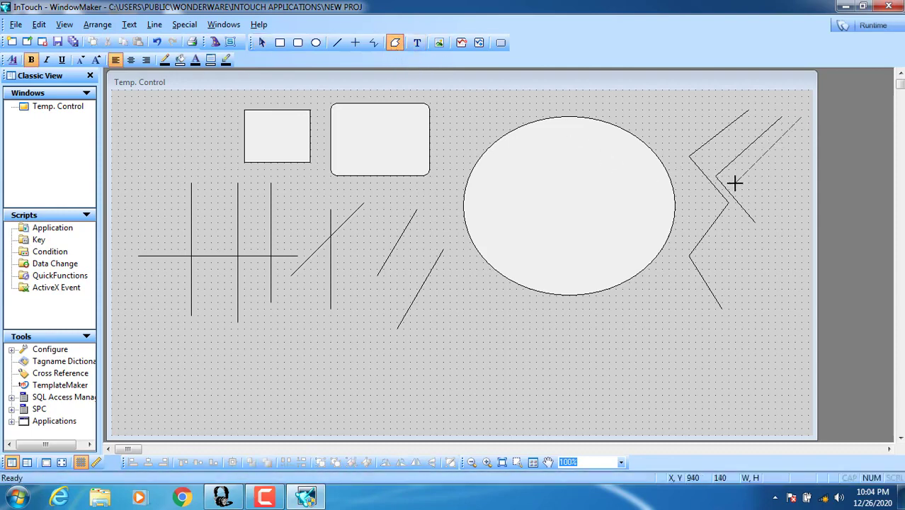
click(780, 222)
click(729, 267)
double_click(795, 308)
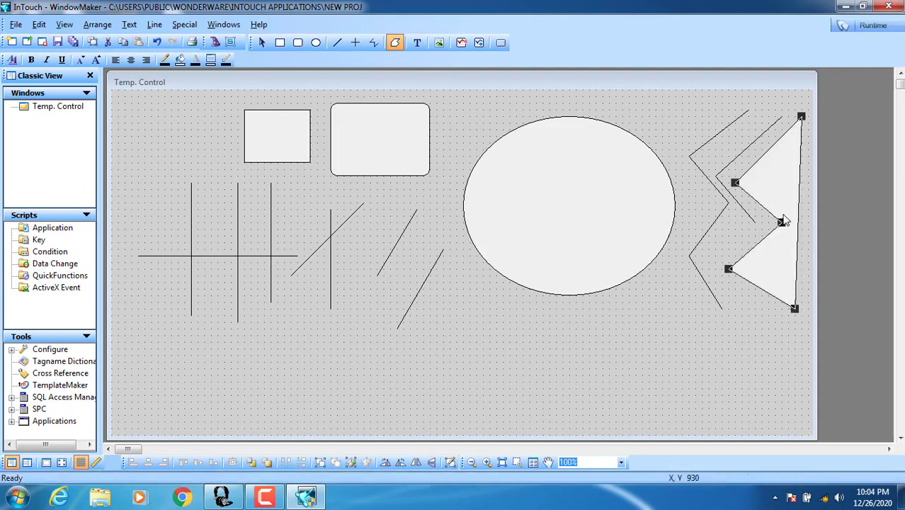
drag(784, 220, 777, 275)
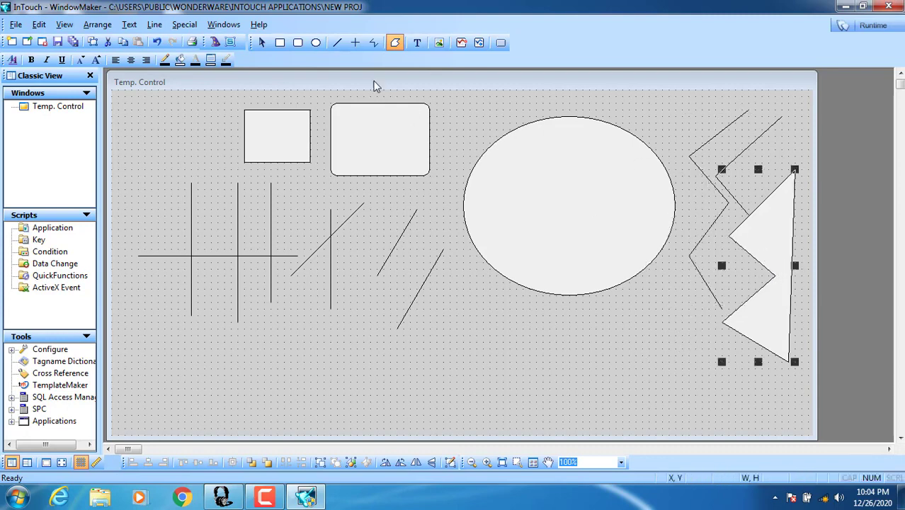
Add the text INTOUCH SCADA SOFTWARE below the diagonal lines
click(394, 44)
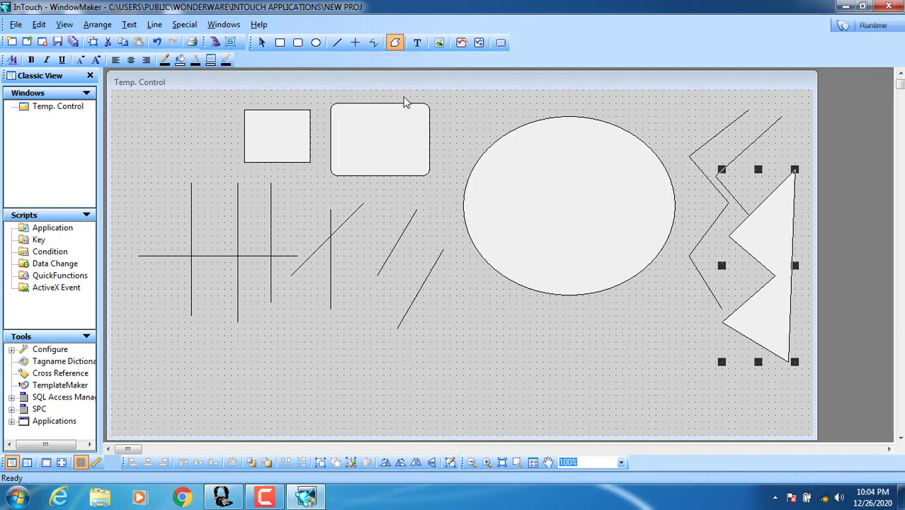
click(417, 44)
click(473, 399)
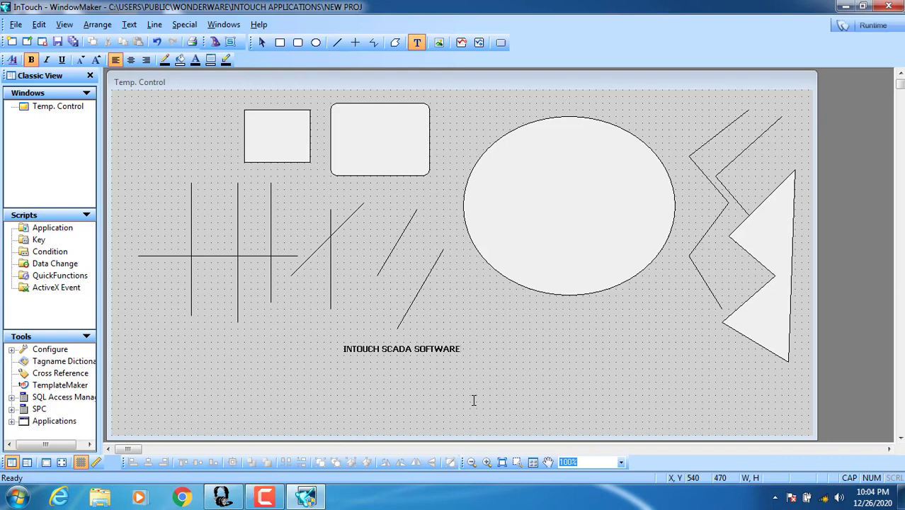
Set the INTOUCH SCADA SOFTWARE text's font to Times New Roman, size 20
click(428, 354)
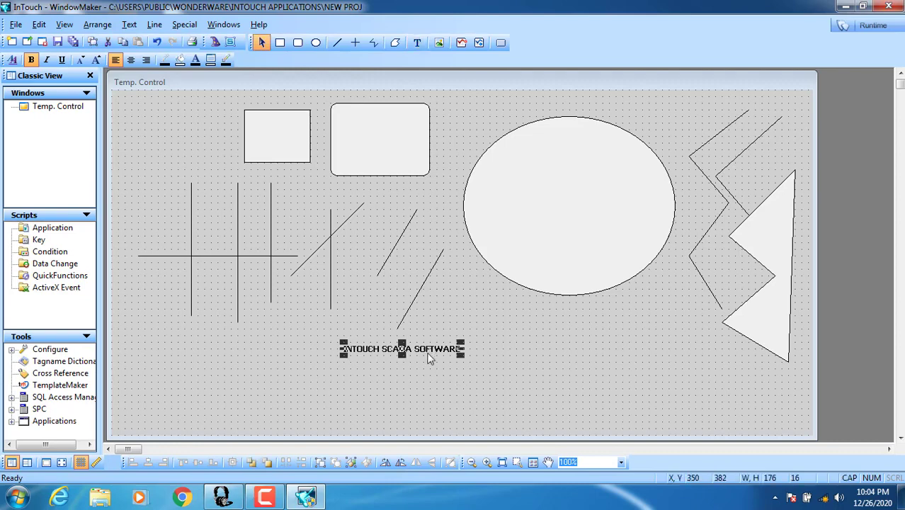
right_click(427, 357)
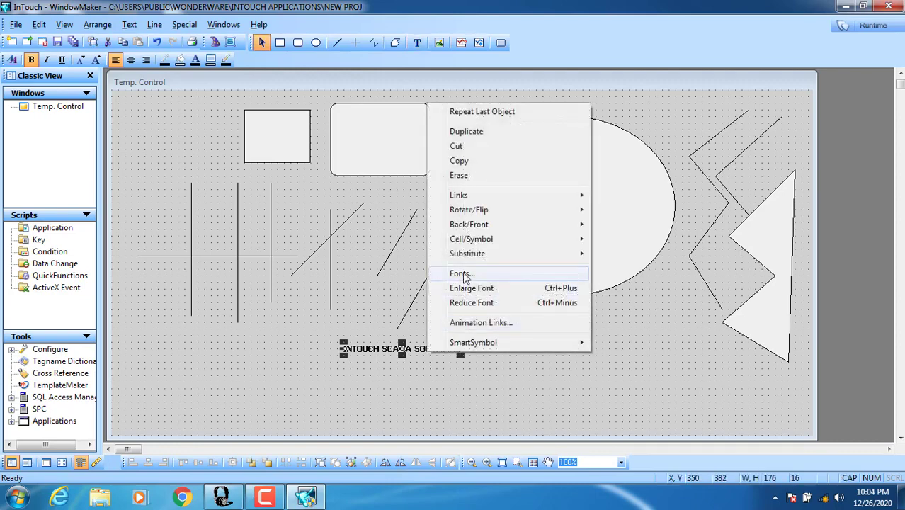
click(461, 274)
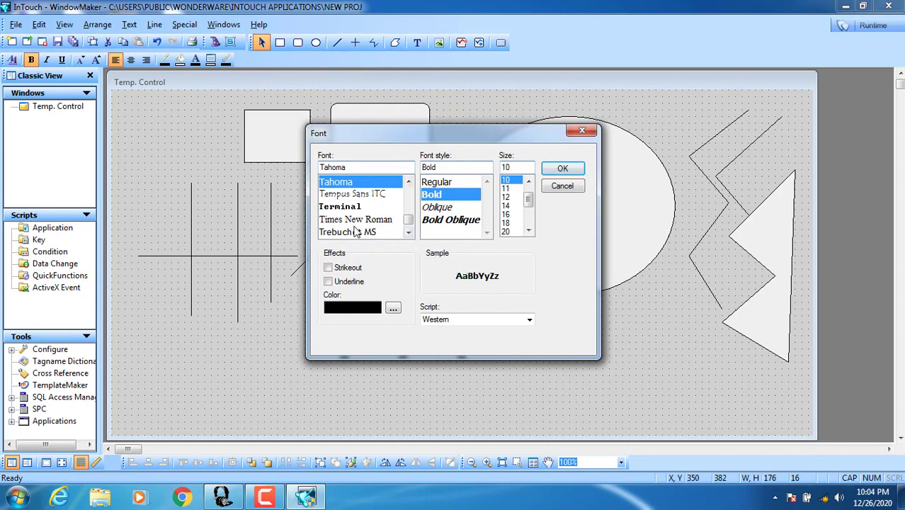
click(356, 220)
click(352, 193)
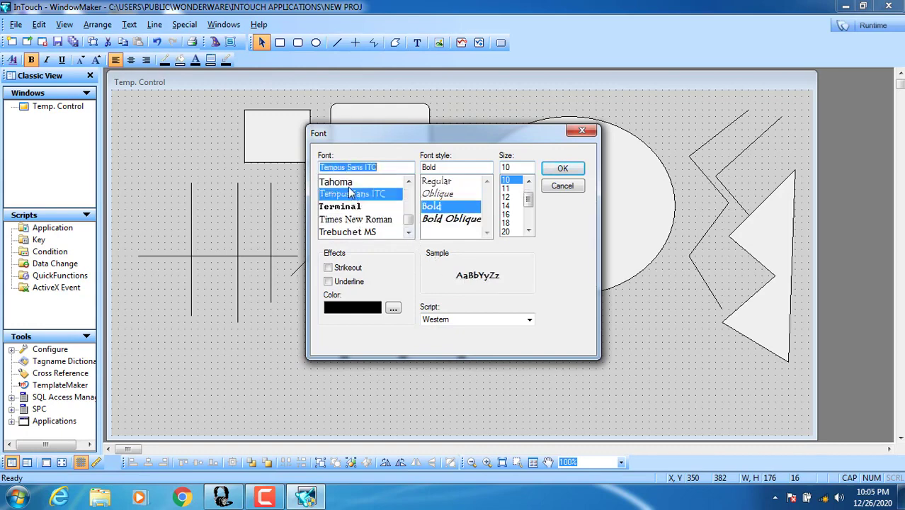
click(354, 220)
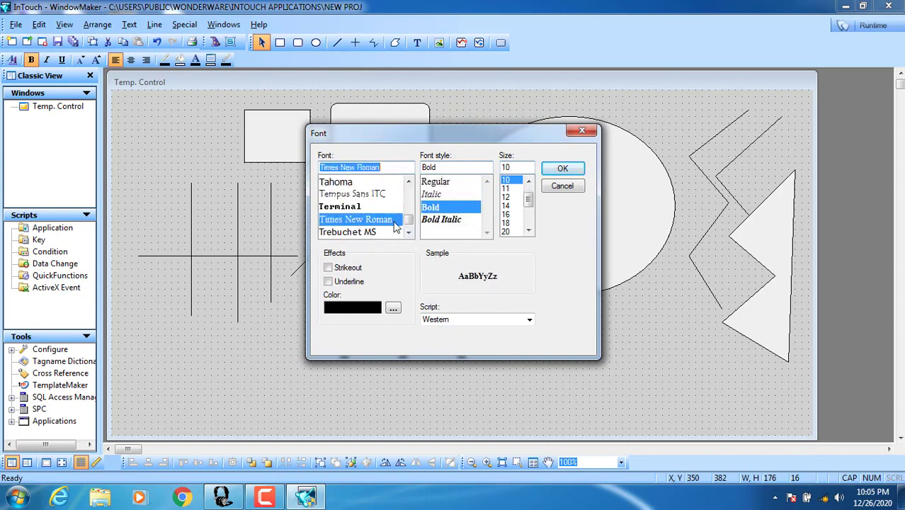
click(507, 233)
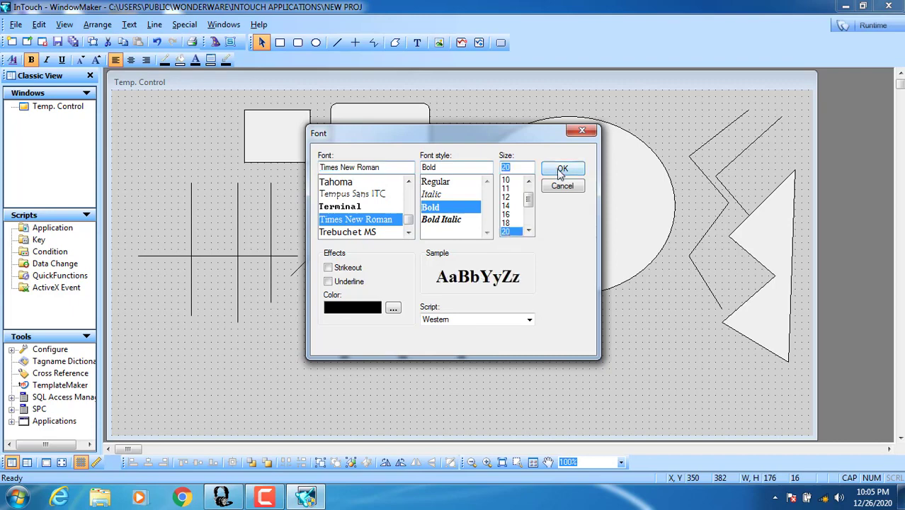
click(563, 170)
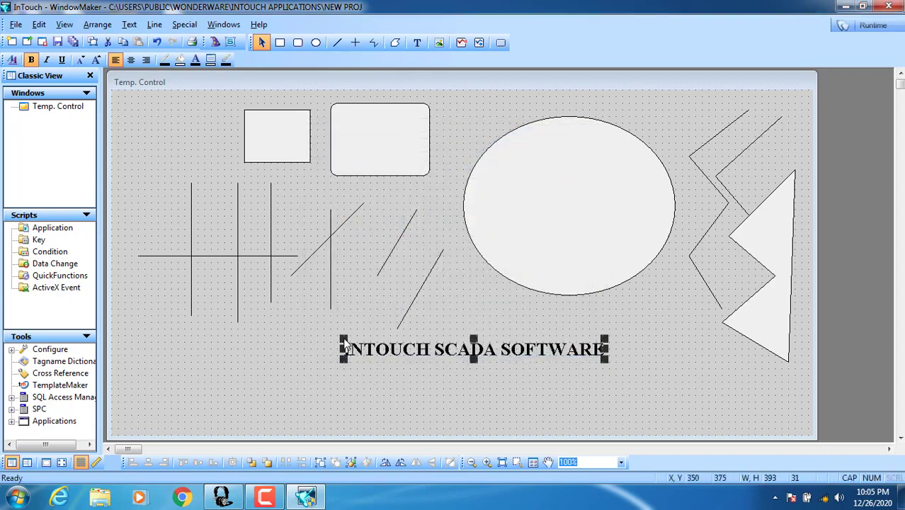
Stretch the INTOUCH SCADA SOFTWARE text to about 540 wide, and shift it down clear of the diagonal line
drag(344, 339, 244, 311)
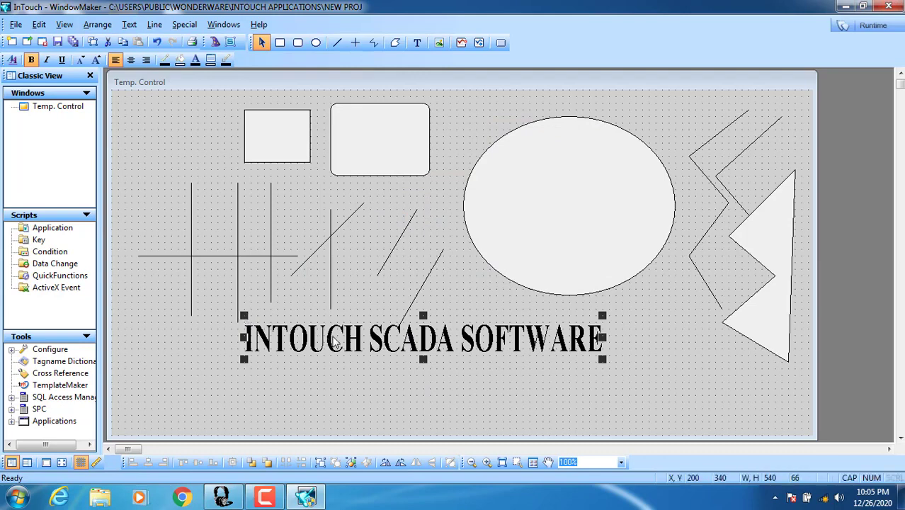
drag(330, 341, 337, 363)
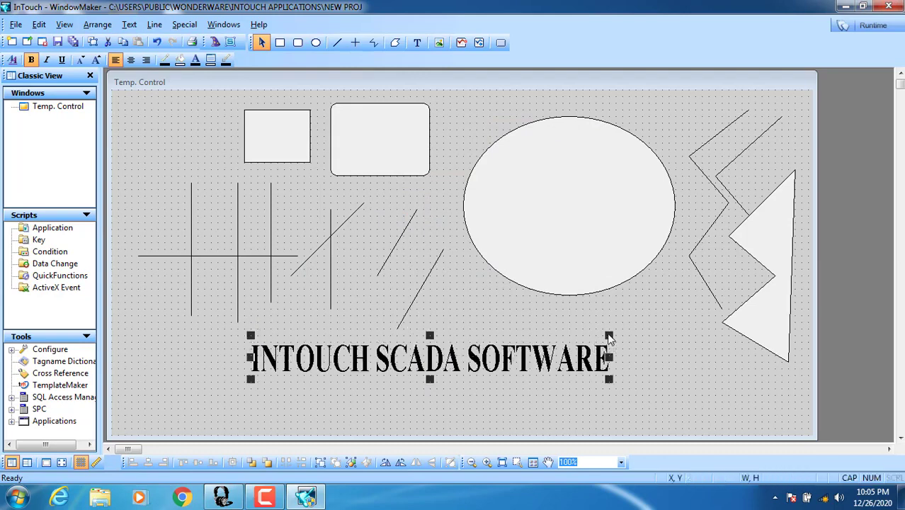
mouse_move(609, 334)
mouse_down()
mouse_move(642, 322)
mouse_move(638, 344)
mouse_move(616, 346)
mouse_up()
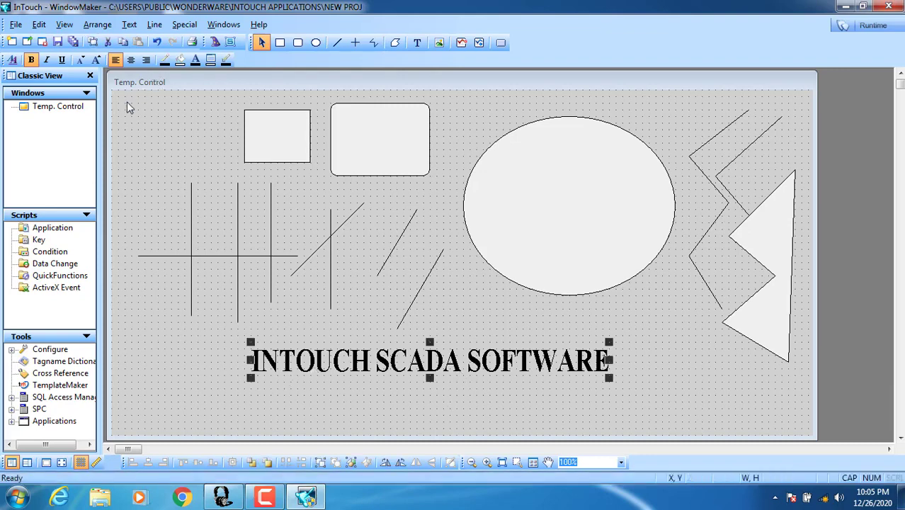
Enlarge the INTOUCH SCADA SOFTWARE text's font by several increments until it is about 806 wide and 63 high
click(97, 60)
click(97, 60)
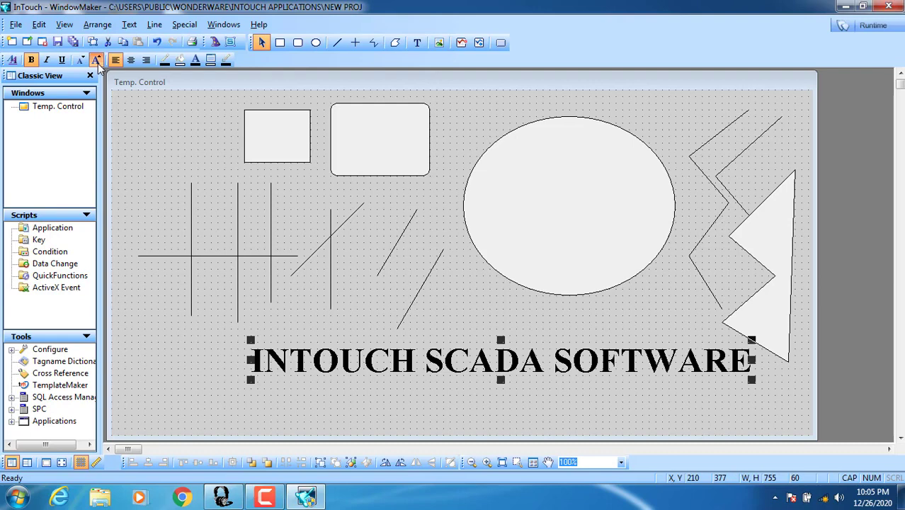
click(97, 61)
click(97, 60)
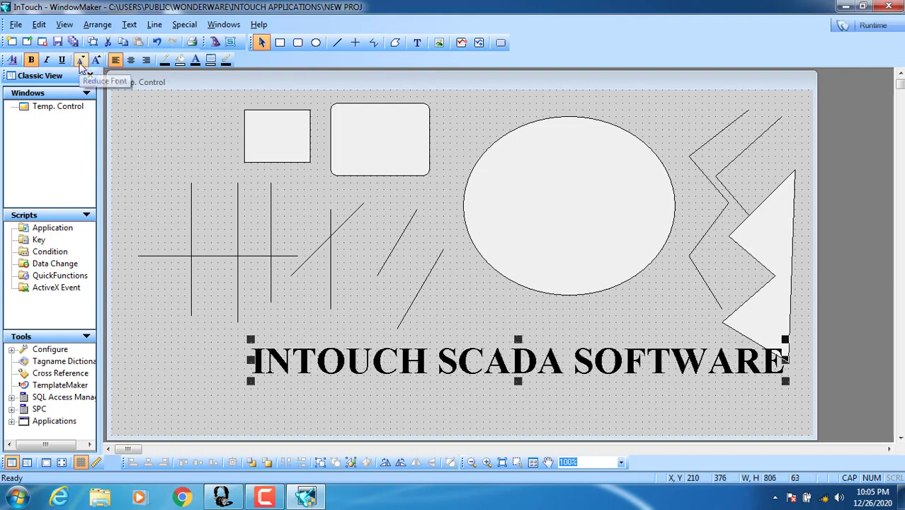
Reduce the INTOUCH SCADA SOFTWARE text's font by several increments until it is about 517 wide and 41 high
click(81, 61)
click(81, 61)
click(81, 60)
click(81, 61)
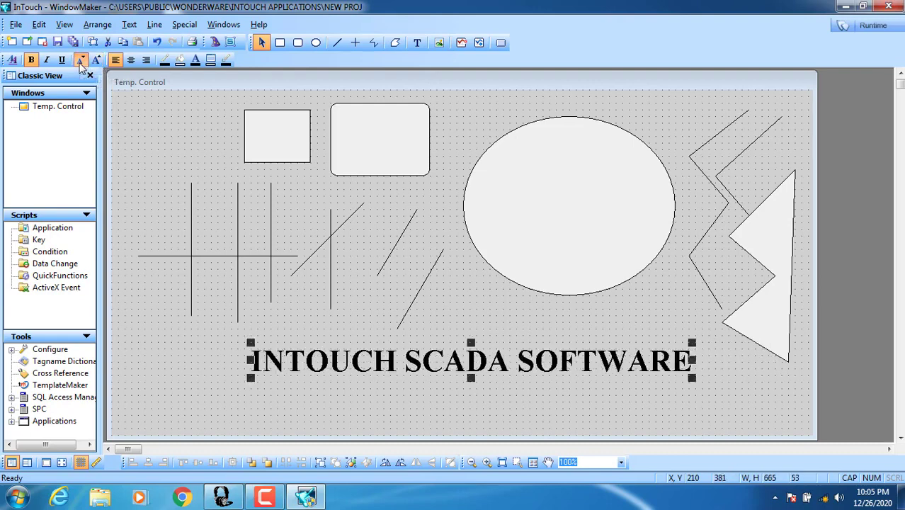
click(81, 60)
click(81, 61)
click(82, 60)
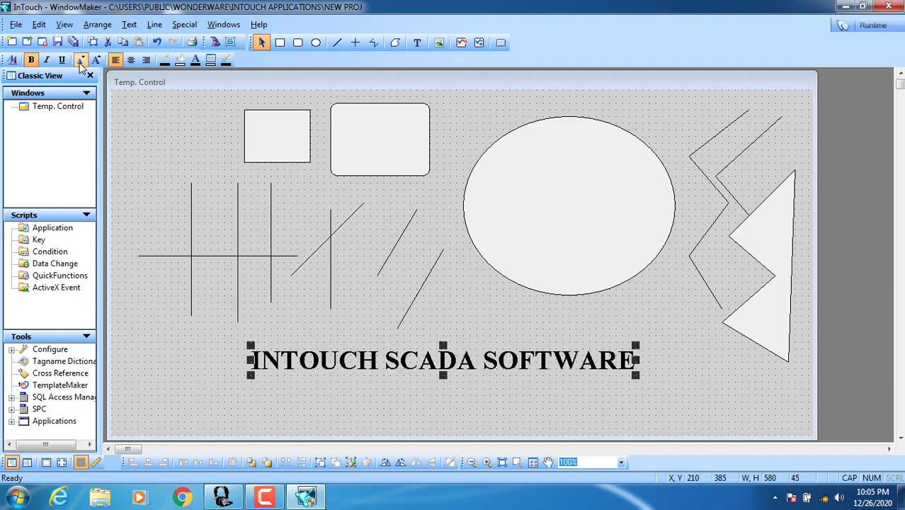
click(81, 61)
click(81, 61)
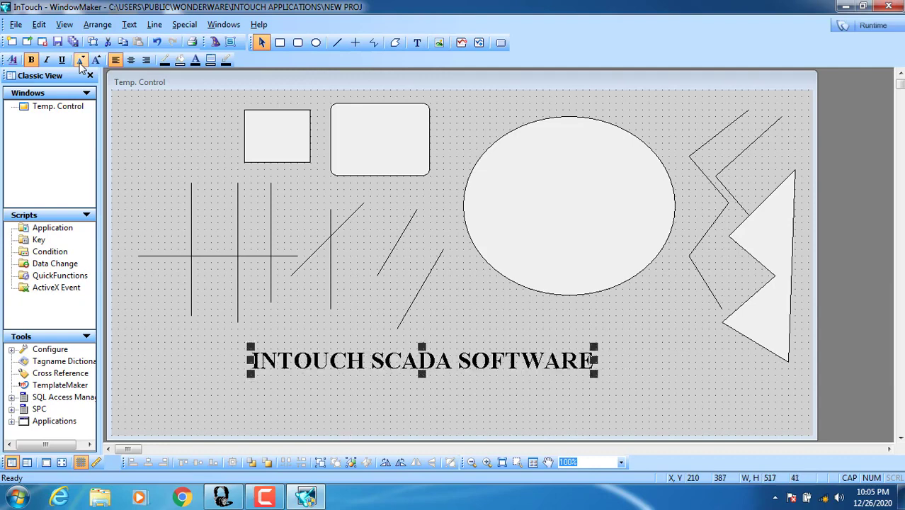
Try toggling underline, italic and bold on the INTOUCH SCADA SOFTWARE text, returning each to its original setting
click(62, 60)
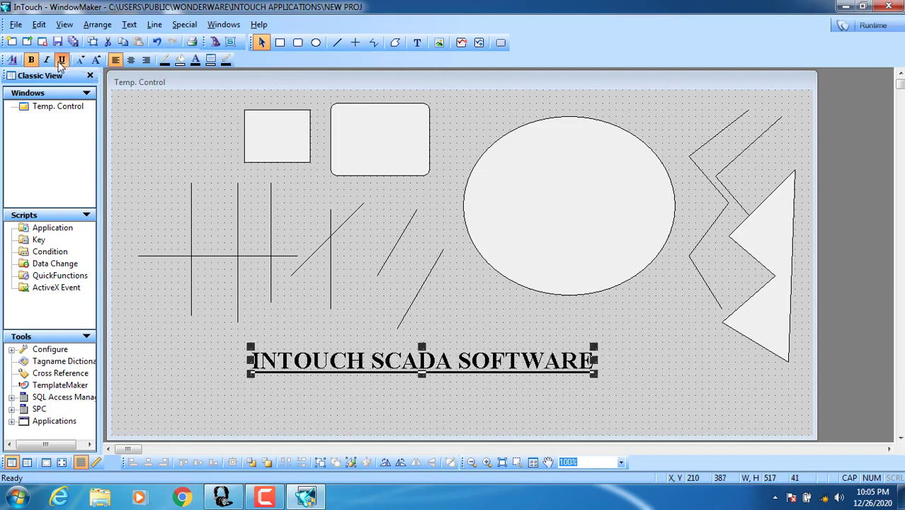
click(61, 60)
click(47, 60)
click(46, 60)
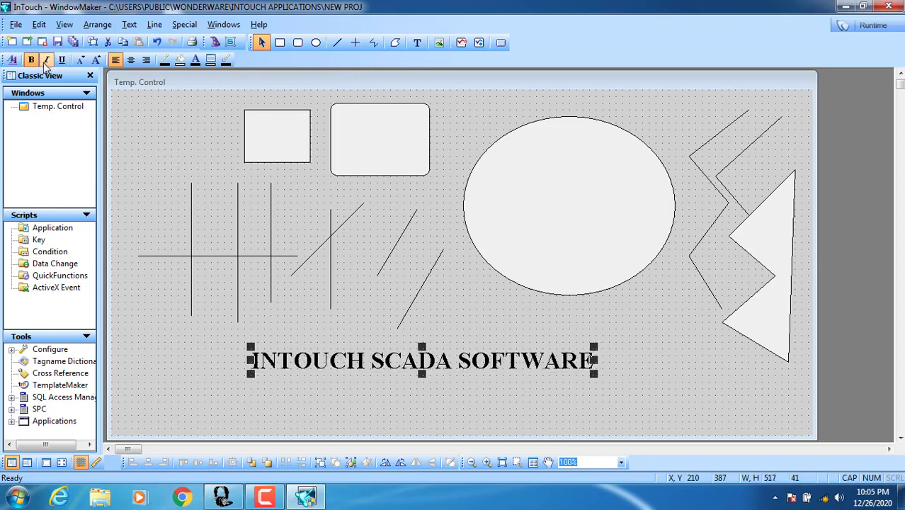
click(31, 60)
click(31, 60)
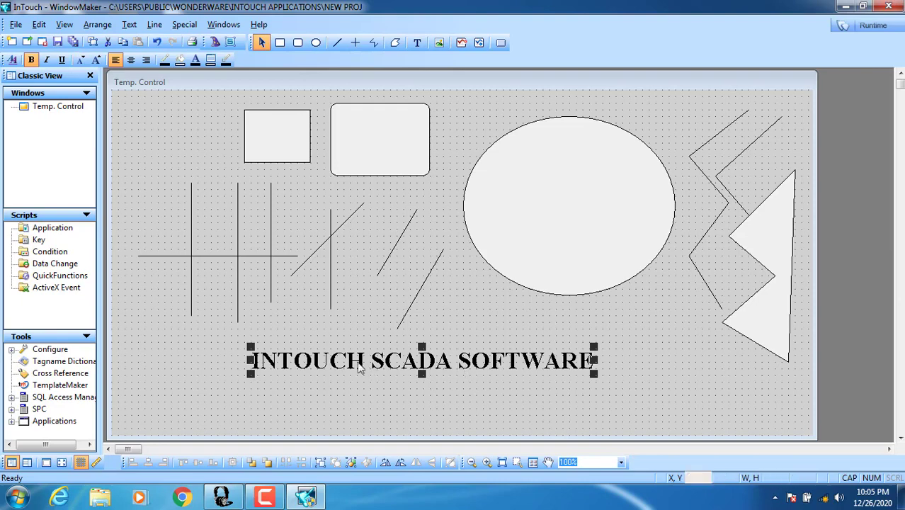
Shift the INTOUCH SCADA SOFTWARE text slightly up and left, and enlarge its font three increments to about 696 wide and 55 high
drag(350, 368, 322, 354)
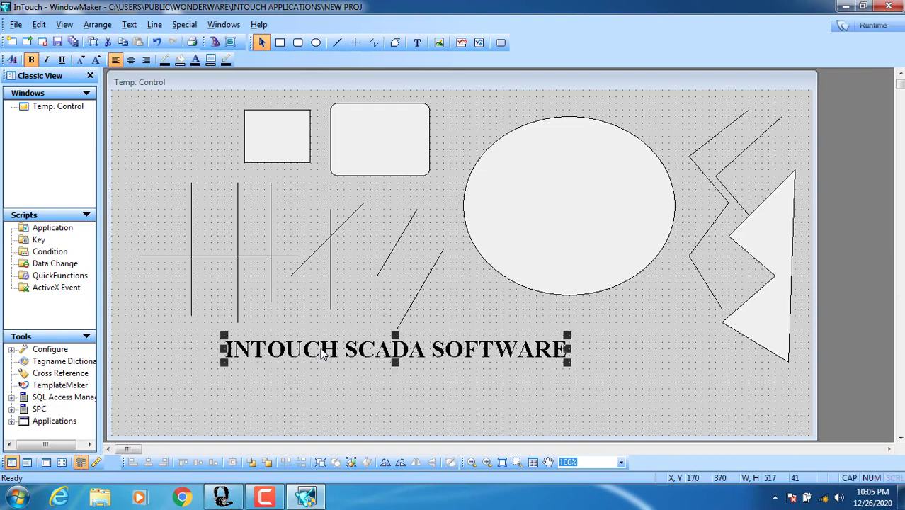
click(97, 61)
click(97, 61)
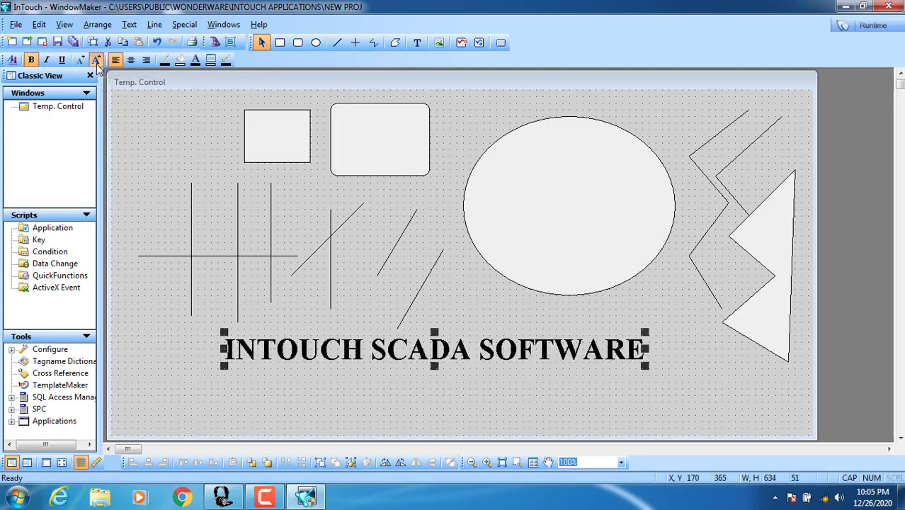
click(96, 61)
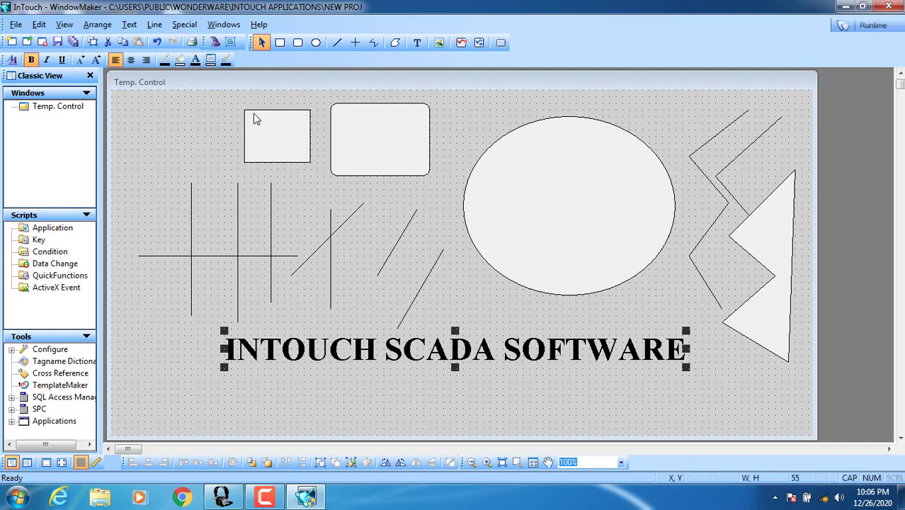
Color the INTOUCH SCADA SOFTWARE text bright red, and move it to about X 130, Y 380
click(196, 61)
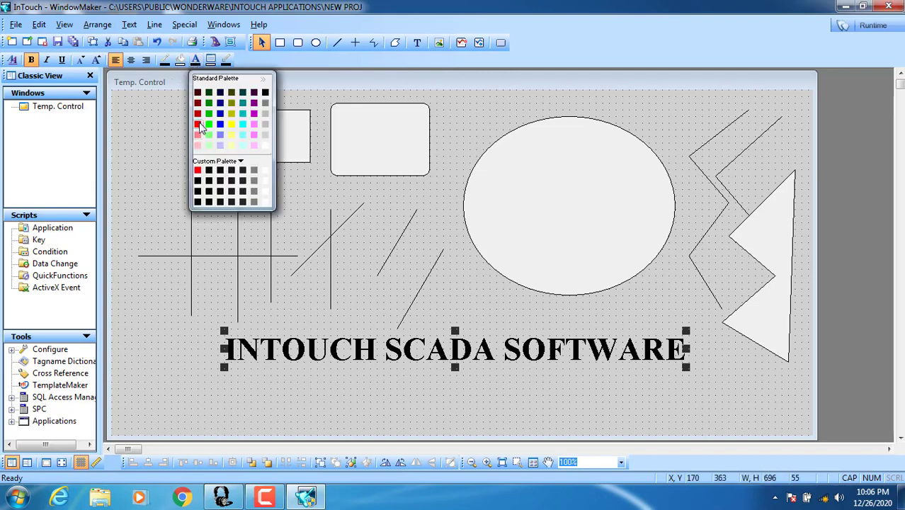
click(198, 125)
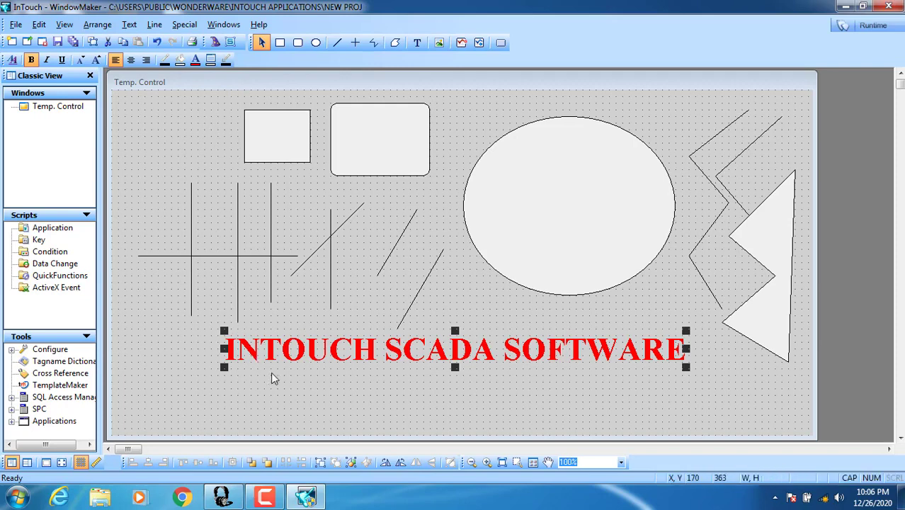
drag(299, 351, 273, 362)
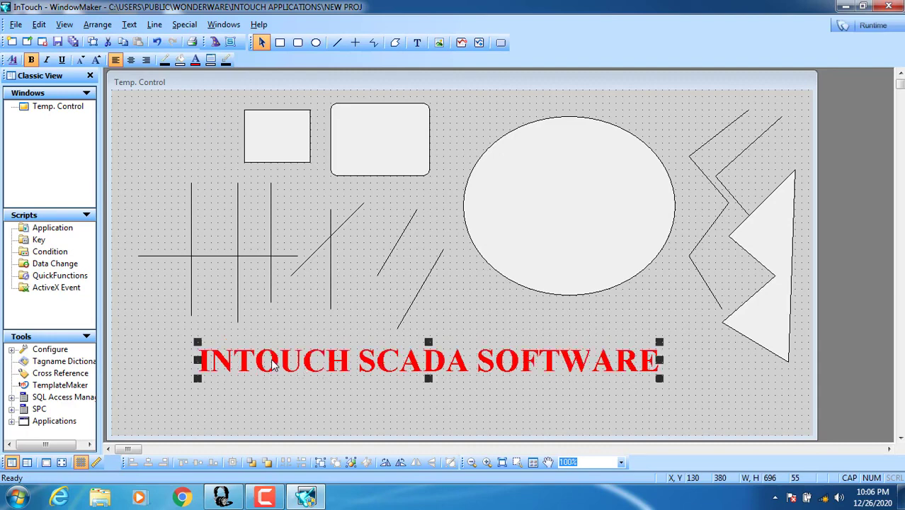
Stretch the large ellipse upward to about 320 by 290, and give its outline the second-thickest line width
click(542, 163)
drag(569, 122, 570, 104)
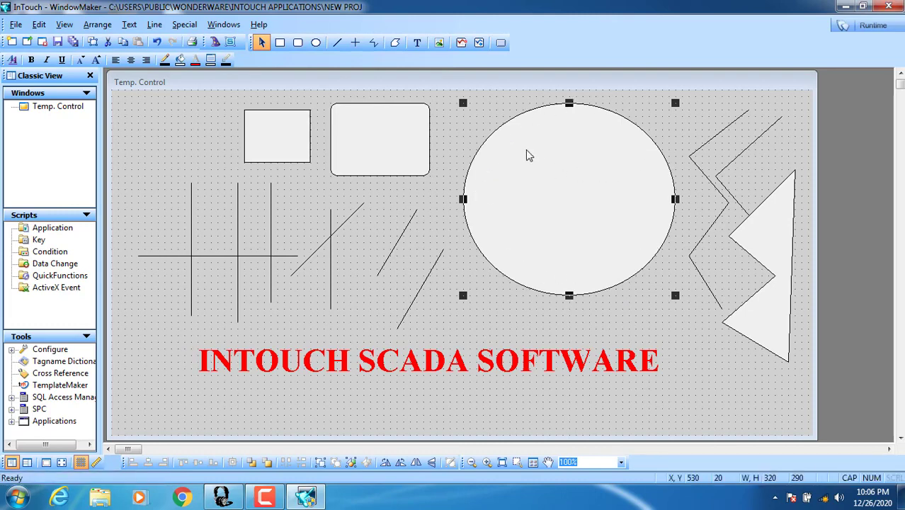
click(154, 25)
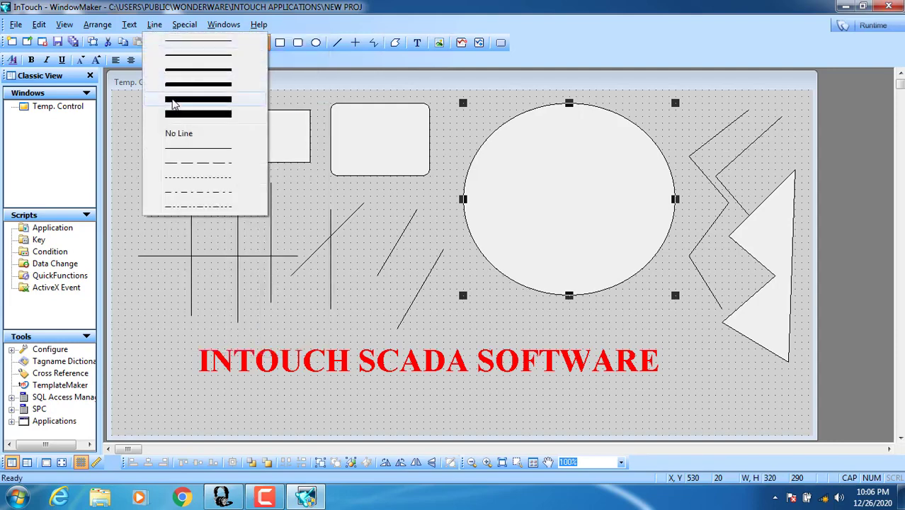
click(174, 104)
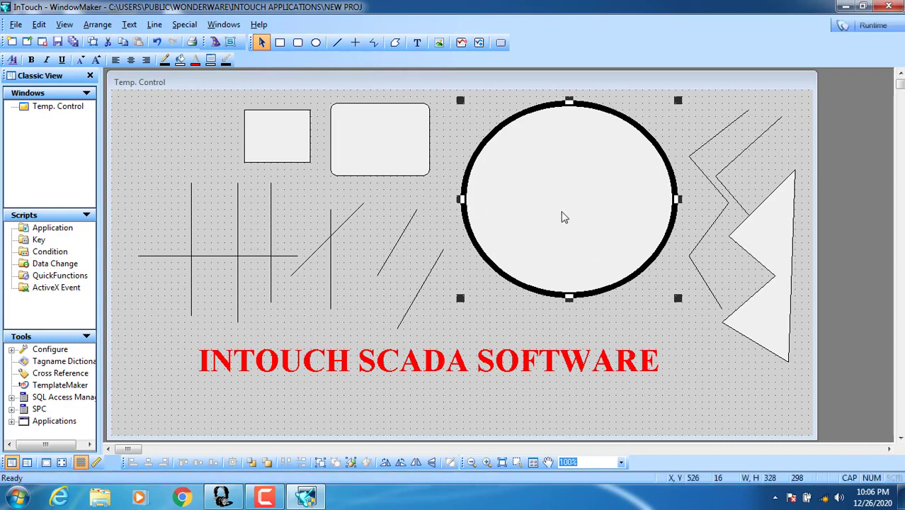
Set the large ellipse's outline color to blue and its fill color to yellow
click(164, 62)
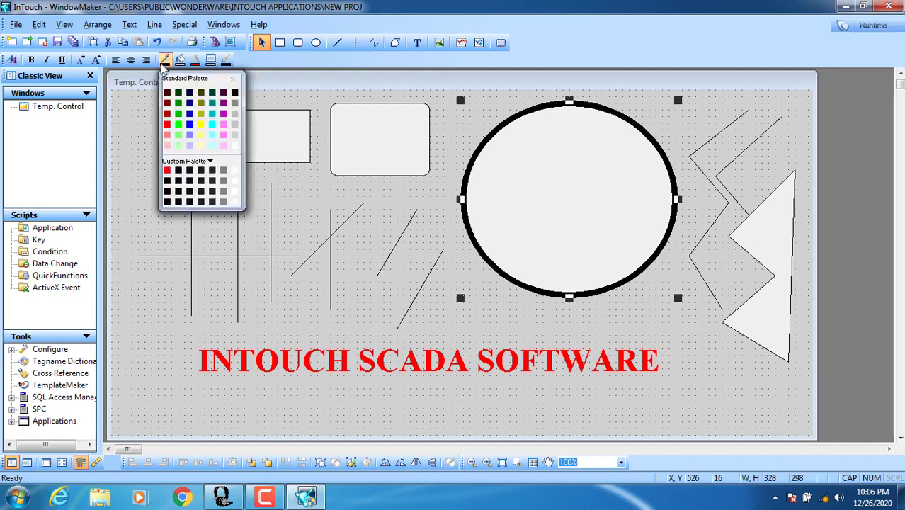
click(189, 126)
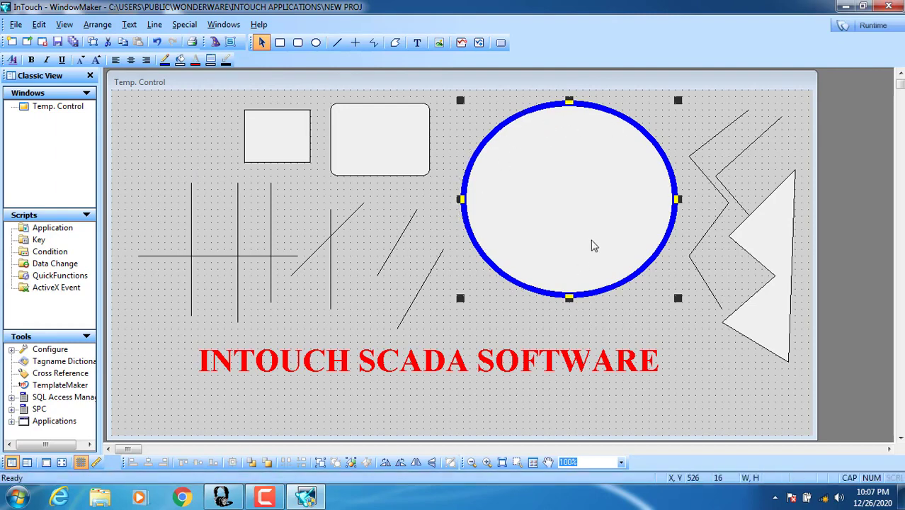
click(180, 60)
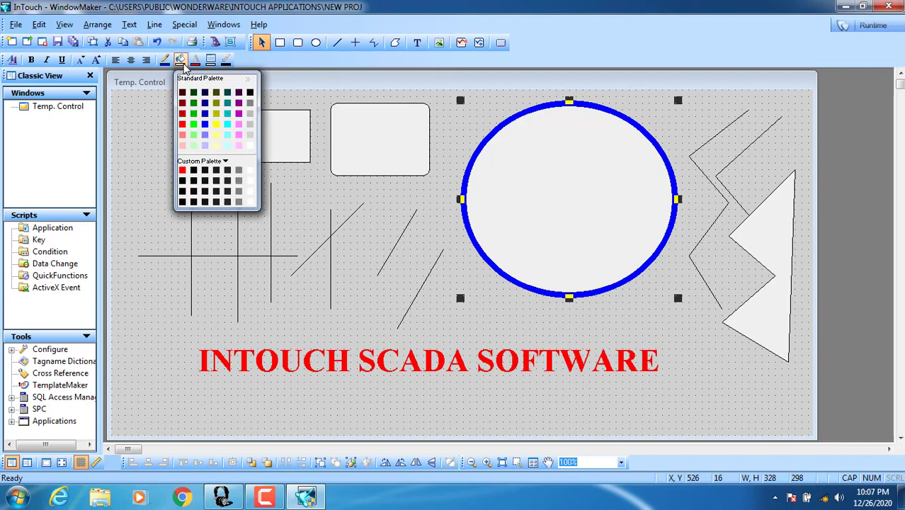
click(215, 124)
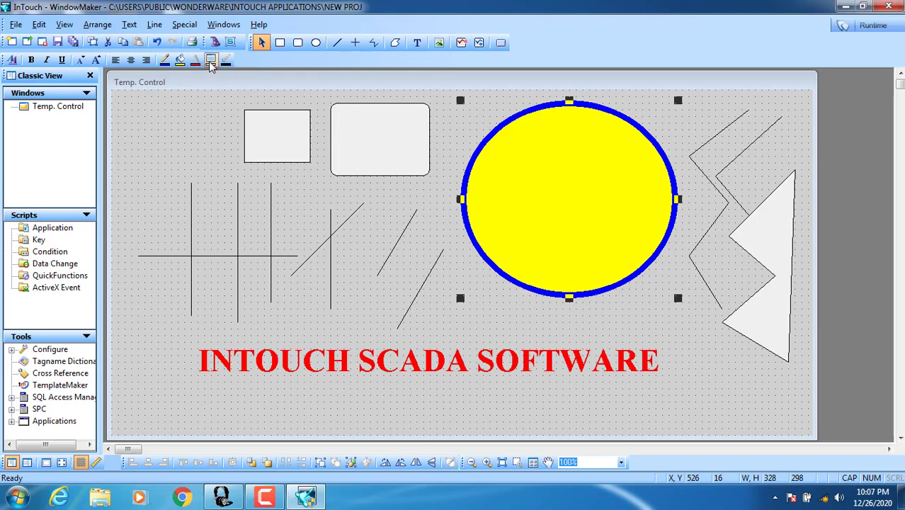
With no object selected, try pink as the Temp. Control window's background color, and change it to light gray
click(180, 134)
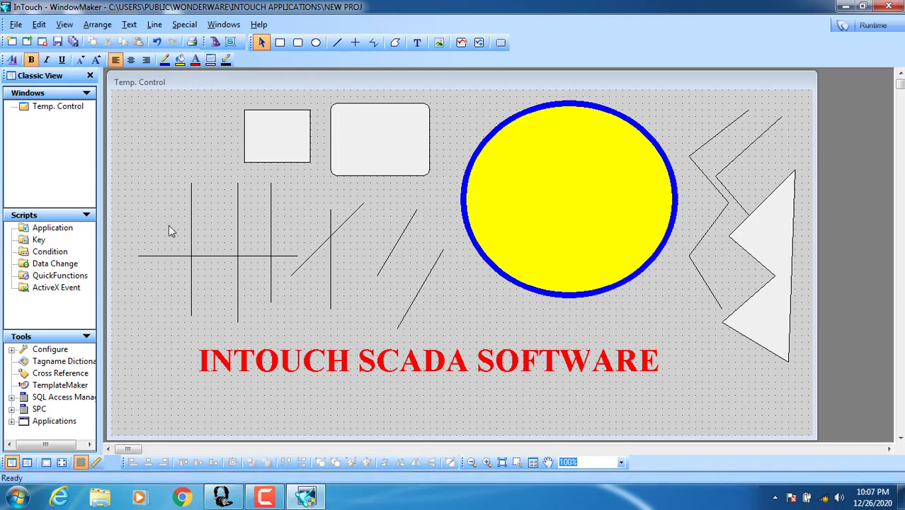
click(213, 62)
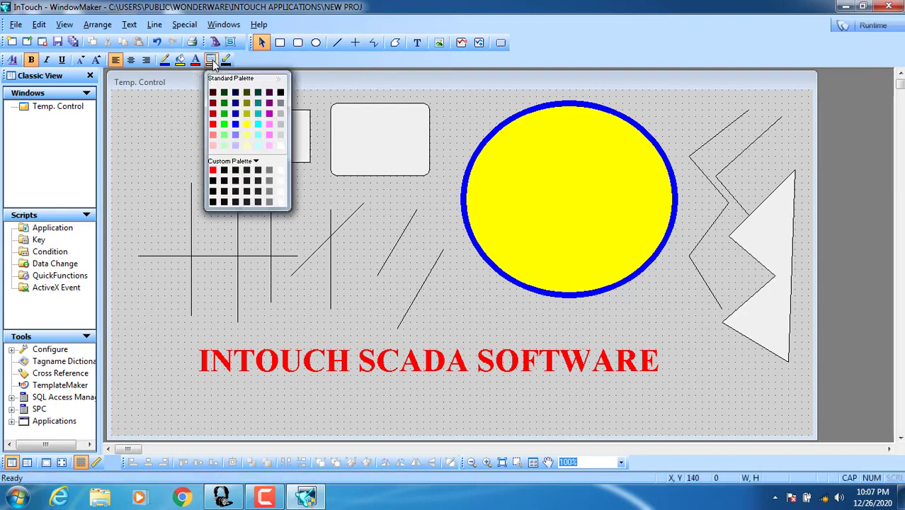
click(269, 125)
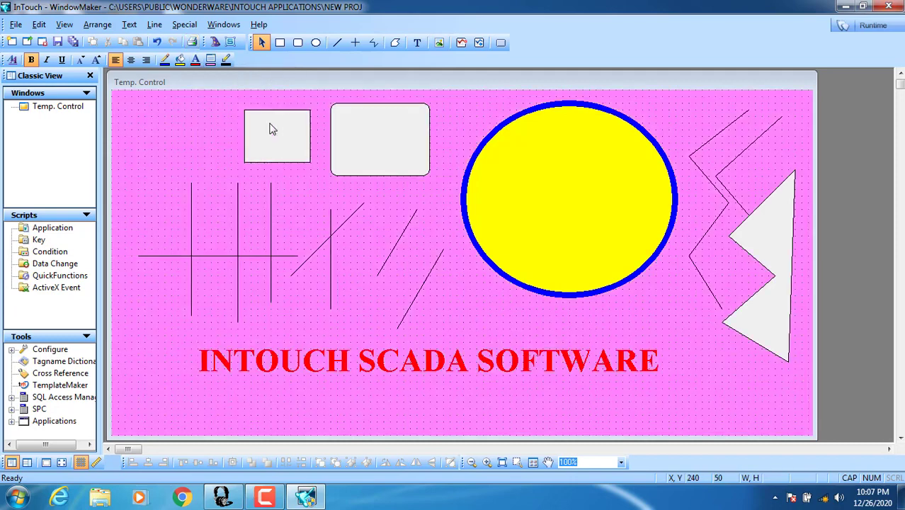
click(211, 61)
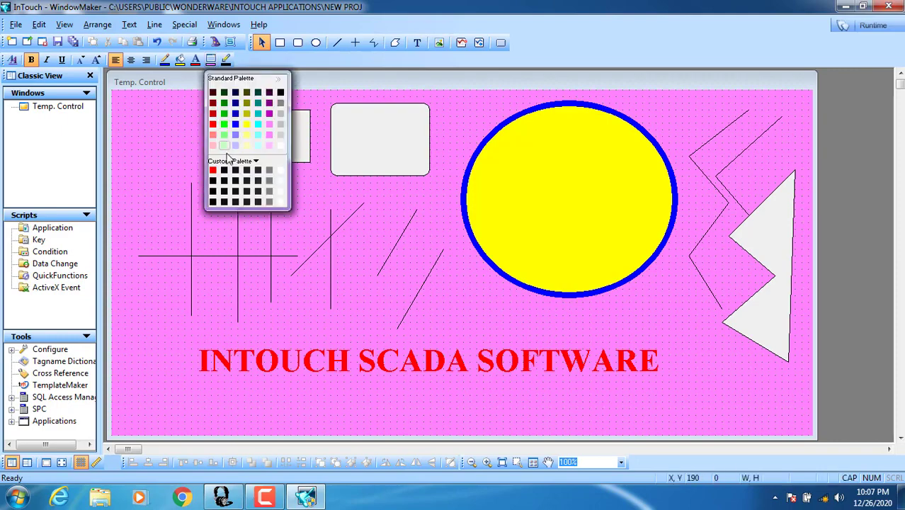
click(281, 124)
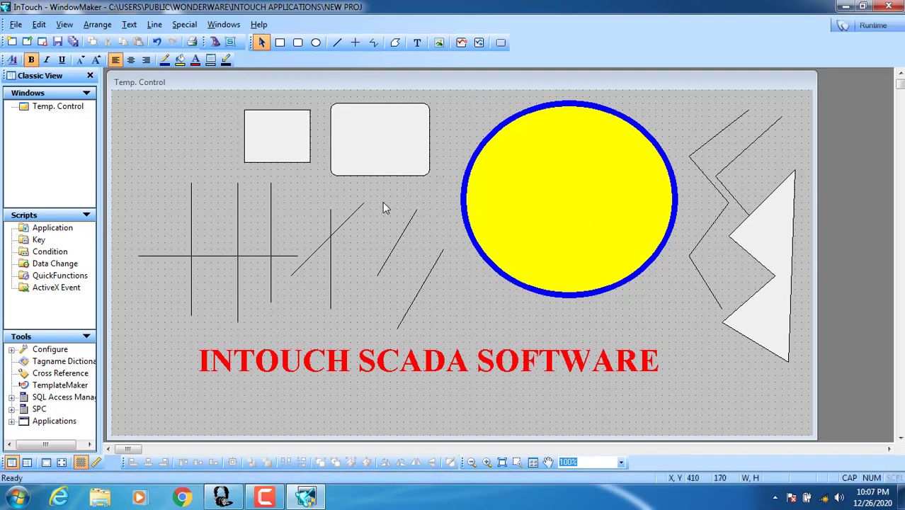
Delete the rounded rectangle and the plain rectangle above the lines
click(395, 153)
key(Delete)
click(295, 145)
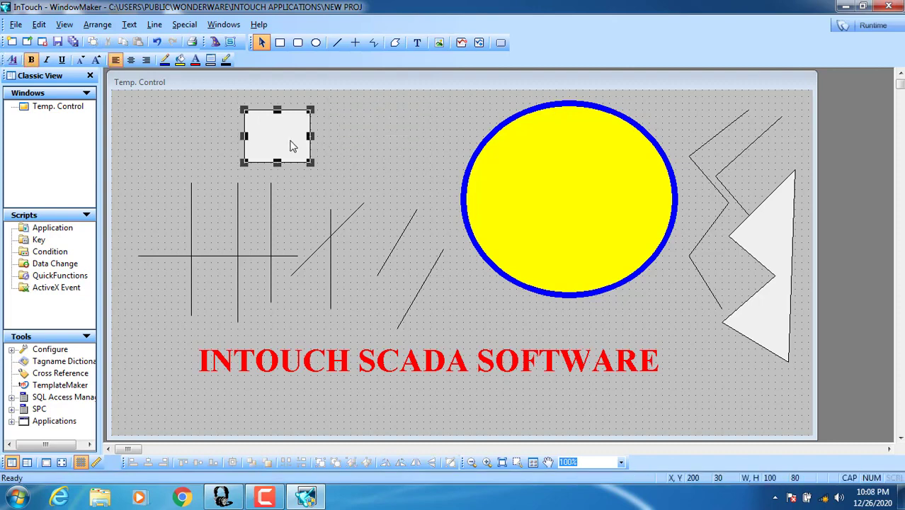
key(Delete)
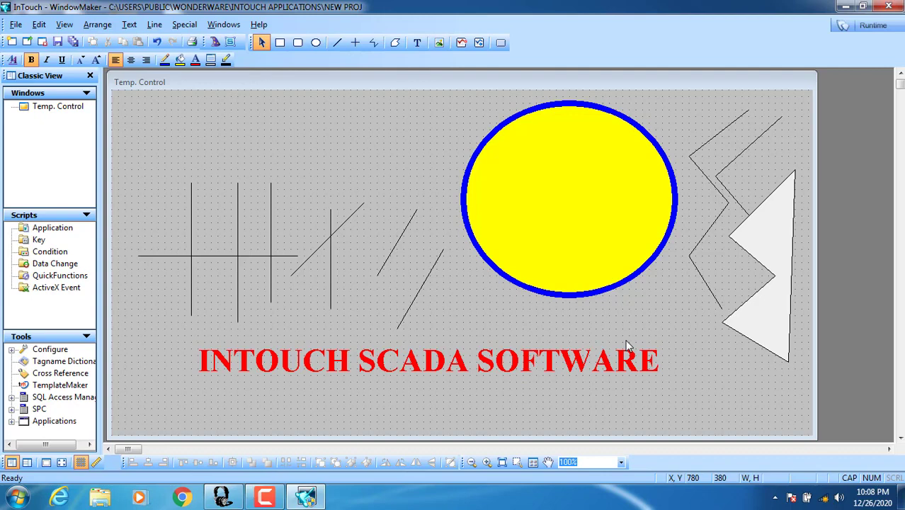
Select all remaining objects in the Temp. Control window and delete them
key(F2)
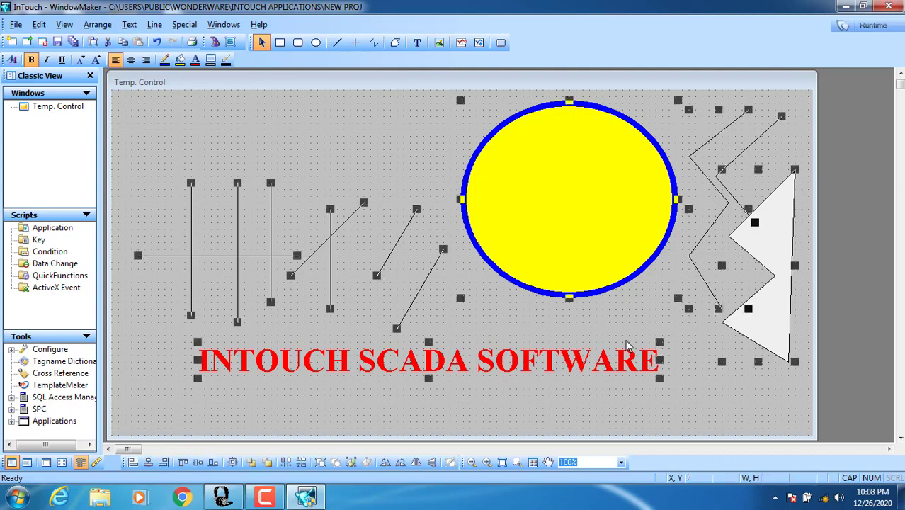
click(343, 130)
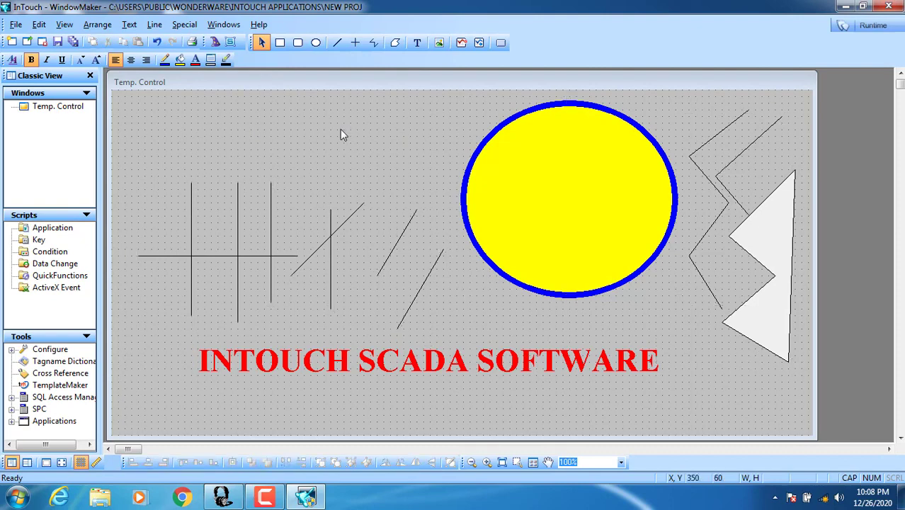
key(F2)
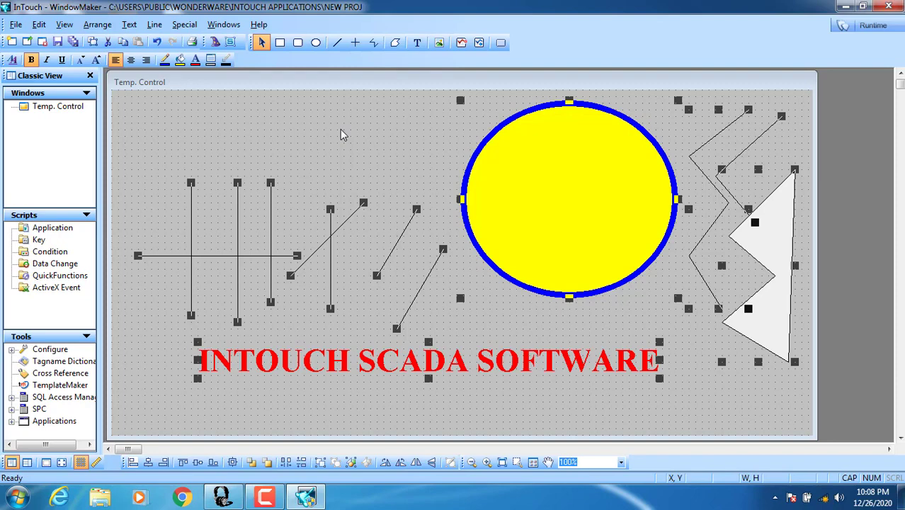
key(Delete)
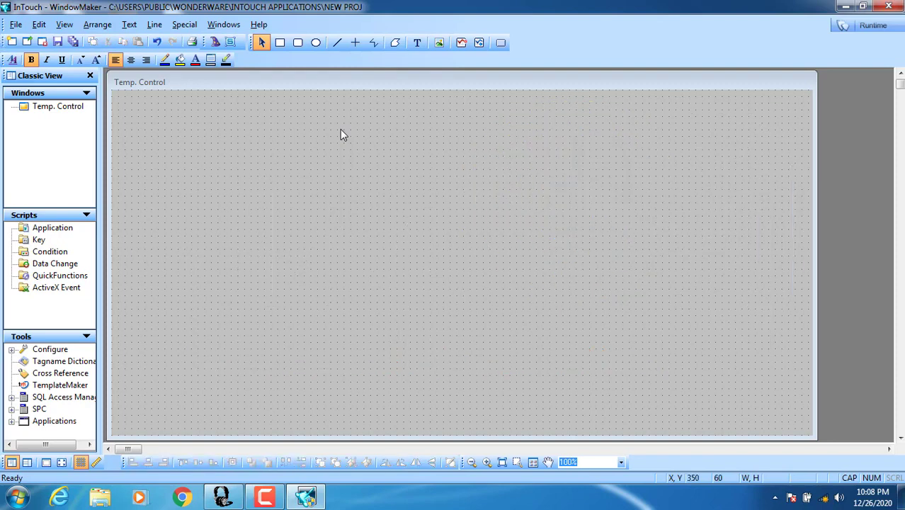
Draw a bitmap object about 210 by 110 near the window's upper edge, and delete it
click(440, 44)
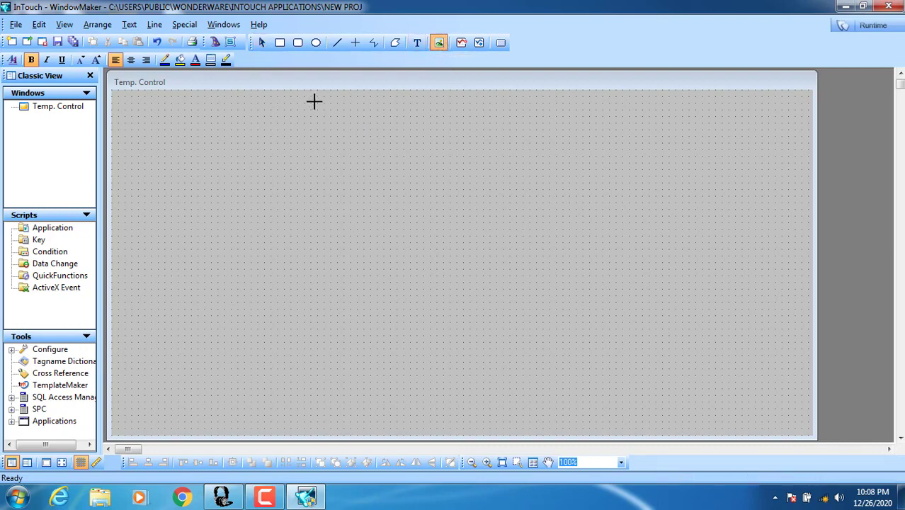
drag(316, 97, 175, 170)
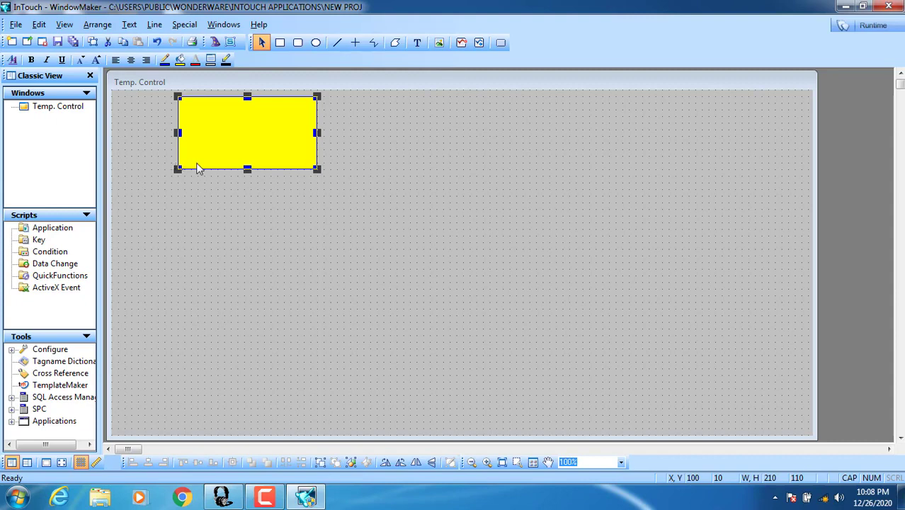
key(Delete)
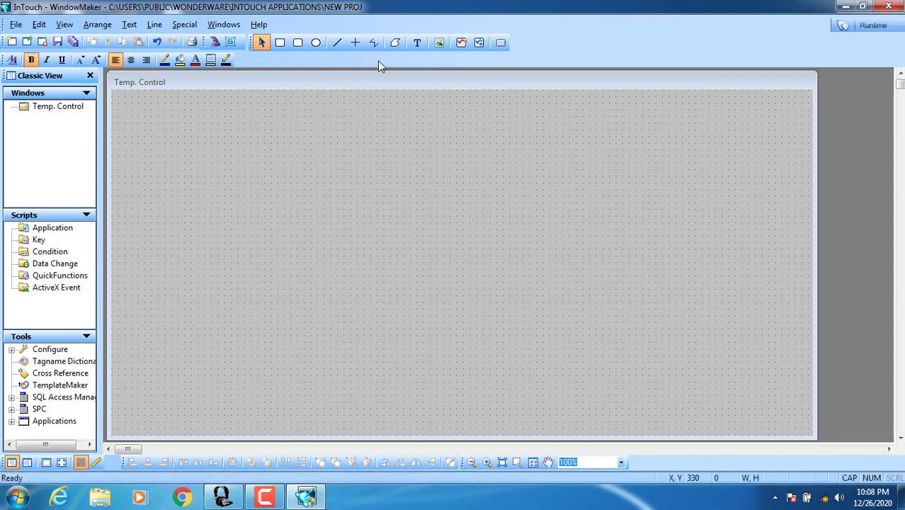
Draw a bitmap object about 130 by 90 in the window's upper-left corner, and move it to about X 60, Y 20
click(439, 43)
drag(193, 98, 107, 155)
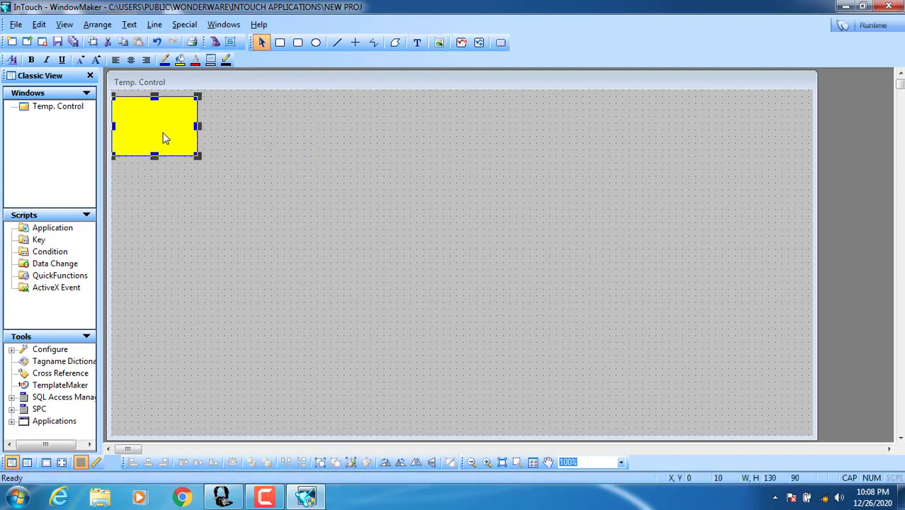
drag(163, 138, 201, 134)
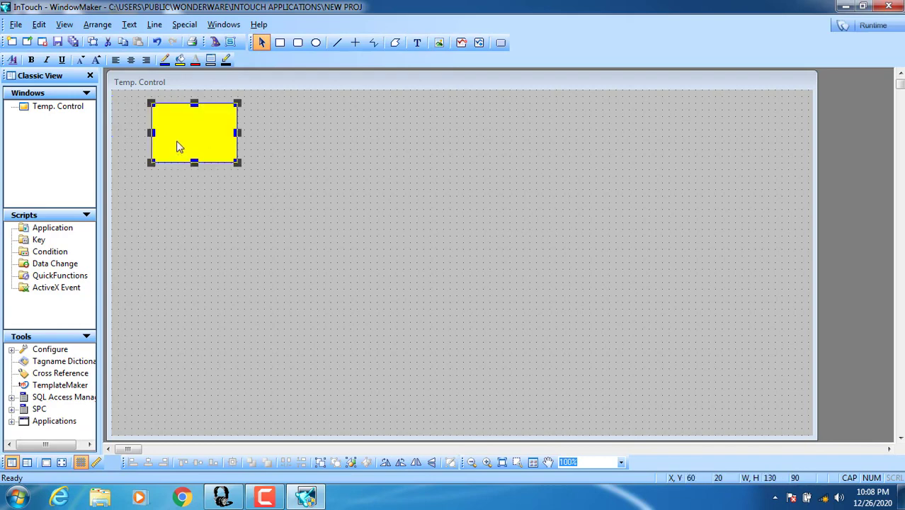
Import the intouh image from Local Disk (D:) into the yellow bitmap object
right_click(182, 133)
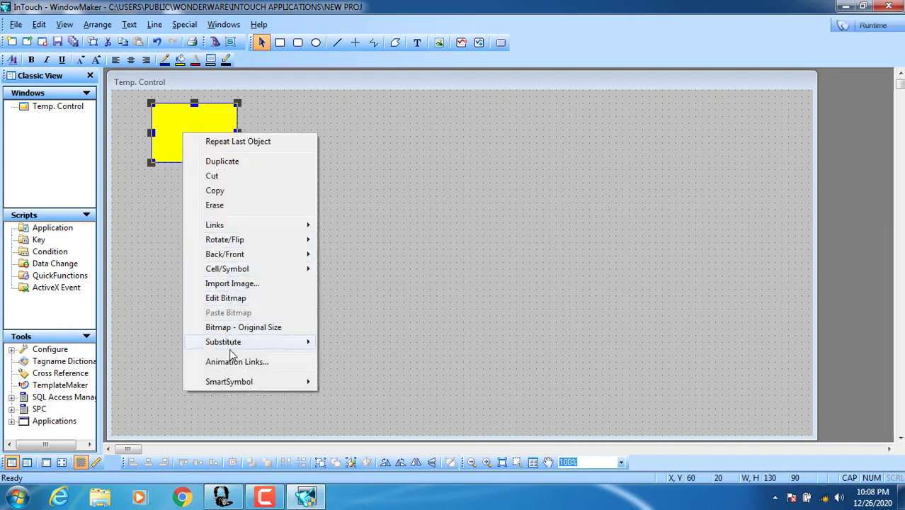
click(229, 284)
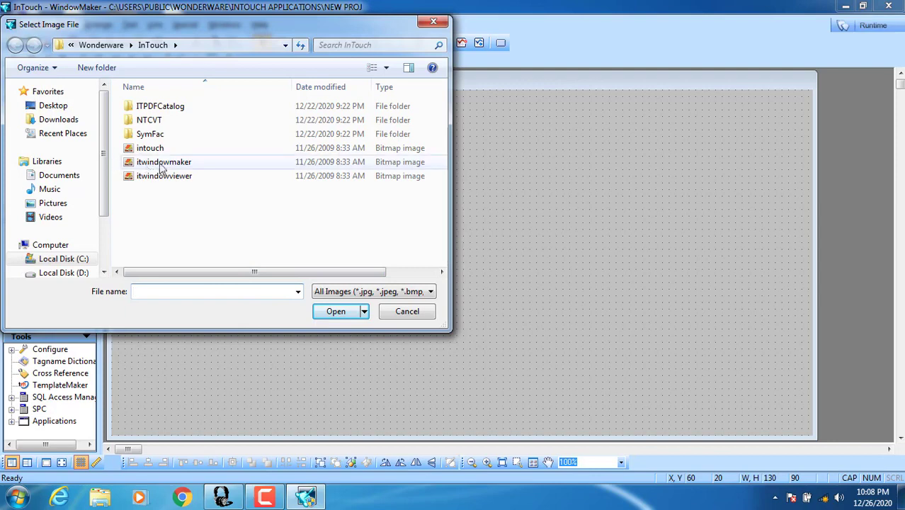
click(63, 273)
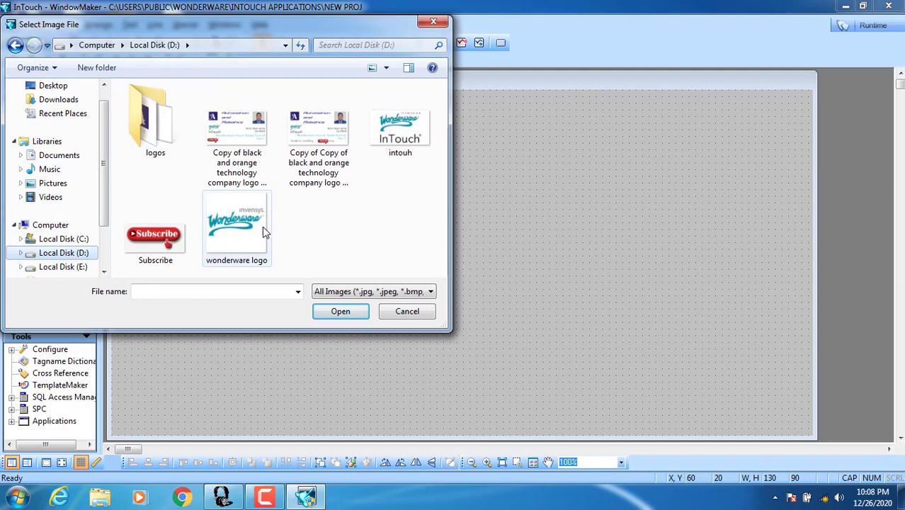
double_click(405, 132)
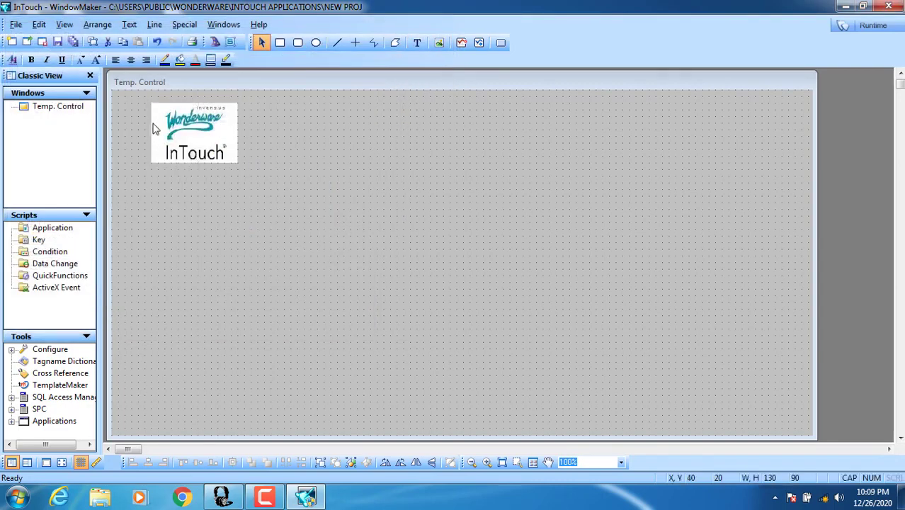
Move the logo bitmap to about X 10, Y 20 while enlarging it to about 170 by 130, and delete it
drag(154, 127, 121, 117)
drag(179, 142, 179, 153)
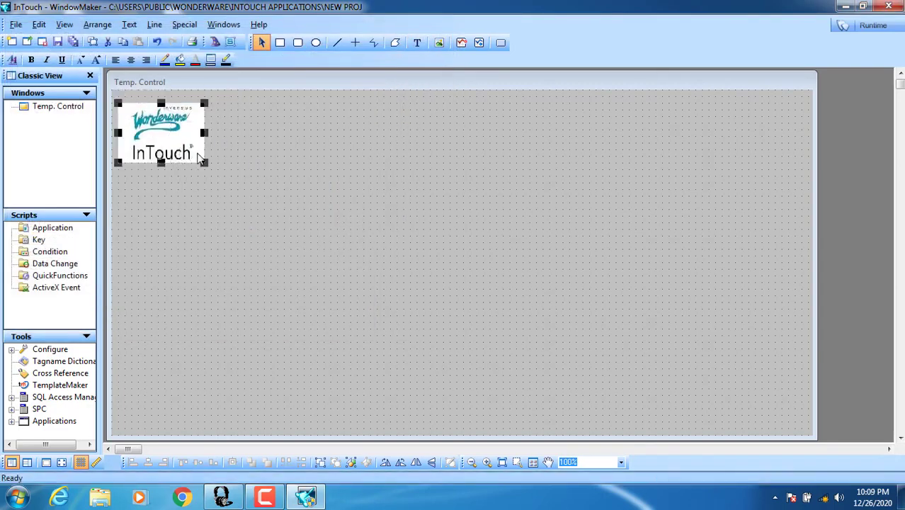
click(224, 190)
drag(224, 189, 236, 193)
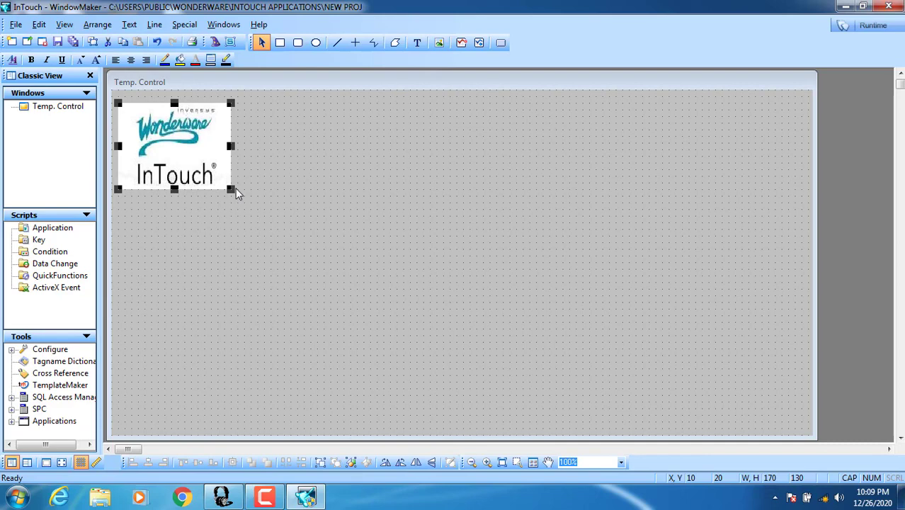
key(Delete)
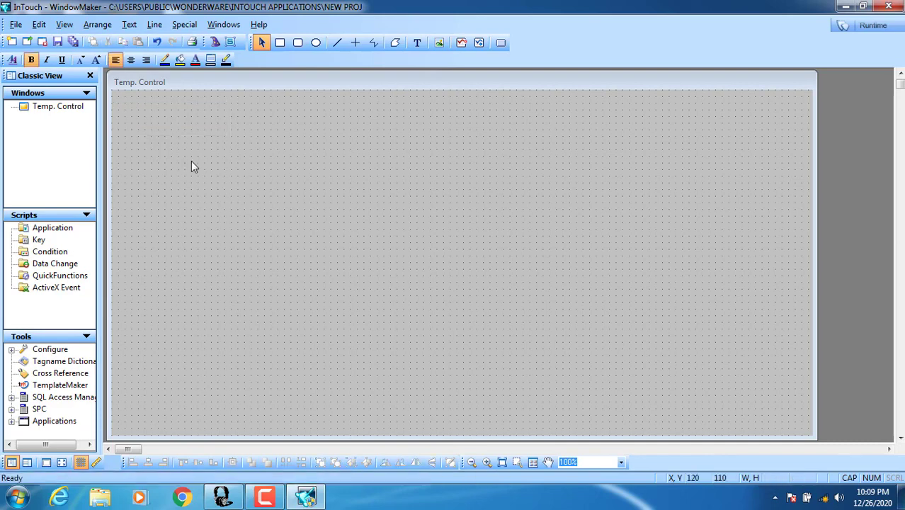
Place the intouh image from Local Disk (D:) in a new bitmap object about 160 by 90, and delete it
click(439, 43)
drag(117, 111, 223, 169)
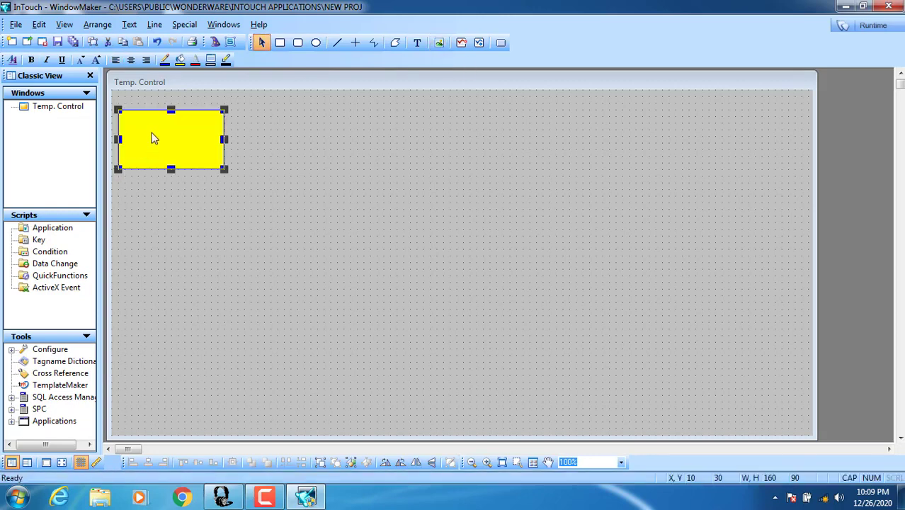
right_click(152, 133)
click(183, 283)
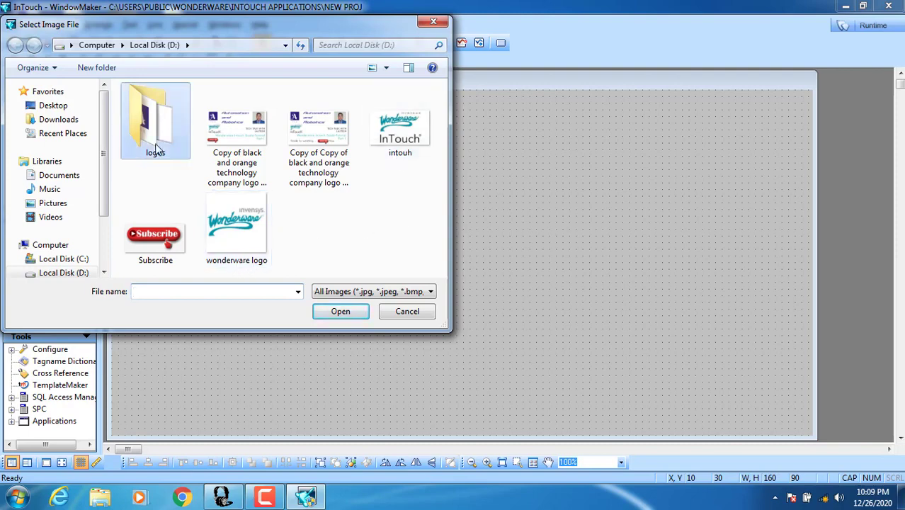
double_click(155, 117)
click(15, 44)
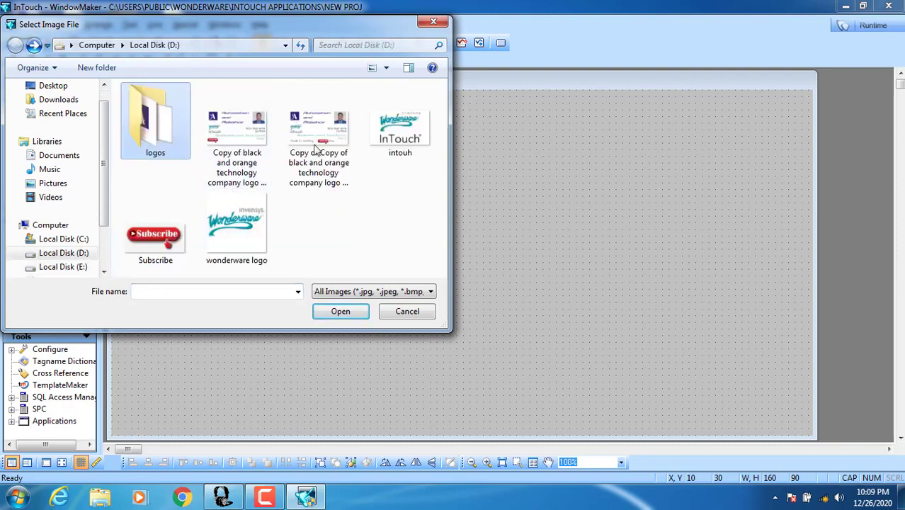
click(401, 142)
double_click(401, 142)
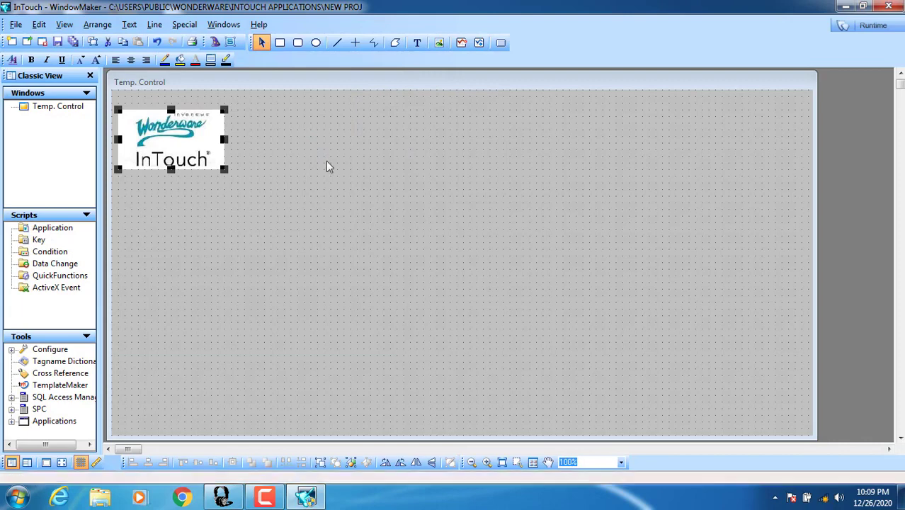
key(Delete)
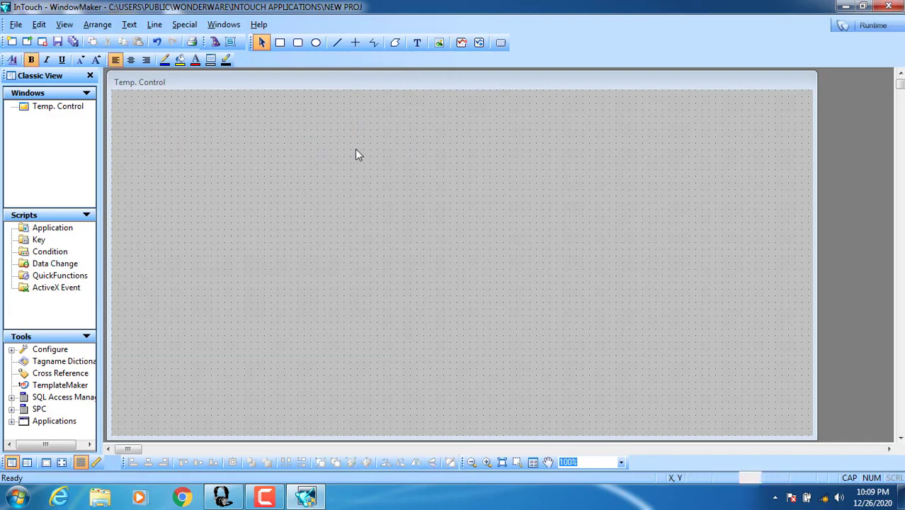
Draw a real-time trend about 760 by 310 across the upper part of the Temp. Control window, and delete it
click(461, 43)
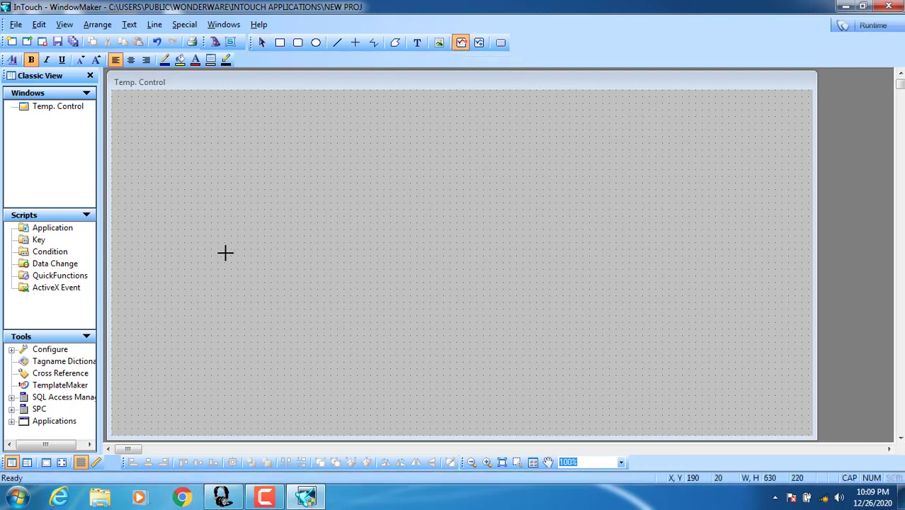
click(150, 306)
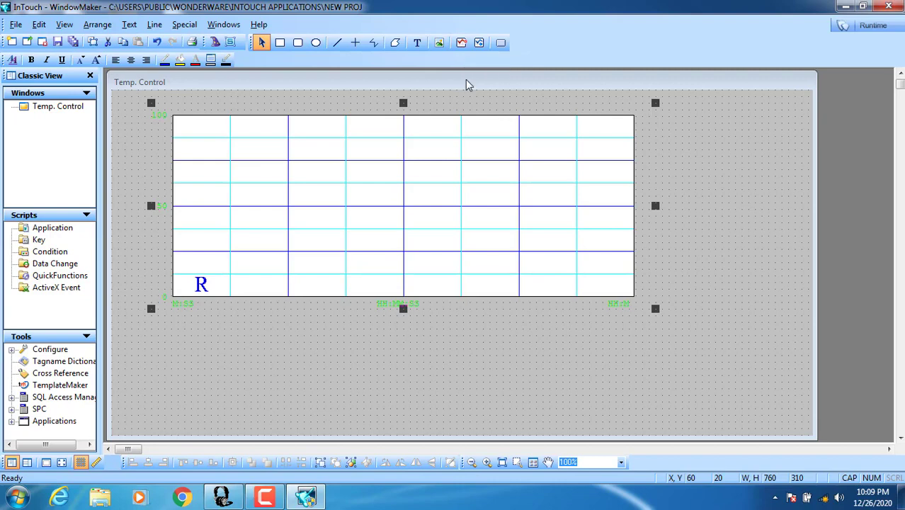
key(Delete)
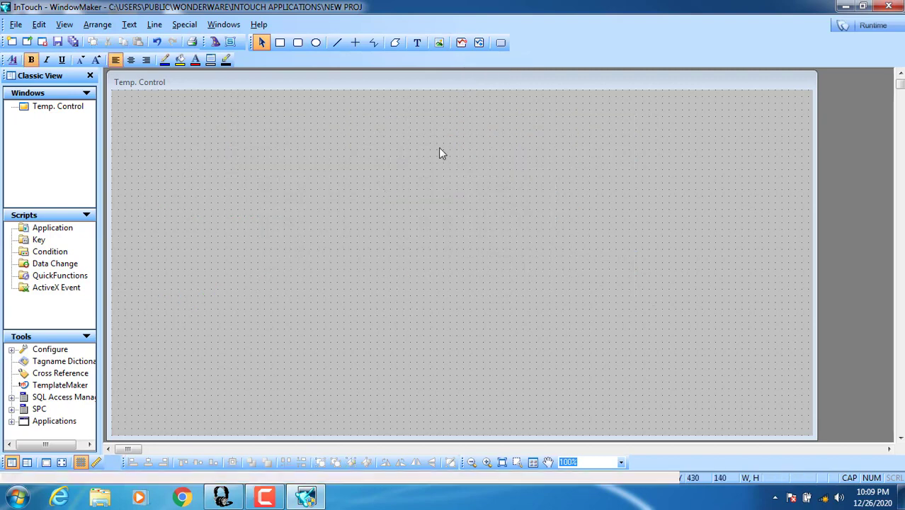
Draw a historical trend about 540 by 310 in the upper middle of the Temp. Control window, and delete it
click(477, 44)
mouse_move(569, 108)
mouse_down()
mouse_move(289, 254)
mouse_move(212, 315)
mouse_up()
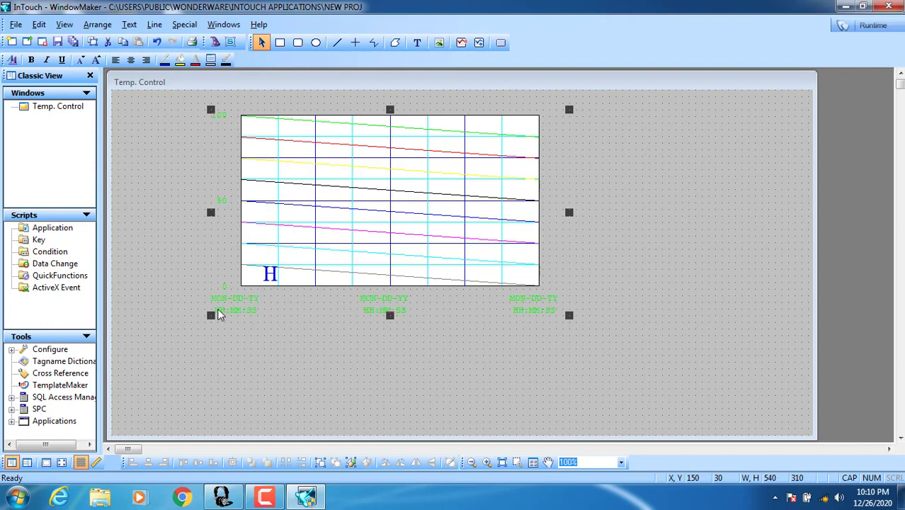
key(Delete)
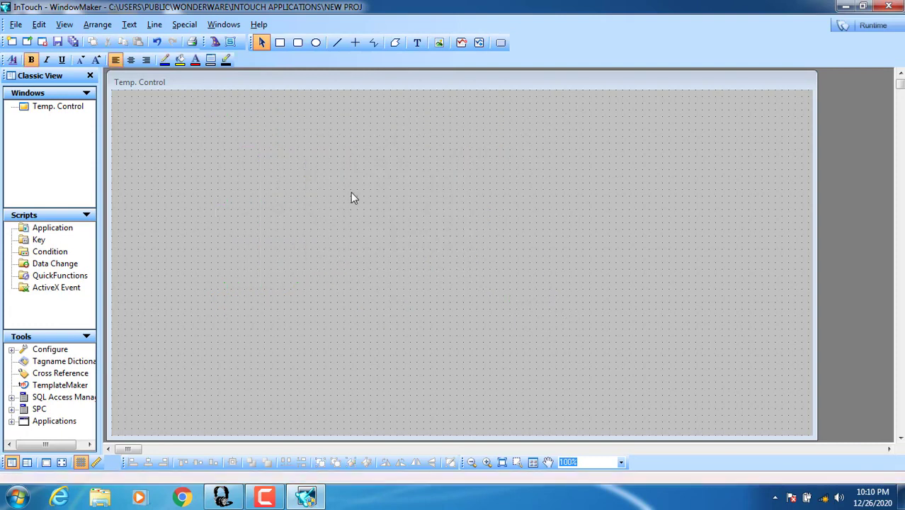
Draw a button about 200 by 110 in the upper-left corner of the Temp. Control window, and delete it
click(501, 43)
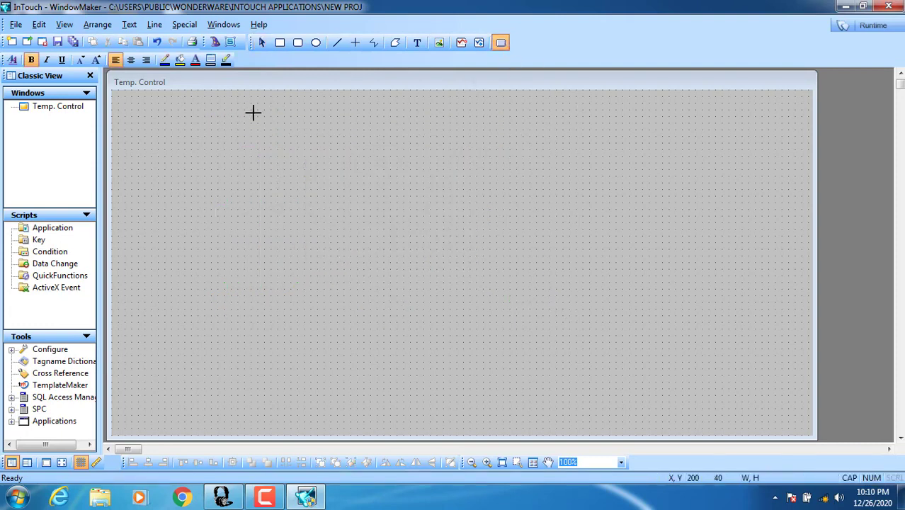
drag(257, 104, 125, 176)
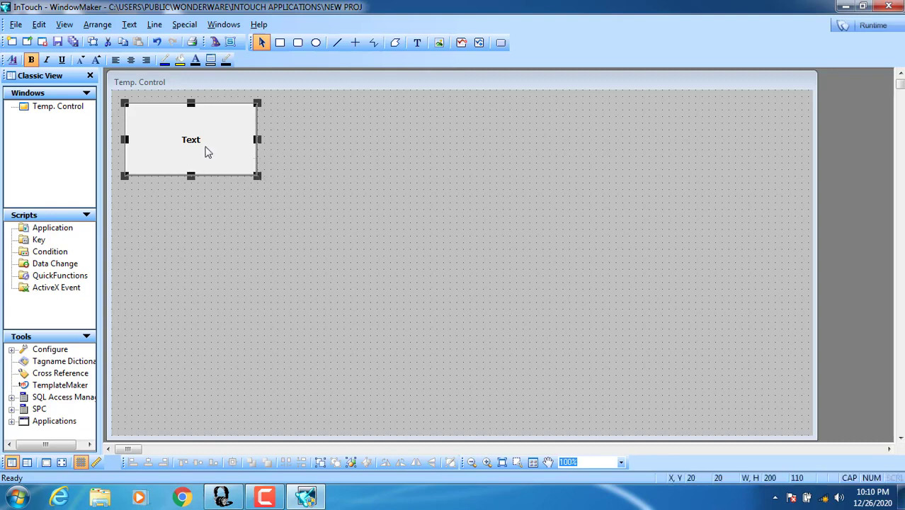
key(Delete)
Draw a button about 210 by 90 with its text substituted by BUTTON, and move it to about X 20, Y 10
click(501, 43)
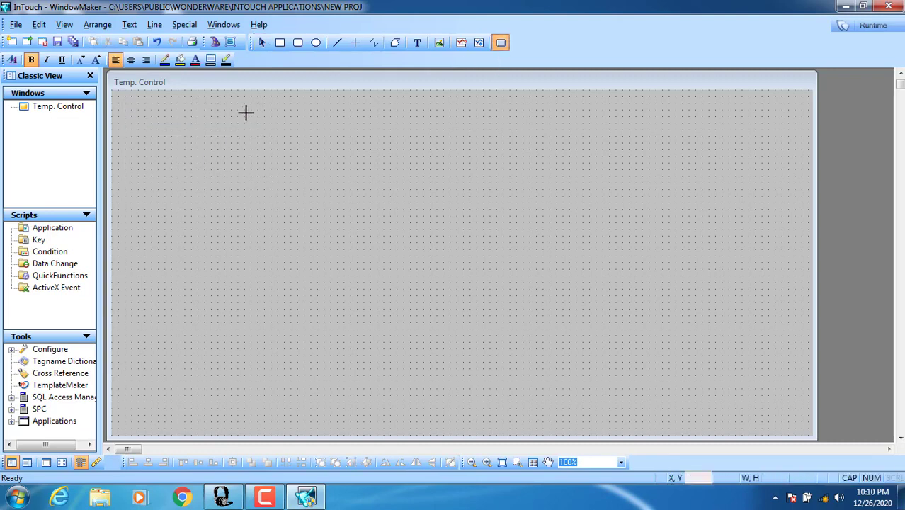
drag(247, 111, 113, 168)
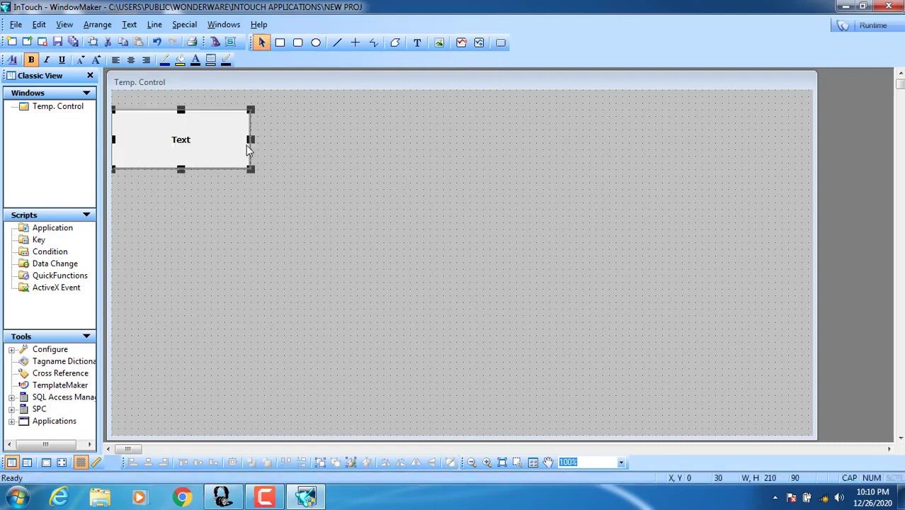
right_click(203, 143)
mouse_move(260, 296)
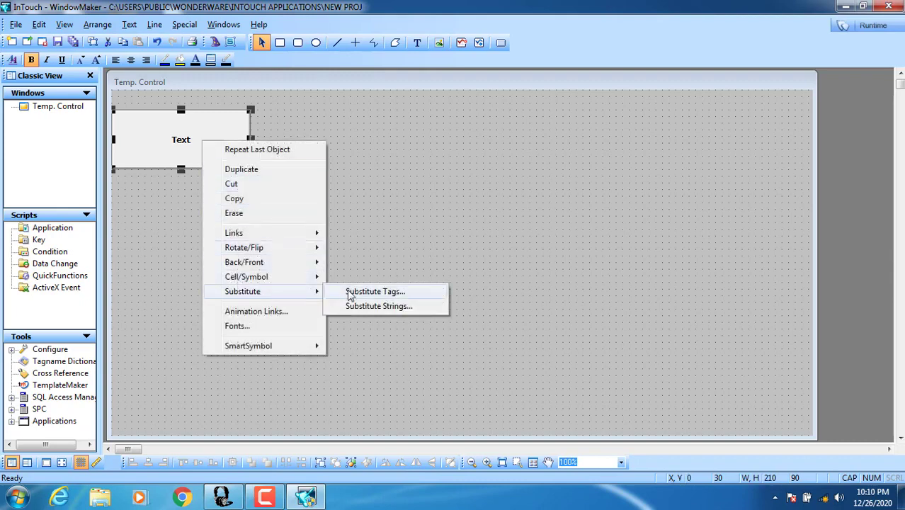
click(385, 307)
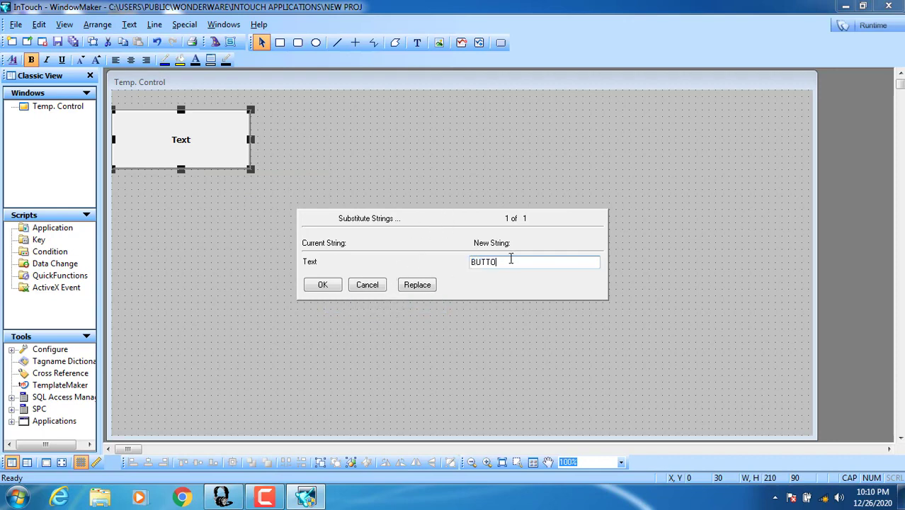
click(322, 286)
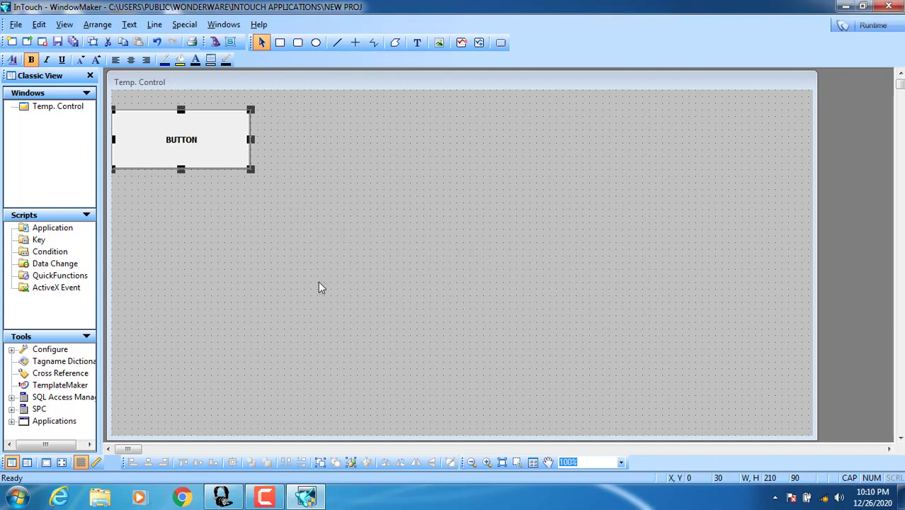
drag(160, 139, 175, 122)
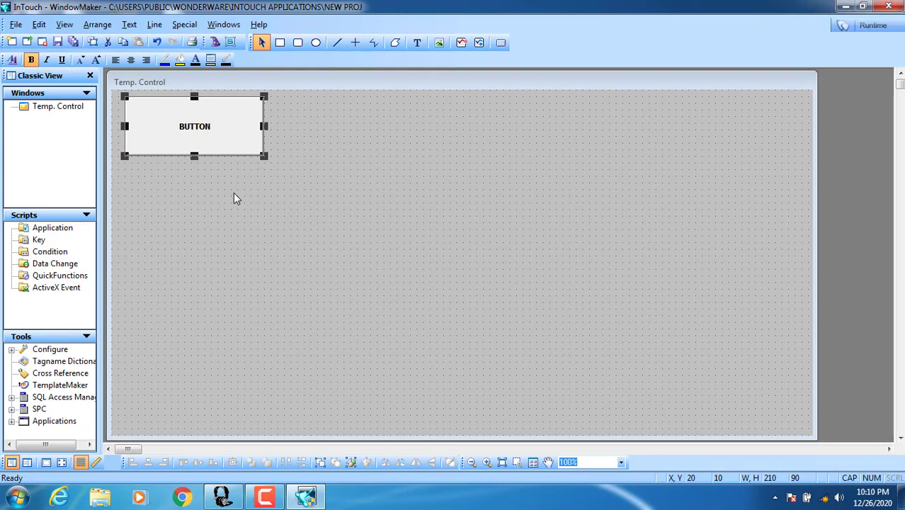
Reopen the button's string substitution and accept the text BUTTON, and delete the button
key(ctrl+l)
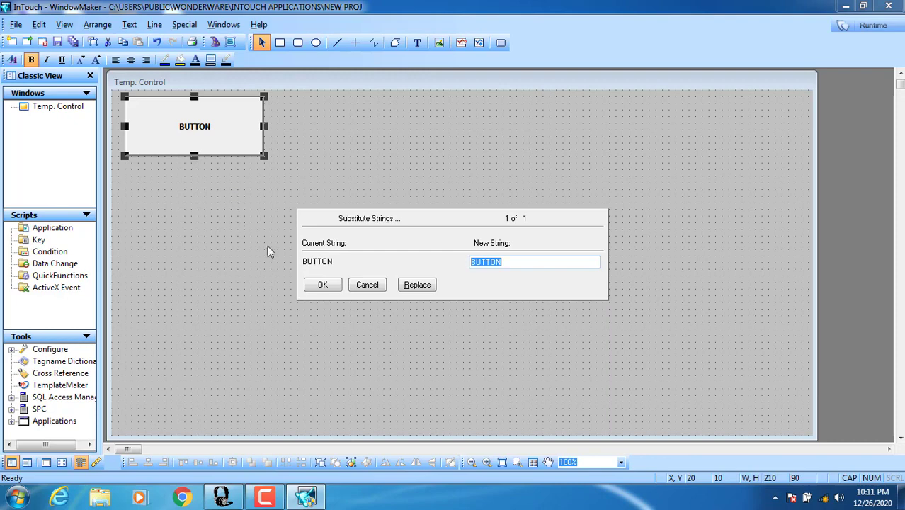
click(322, 286)
key(Delete)
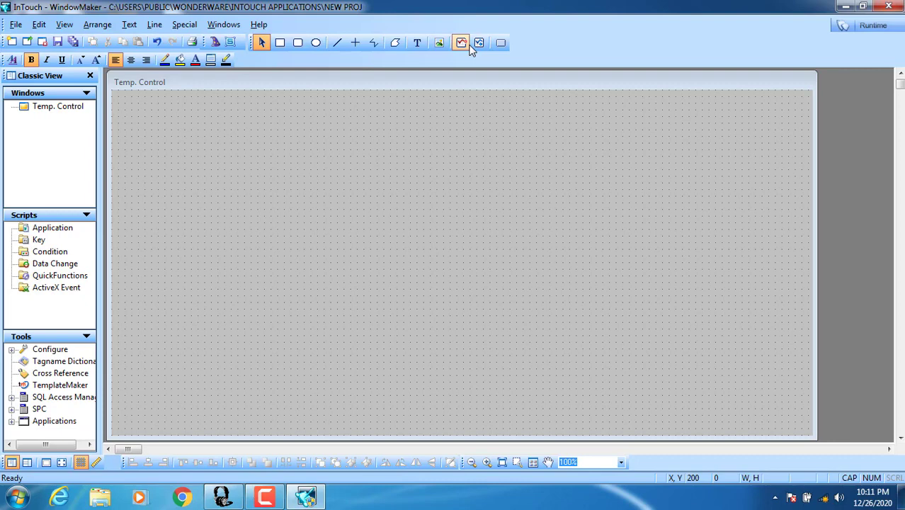
Insert the Dist. Alarm Display wizard from the Alarm Displays category near the Temp. Control window's upper edge
click(216, 45)
drag(297, 103, 291, 46)
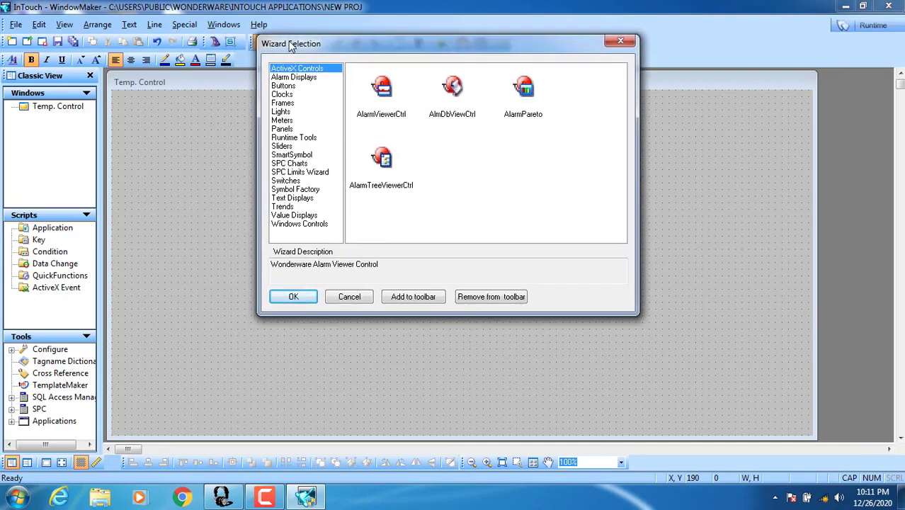
click(297, 78)
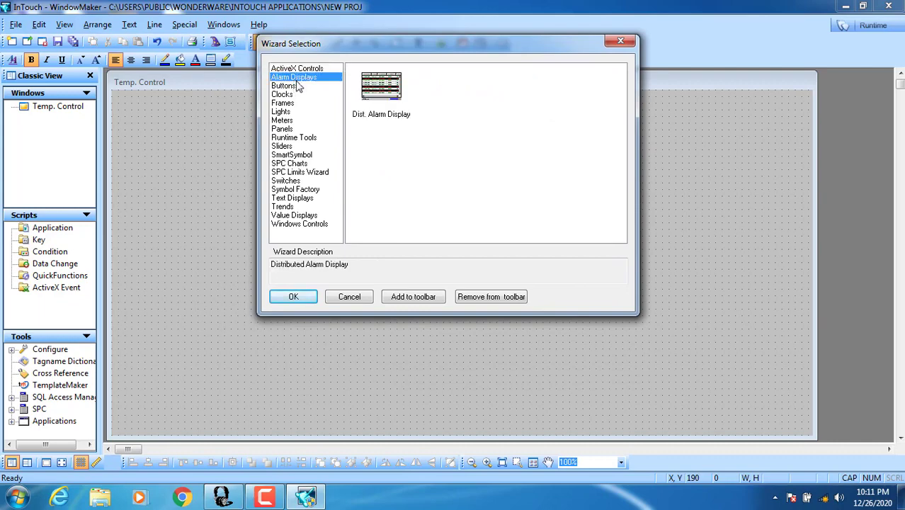
double_click(375, 97)
click(240, 121)
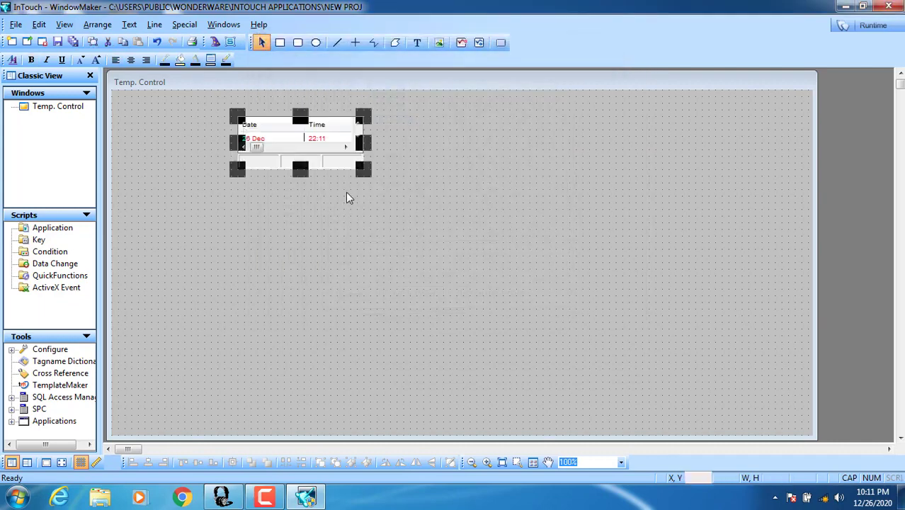
Widen the alarm display to about 1002 and extend it downward, and delete it
drag(365, 174, 796, 207)
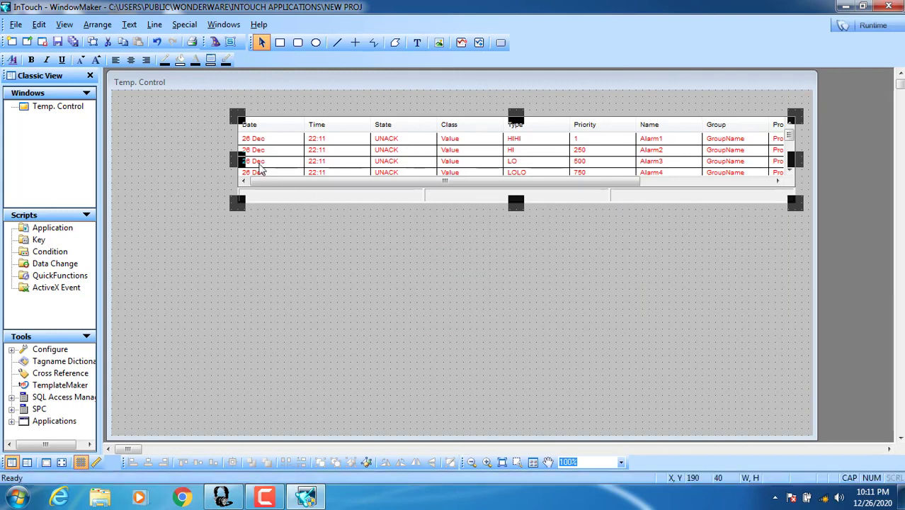
drag(235, 161, 132, 159)
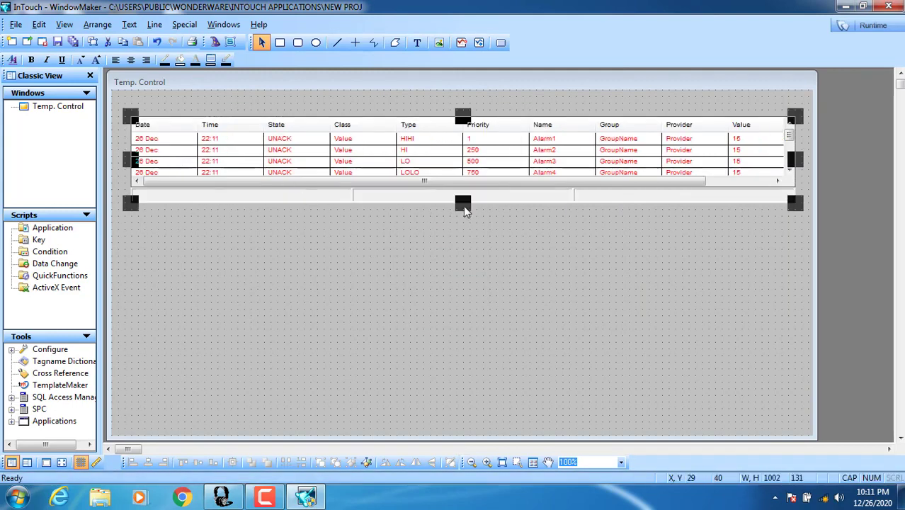
drag(463, 206, 462, 339)
drag(459, 285, 434, 267)
key(Delete)
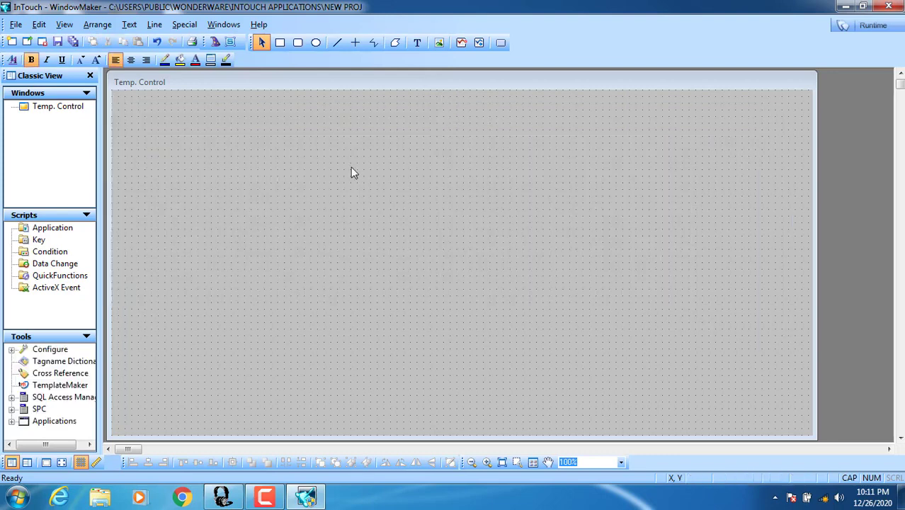
View the available wizard categories and ActiveX controls, and close the selection without inserting one
click(215, 43)
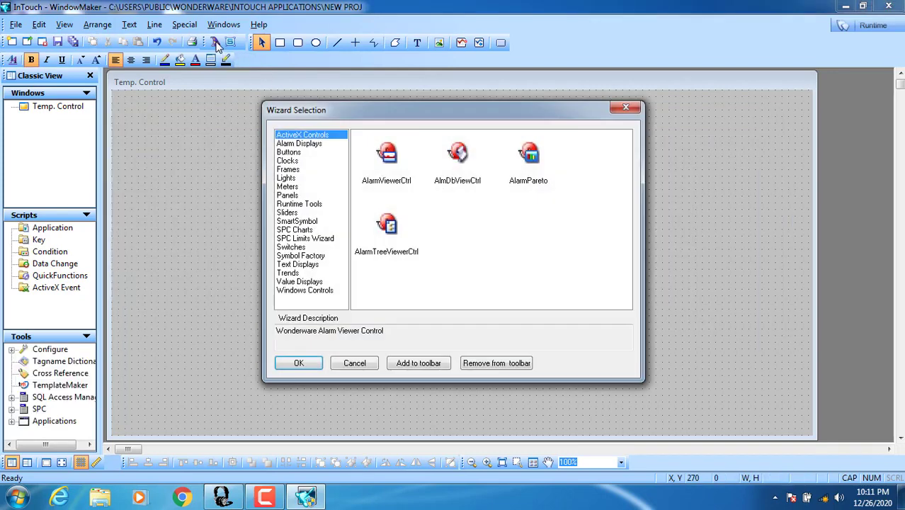
click(354, 362)
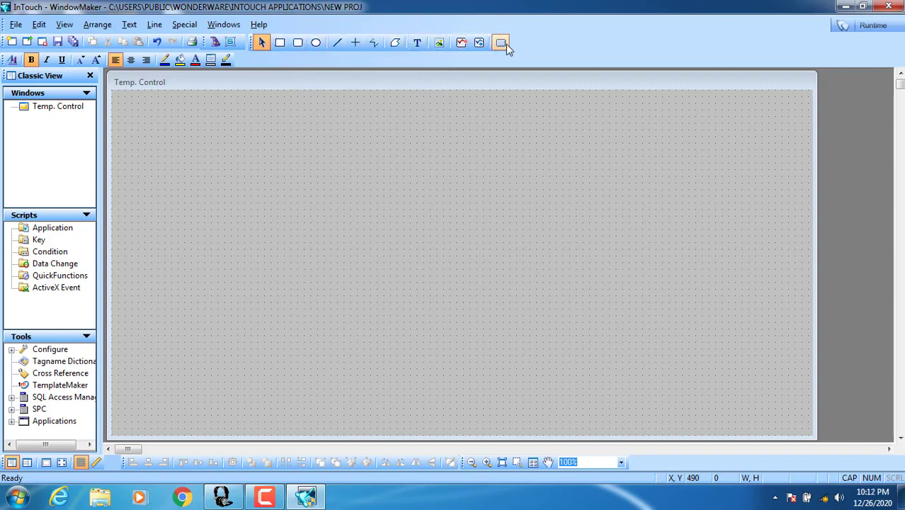
View the Alarm Displays and Buttons wizard categories, and close the selection without inserting one
click(216, 44)
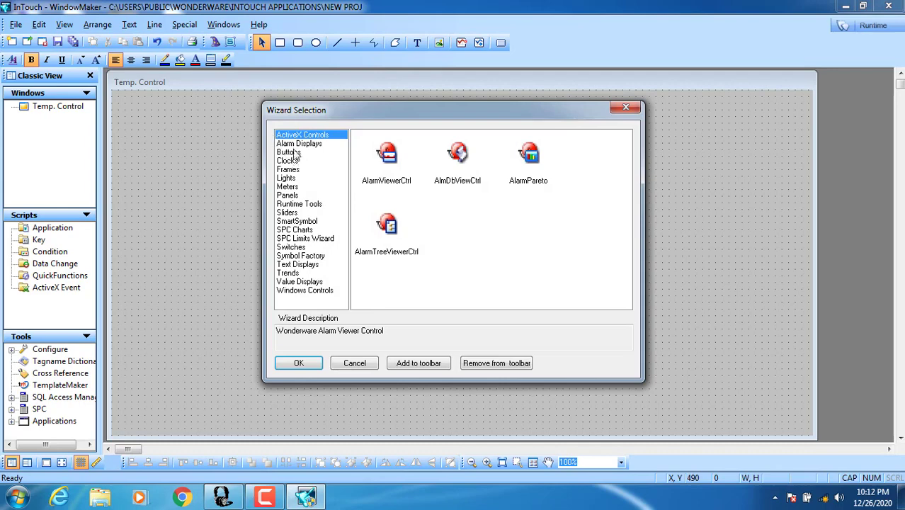
drag(291, 116, 254, 63)
click(262, 92)
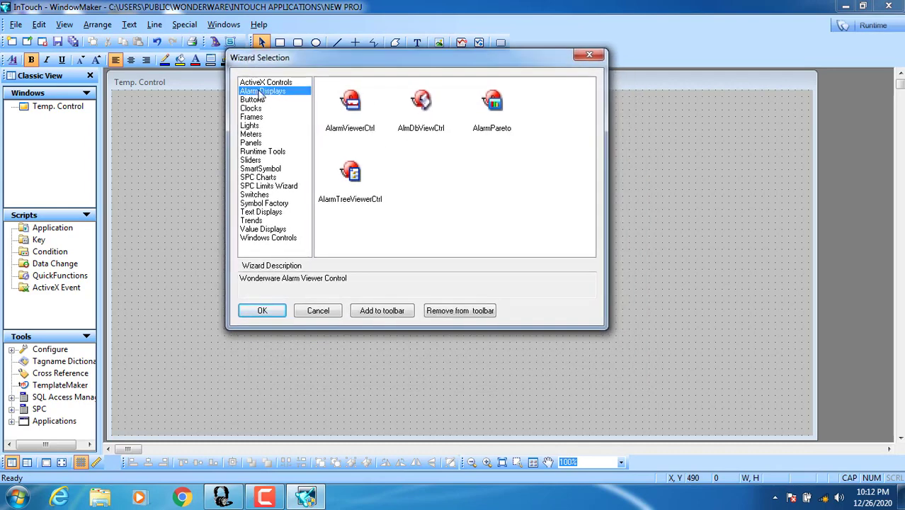
click(252, 100)
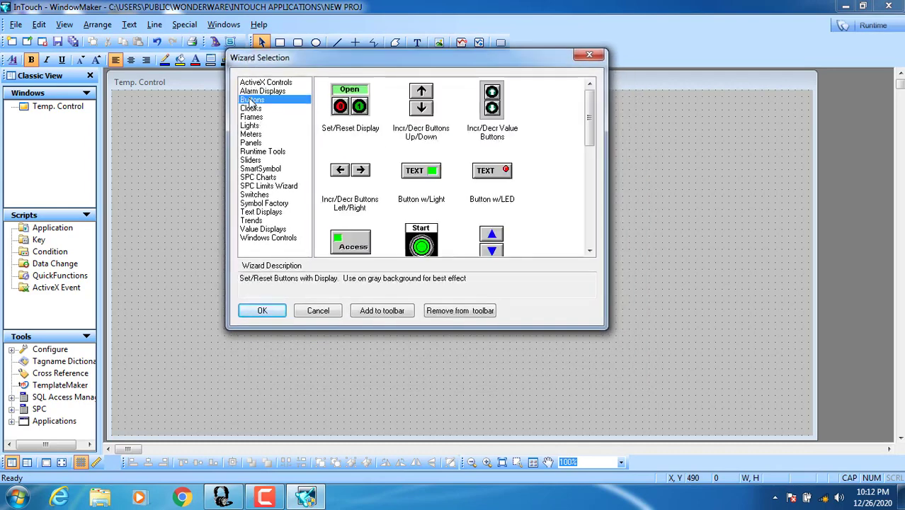
click(587, 56)
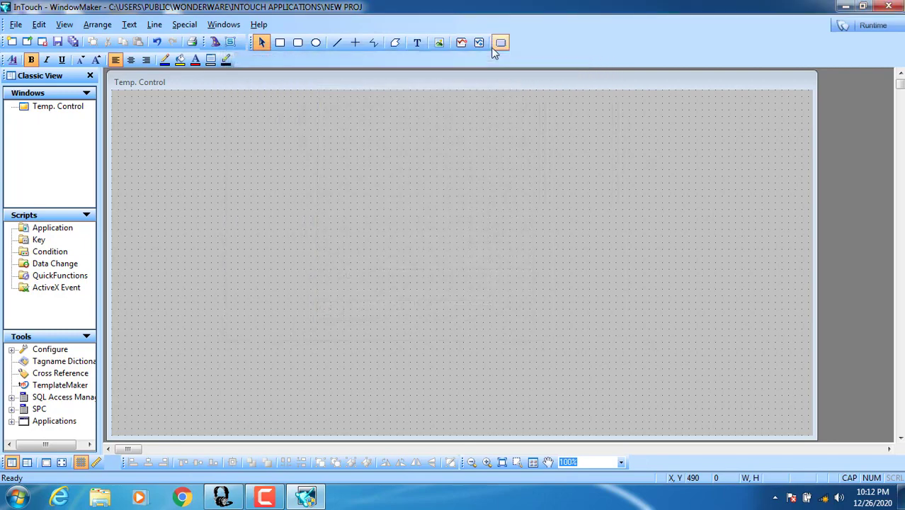
Draw a button about 160 by 80 near the Temp. Control window's upper edge, and add a Set/Reset Display wizard about 150 by 124 beside it
click(500, 41)
drag(316, 103, 210, 156)
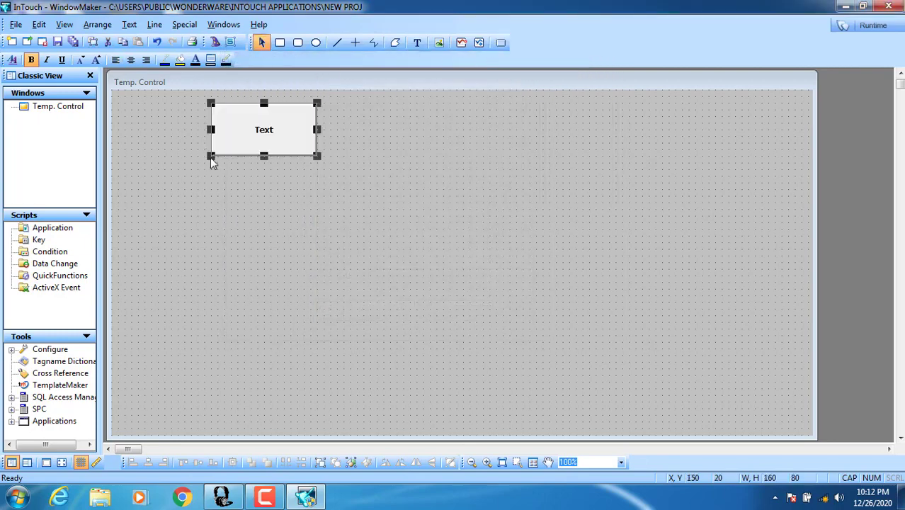
click(215, 42)
drag(307, 113, 372, 41)
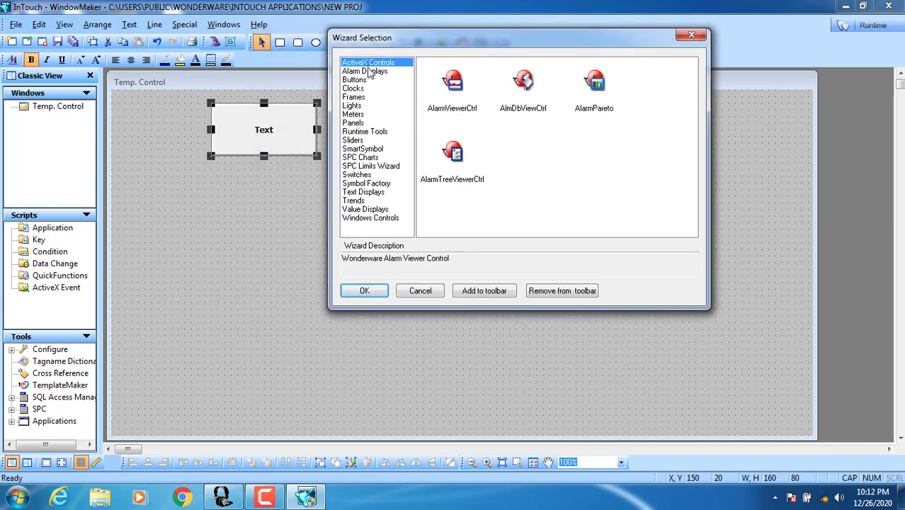
click(365, 81)
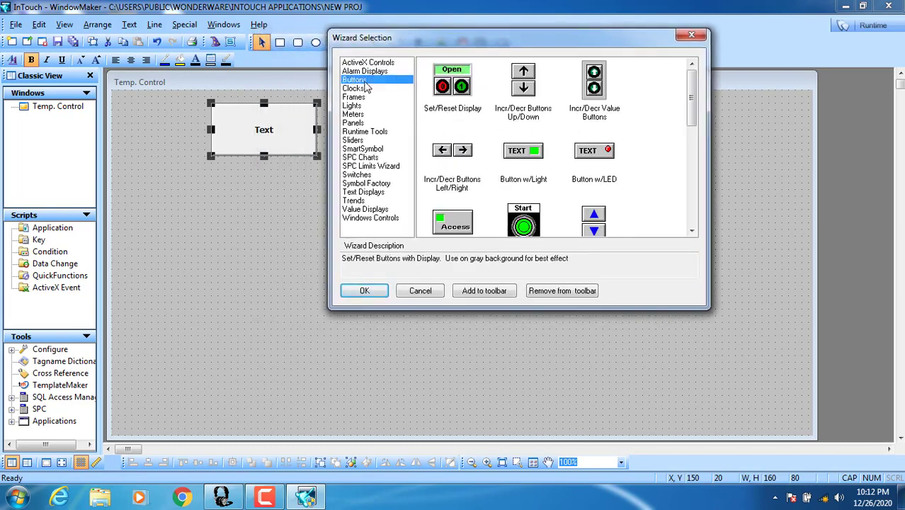
double_click(446, 99)
click(389, 110)
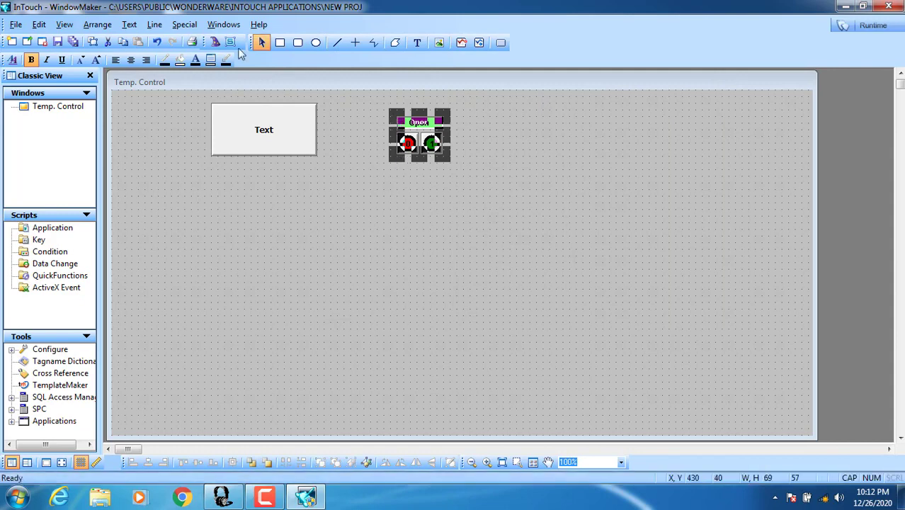
drag(455, 176, 508, 219)
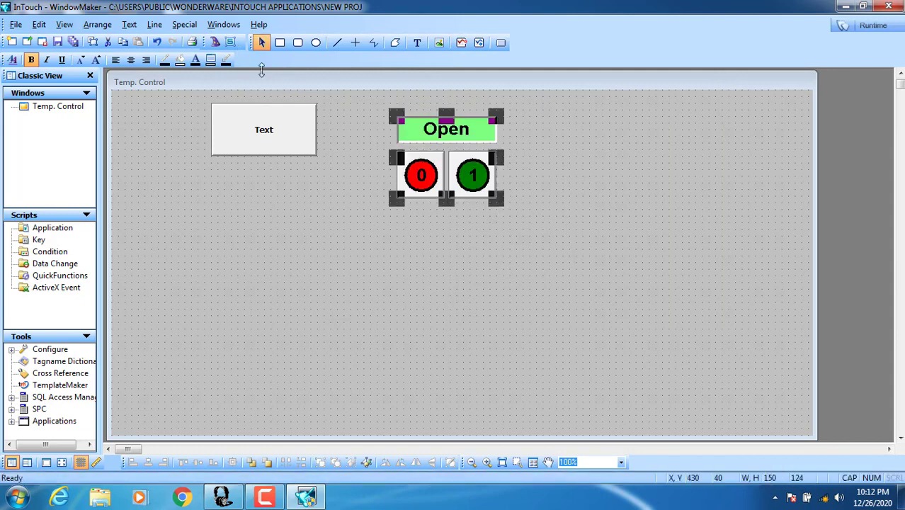
Insert the Round Panel Pushbutton wizard beside the Set/Reset display and enlarge it to about 120 by 120
click(217, 45)
click(297, 152)
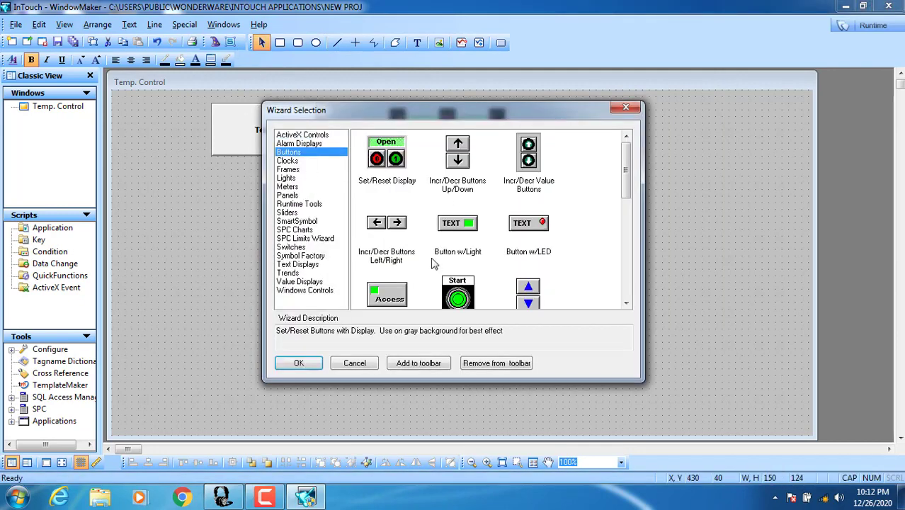
drag(635, 199, 624, 236)
click(466, 216)
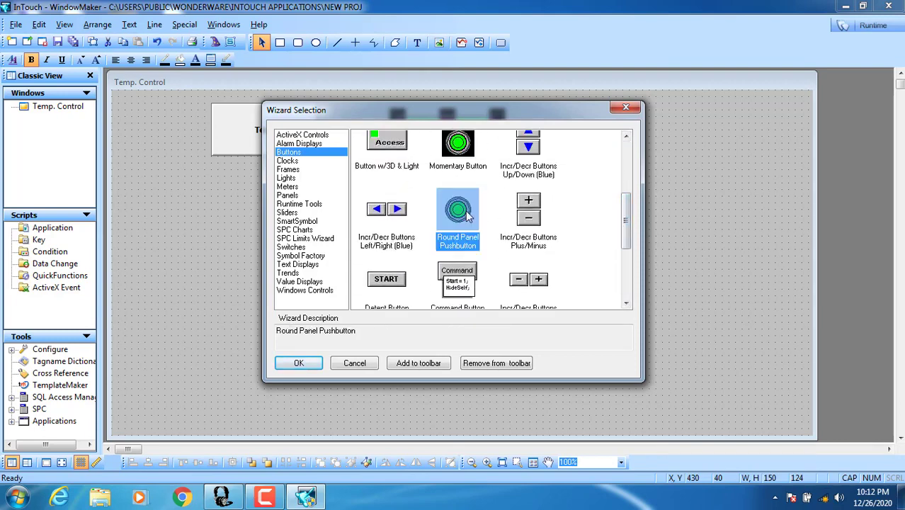
double_click(466, 215)
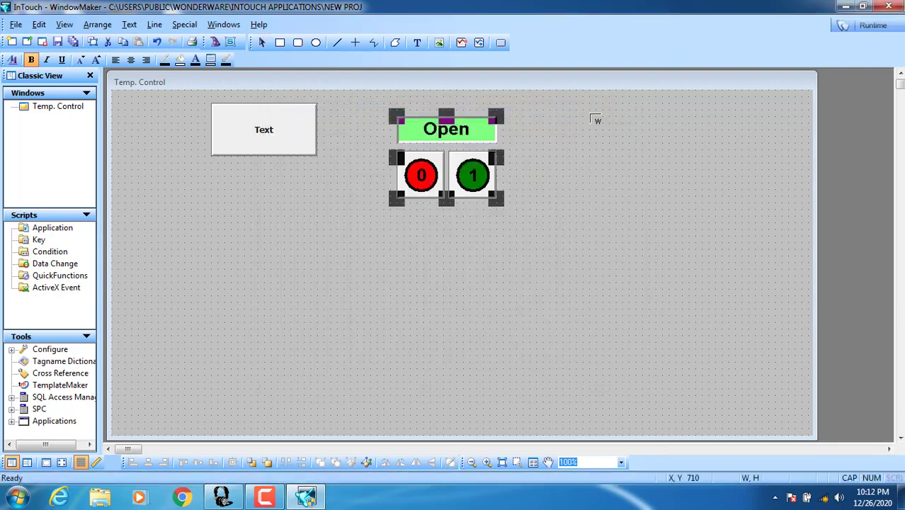
click(581, 108)
drag(615, 150, 670, 235)
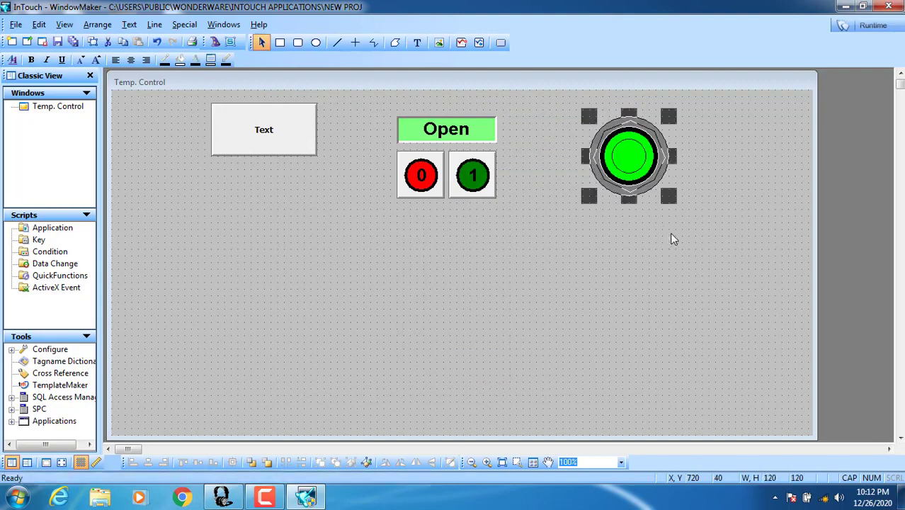
Insert the Analog Round Clock wizard in the Temp. Control window's upper right corner and enlarge it to about 140 by 140
click(216, 44)
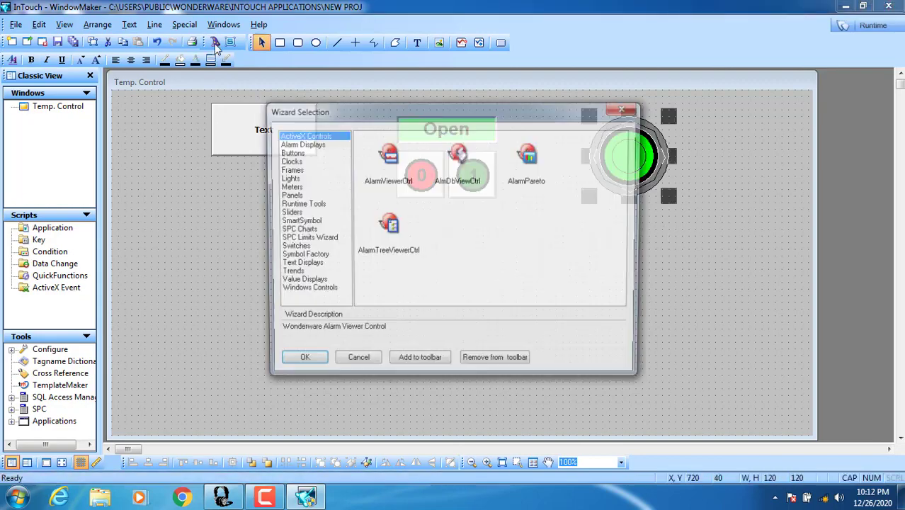
drag(304, 106, 301, 55)
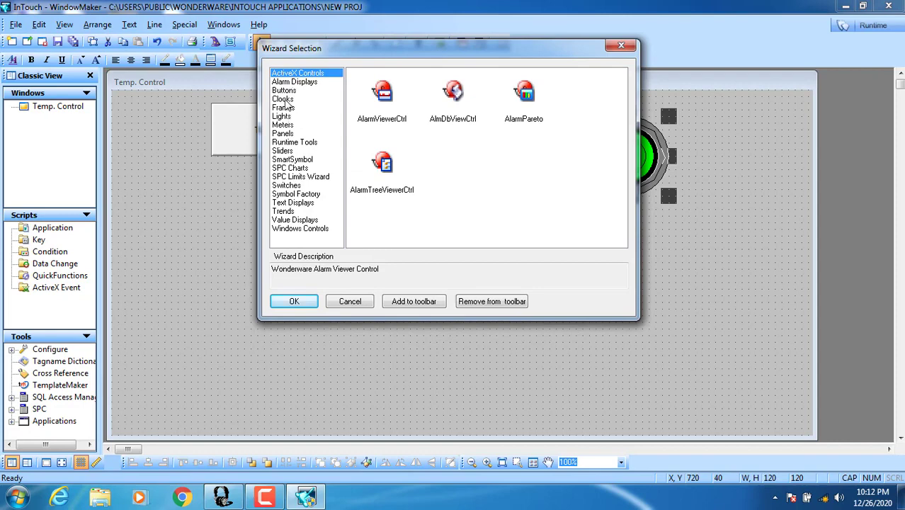
click(287, 99)
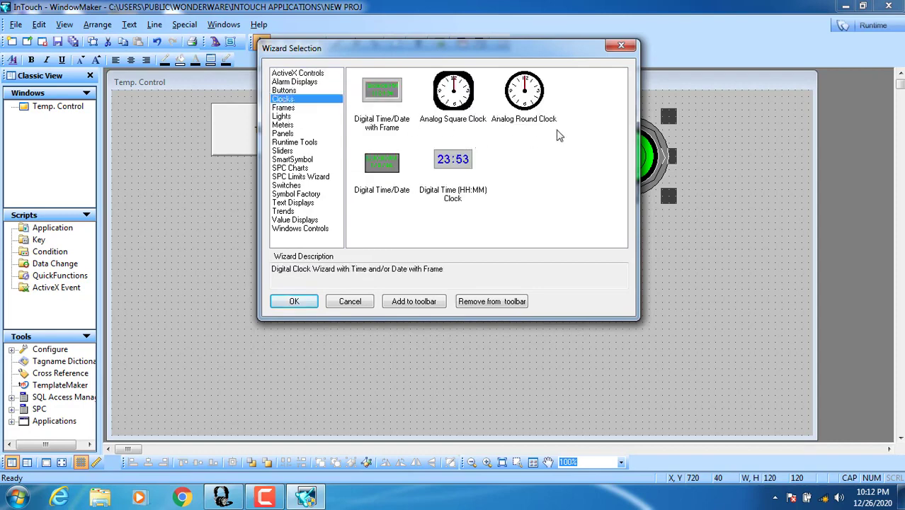
double_click(531, 96)
click(738, 103)
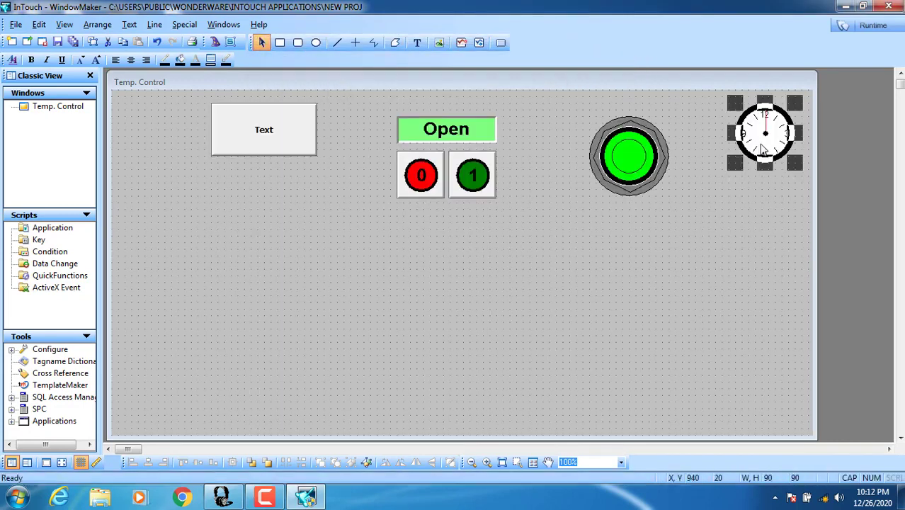
drag(767, 133, 727, 133)
mouse_move(756, 165)
mouse_down()
mouse_move(785, 216)
mouse_move(749, 177)
mouse_up()
Insert the Top-Hat Siren wizard from the Lights category, enlarge it to about 213 by 170, and place it below the round pushbutton
click(214, 42)
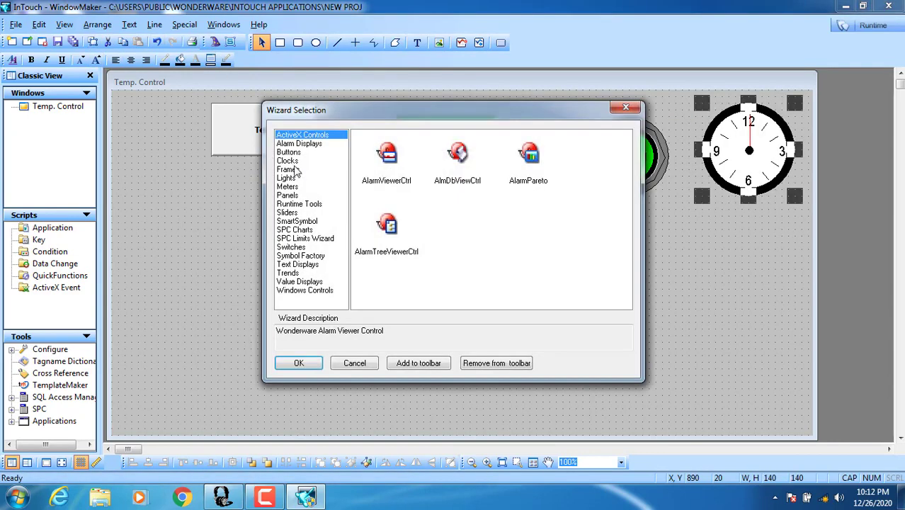
click(292, 170)
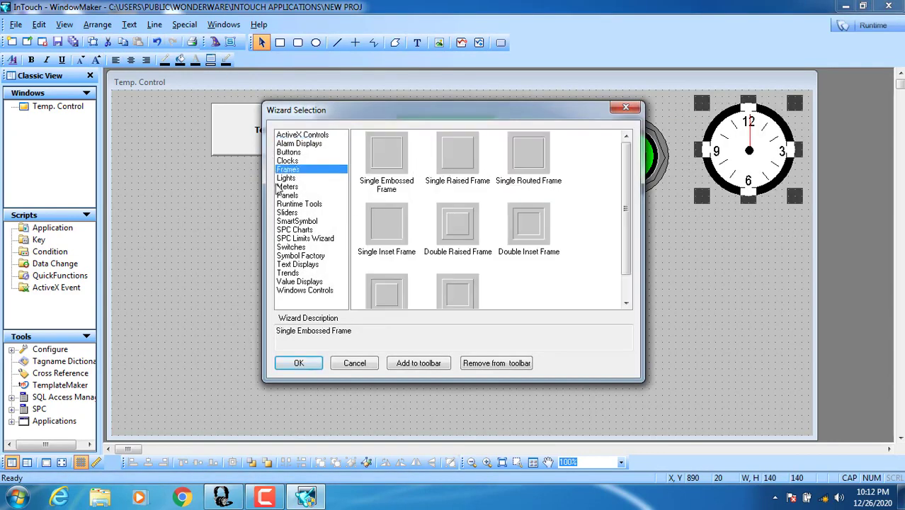
click(286, 178)
click(386, 233)
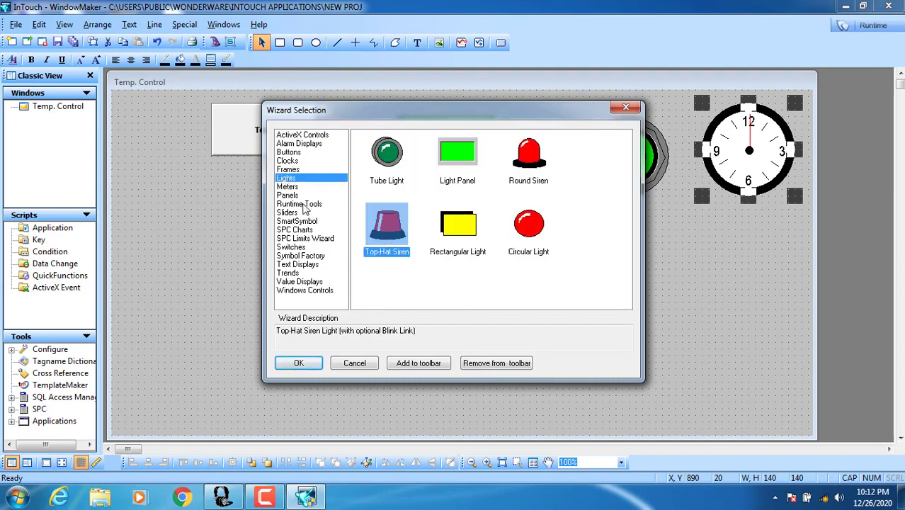
double_click(375, 234)
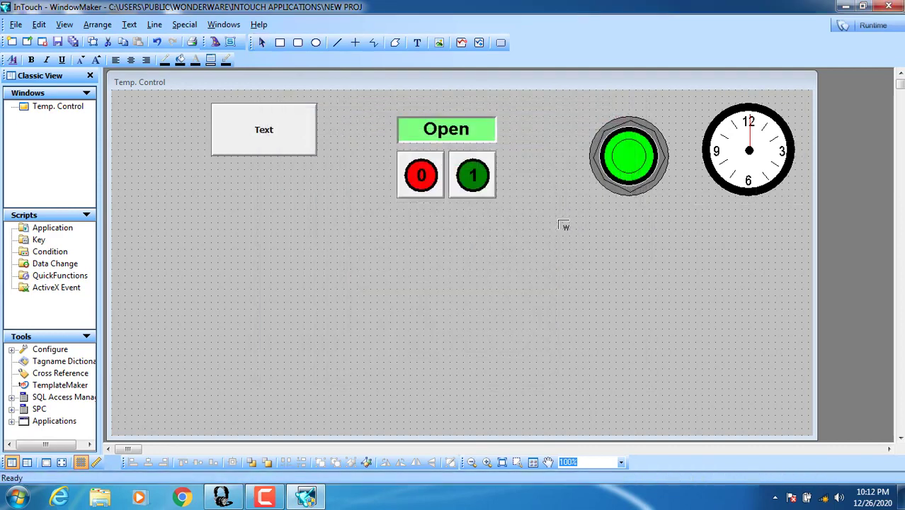
drag(555, 222, 677, 333)
drag(593, 276, 601, 263)
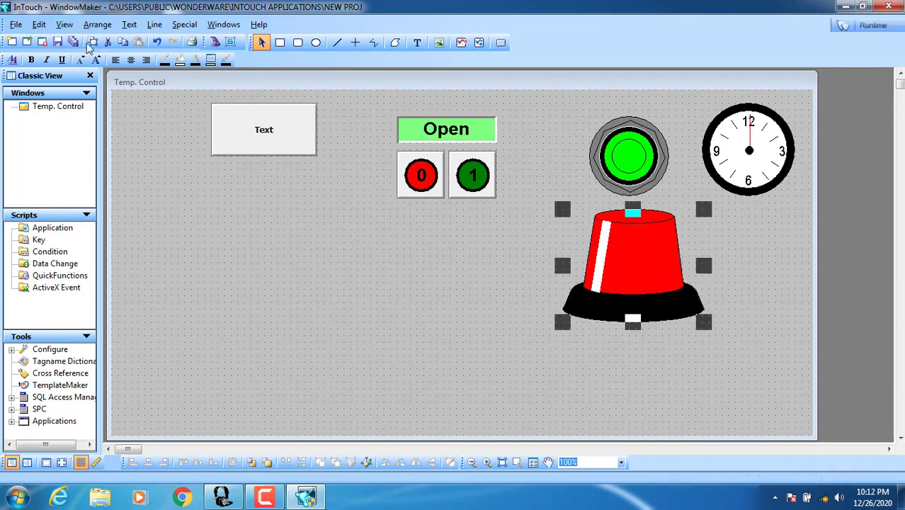
Insert a second, smaller Top-Hat Siren wizard about 89 by 71 just below the Text button
click(216, 43)
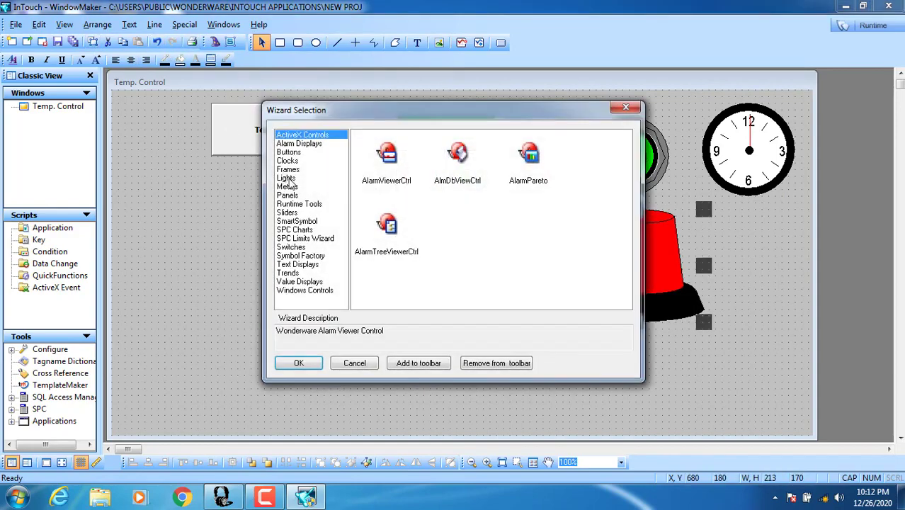
click(290, 186)
click(294, 179)
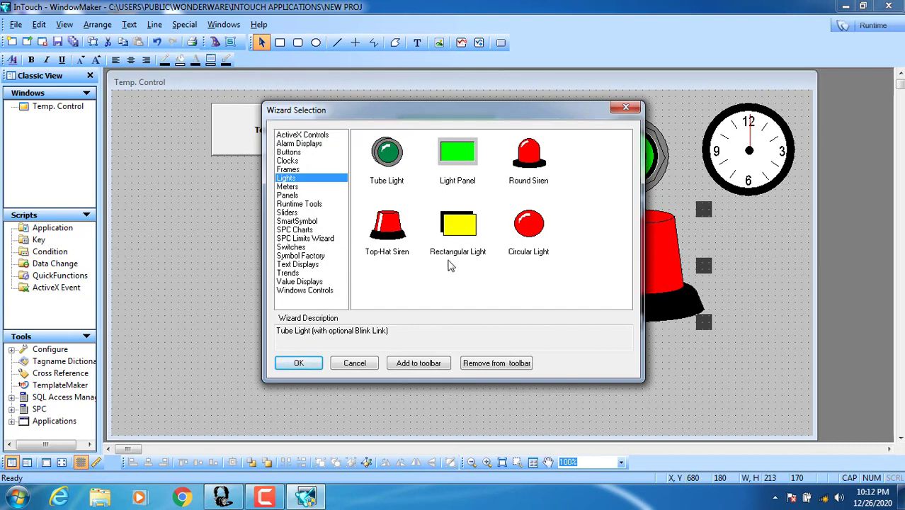
click(392, 236)
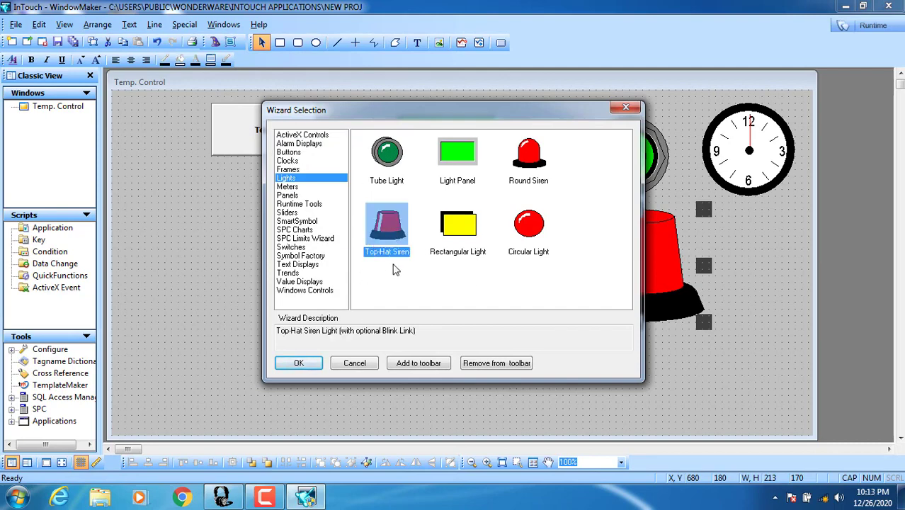
click(301, 363)
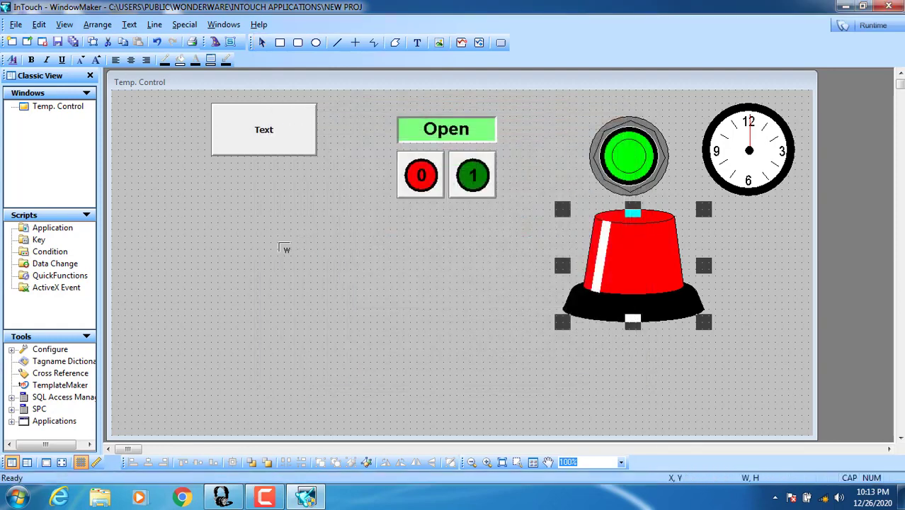
click(289, 205)
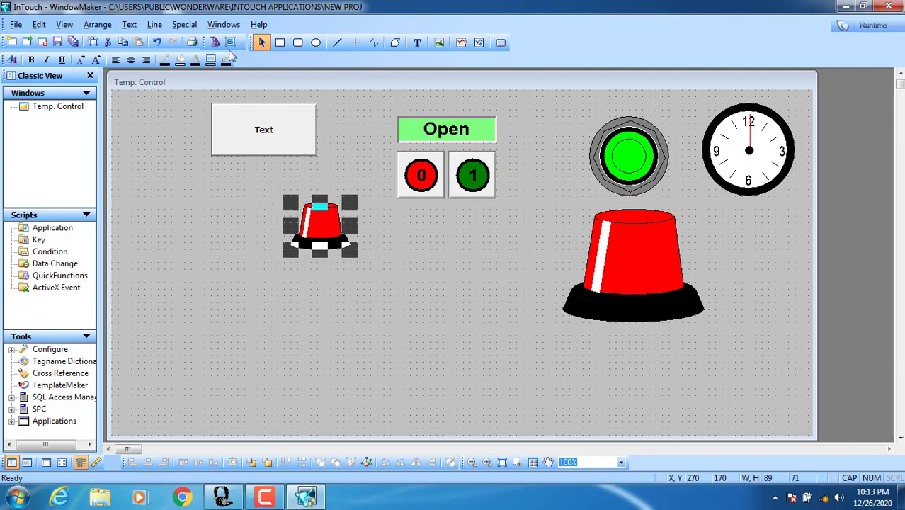
Insert the round dial meter wizard from the Meters category to the left of the small siren
click(216, 43)
click(287, 186)
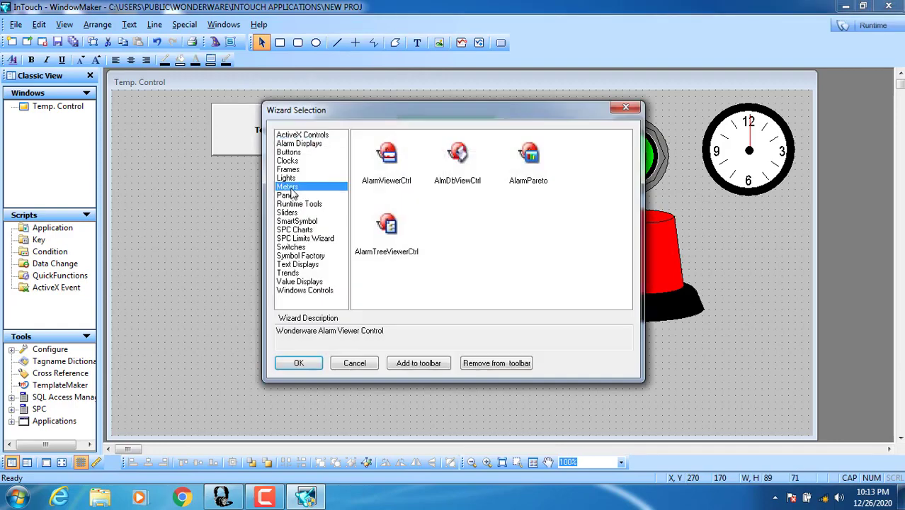
double_click(386, 164)
click(126, 199)
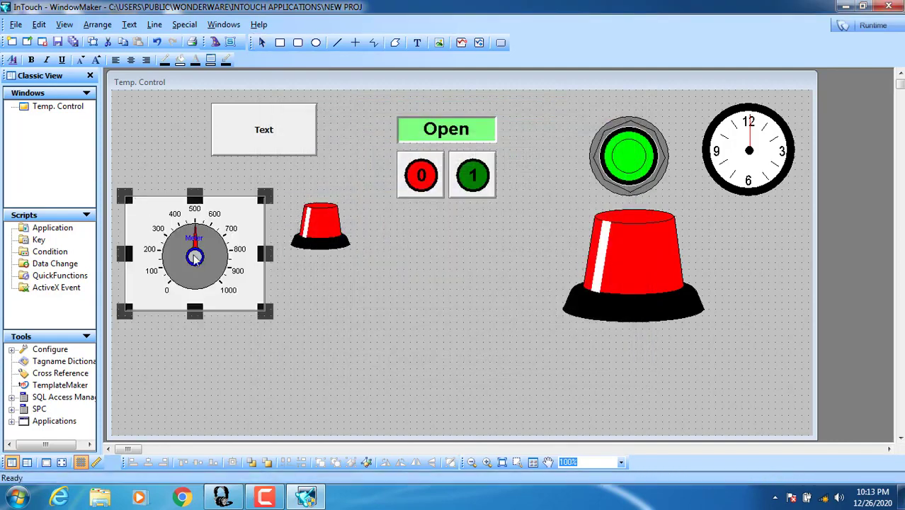
Insert the bar-style meter wizard from the Meters category below the Set/Reset display and enlarge it to about 314 by 226
click(216, 43)
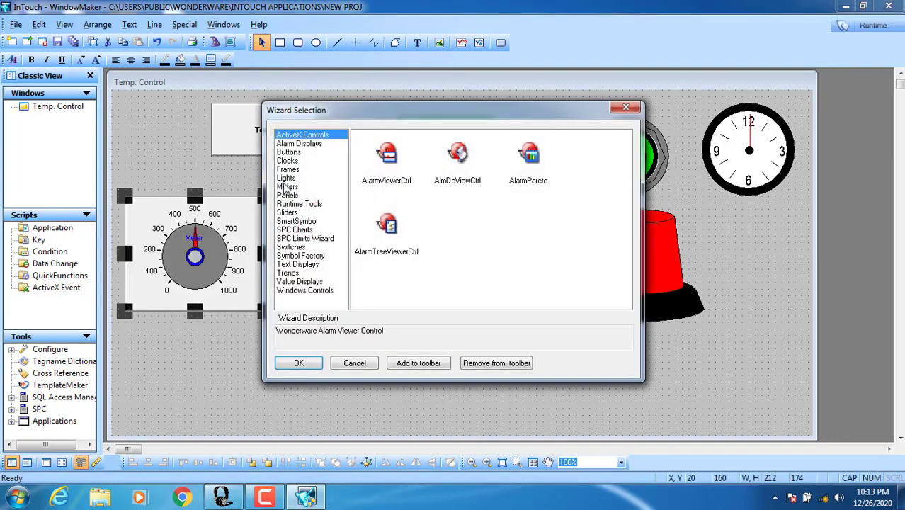
click(288, 186)
double_click(534, 162)
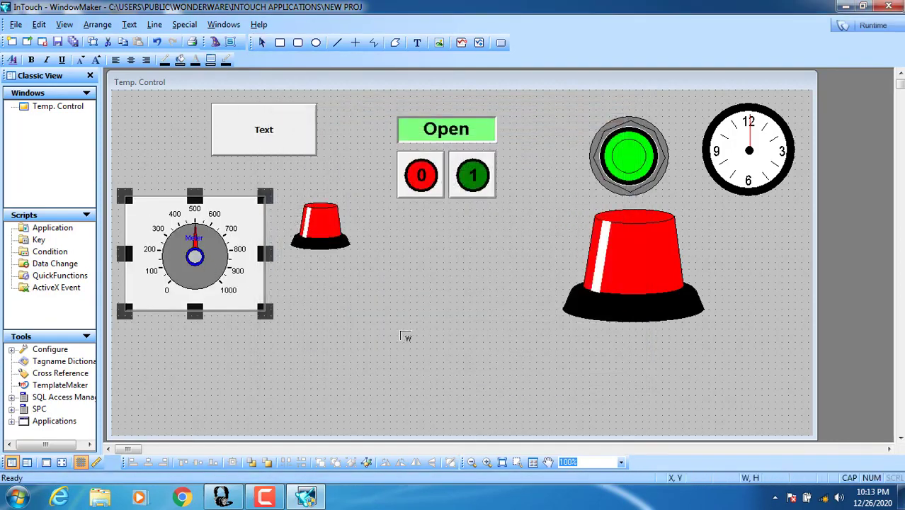
click(443, 244)
click(332, 346)
drag(333, 346, 302, 391)
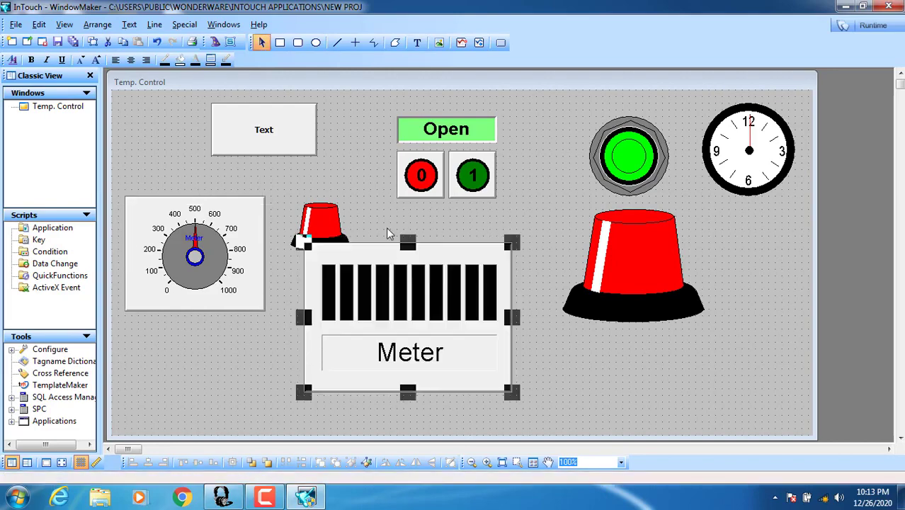
Insert the Vertical Slider wizard from the Sliders category below the clock
click(216, 43)
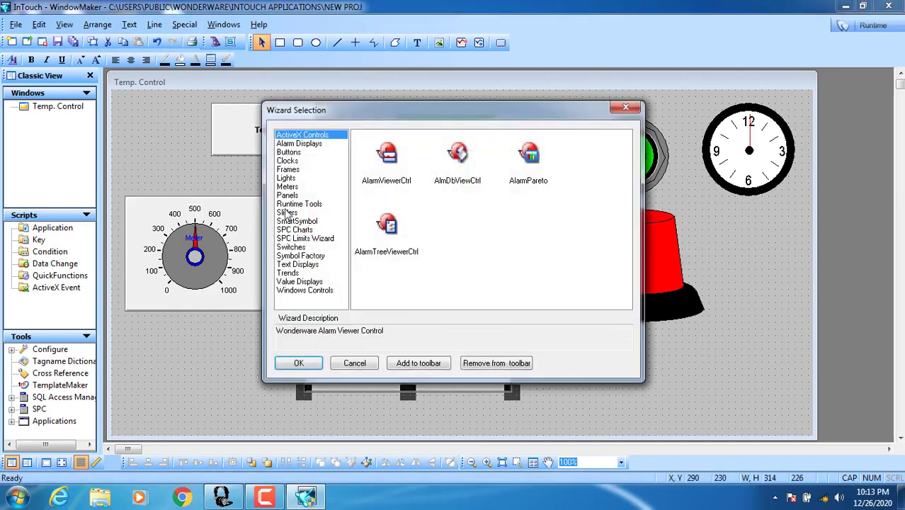
click(292, 197)
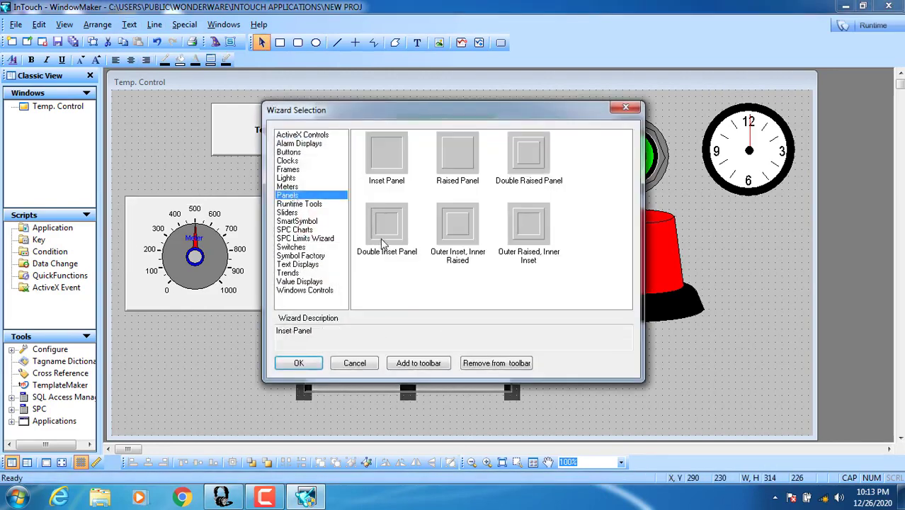
click(295, 204)
click(300, 213)
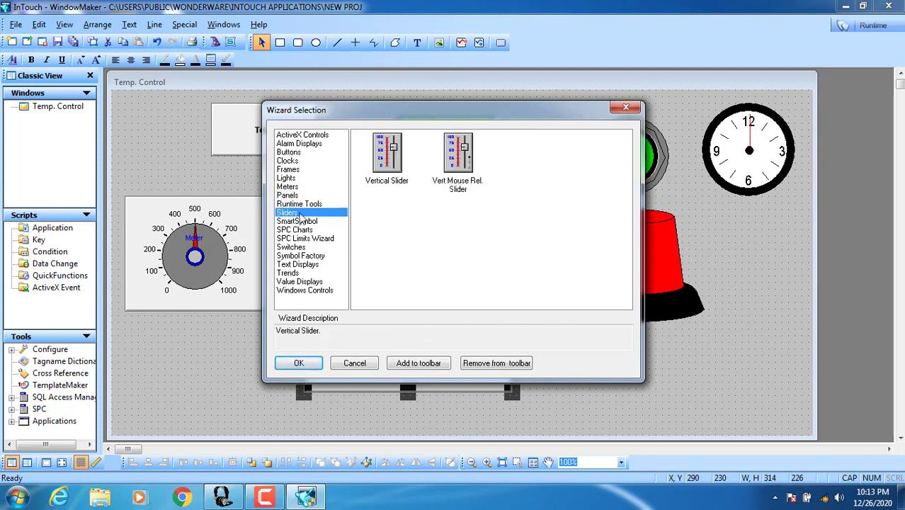
double_click(383, 177)
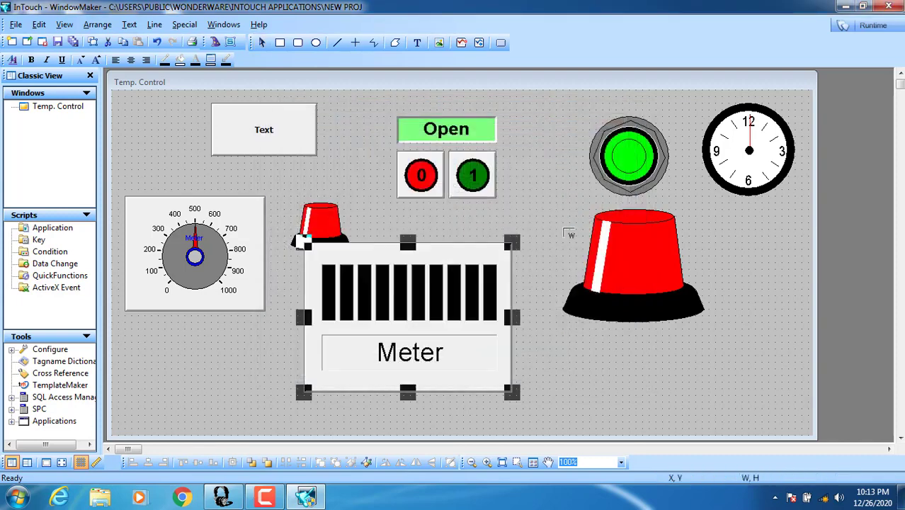
click(722, 225)
Shift the large siren next to the bar meter and enlarge the vertical slider under the clock to about 160 by 276
drag(685, 263, 598, 243)
drag(740, 266, 673, 252)
click(748, 373)
drag(746, 367, 767, 397)
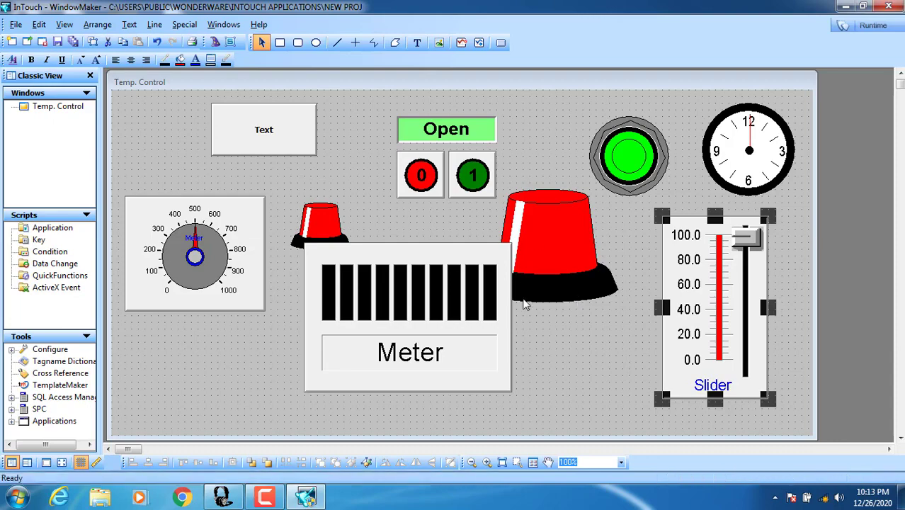
Insert the Knob Switch wizard from the Switches category below the round dial meter and enlarge it to about 180 by 184
click(214, 42)
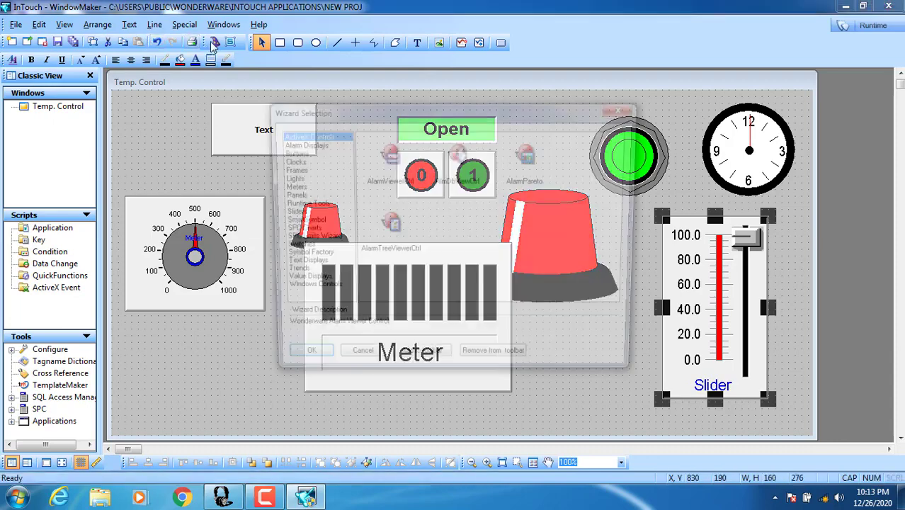
click(291, 222)
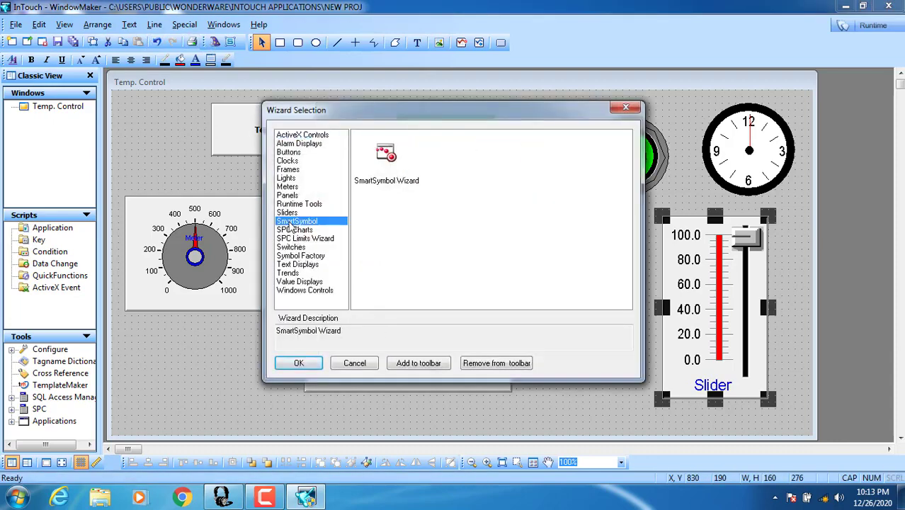
click(290, 231)
click(290, 239)
click(292, 247)
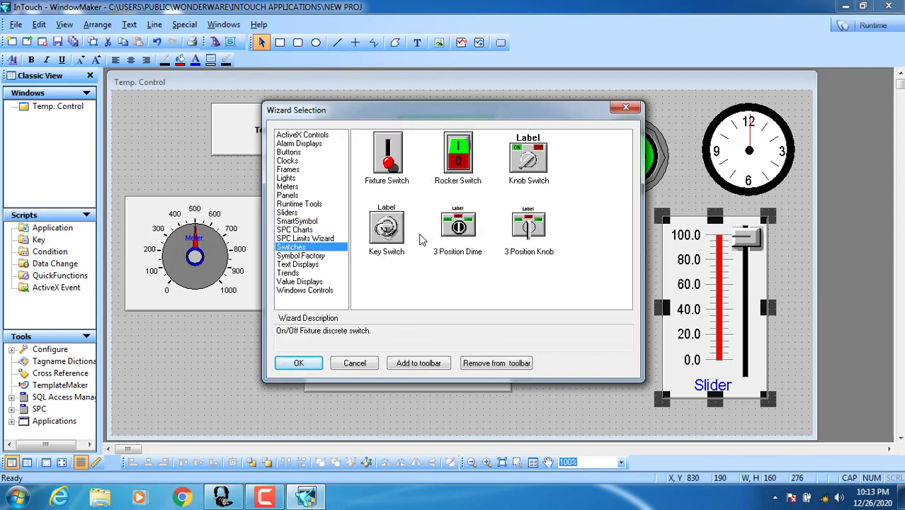
click(518, 167)
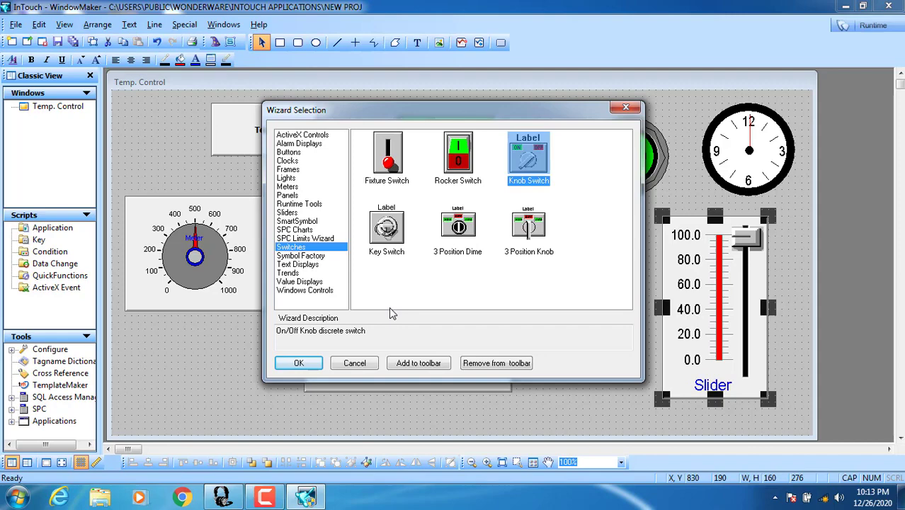
click(299, 364)
click(167, 343)
drag(186, 367, 225, 395)
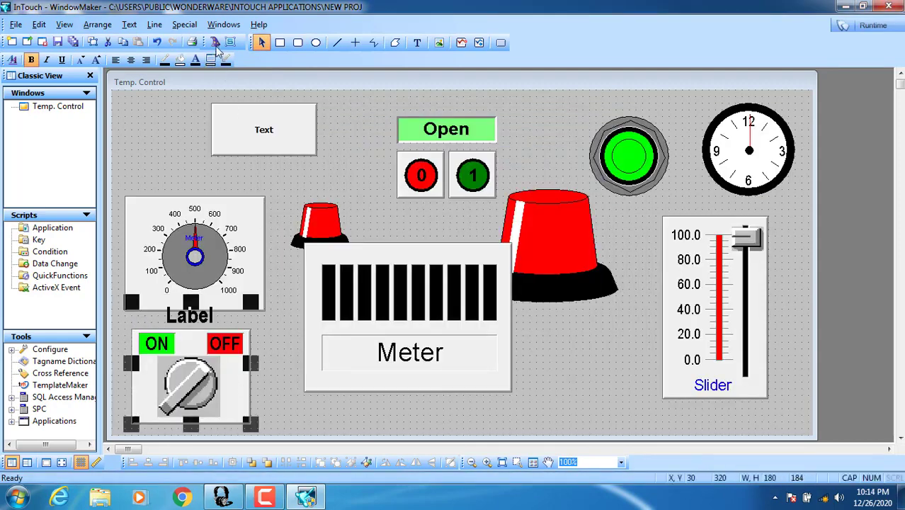
Place a Symbol Factory wizard in the free area between the bar meter and the slider
click(215, 42)
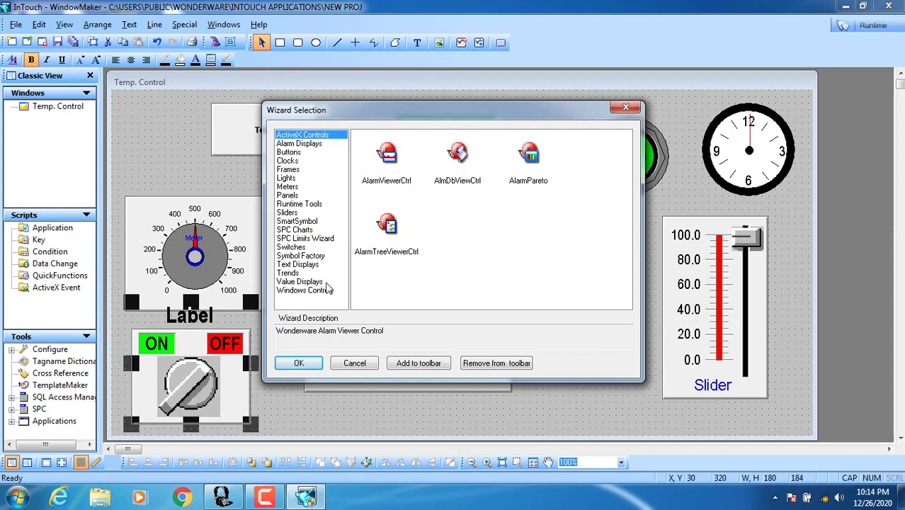
click(298, 256)
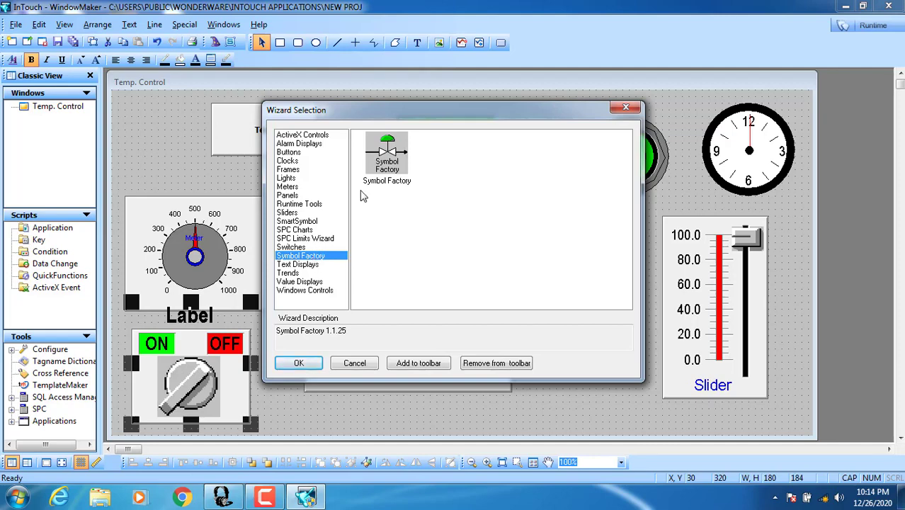
click(387, 152)
click(299, 363)
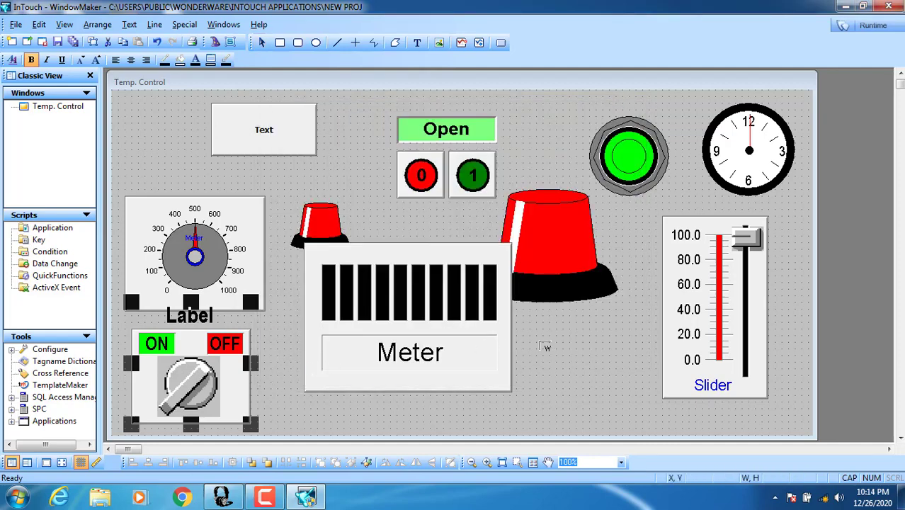
click(579, 327)
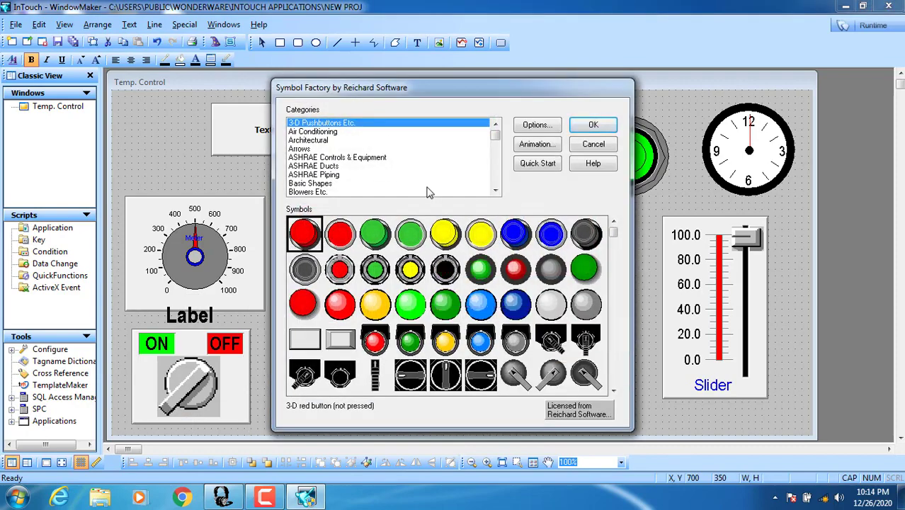
Browse the Symbol Factory categories from 3-D Pushbuttons through Electrical and General Mfg. to International Symbols
key(Down)
key(Down)
key(Down)
key(Down)
key(Down)
key(Down)
key(Down)
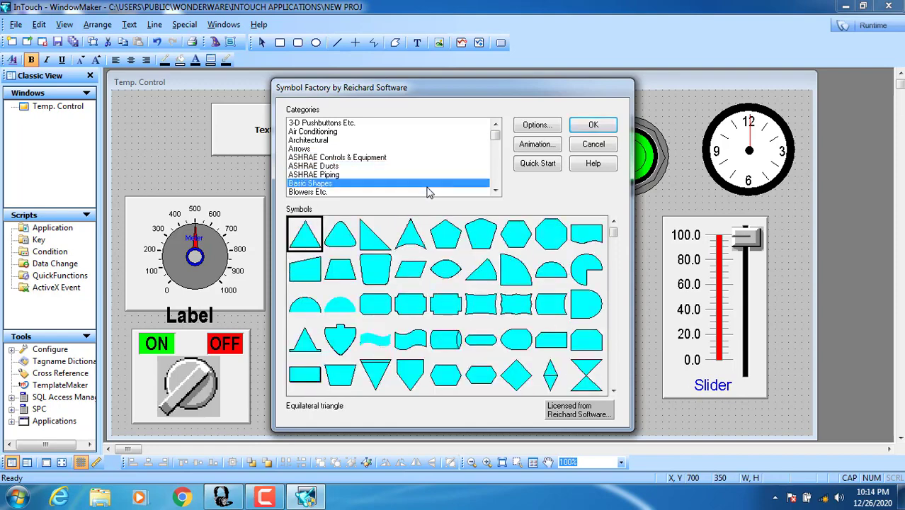
key(Down)
key(Down)
key(Down)
key(Up)
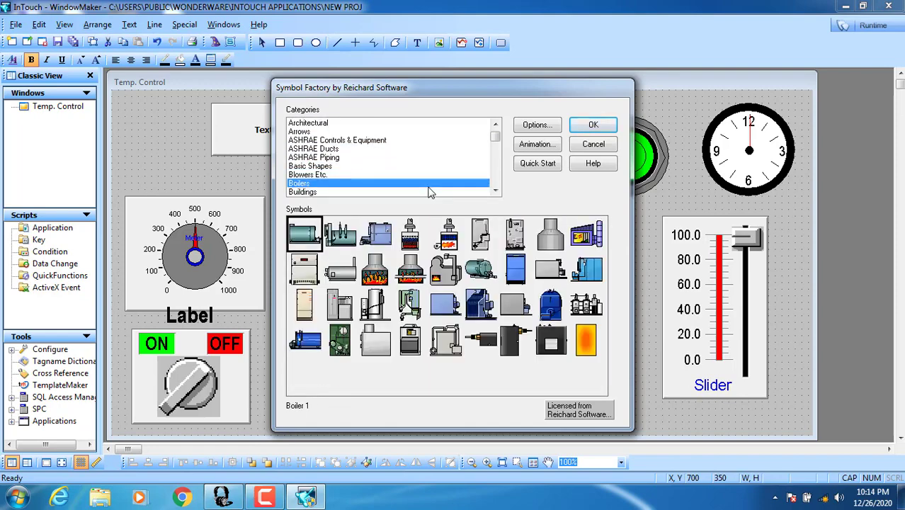
key(Down)
key(Down)
key(Down)
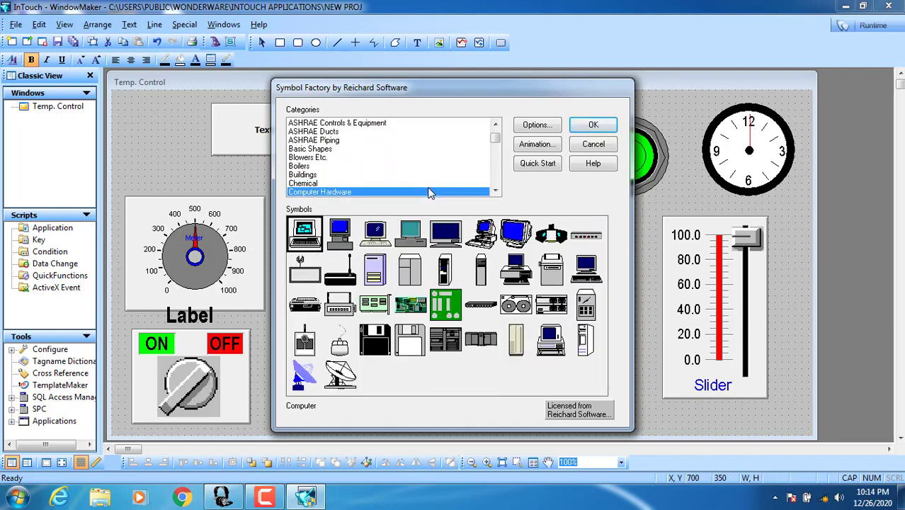
key(Down)
key(Down)
key(Down)
key(Down)
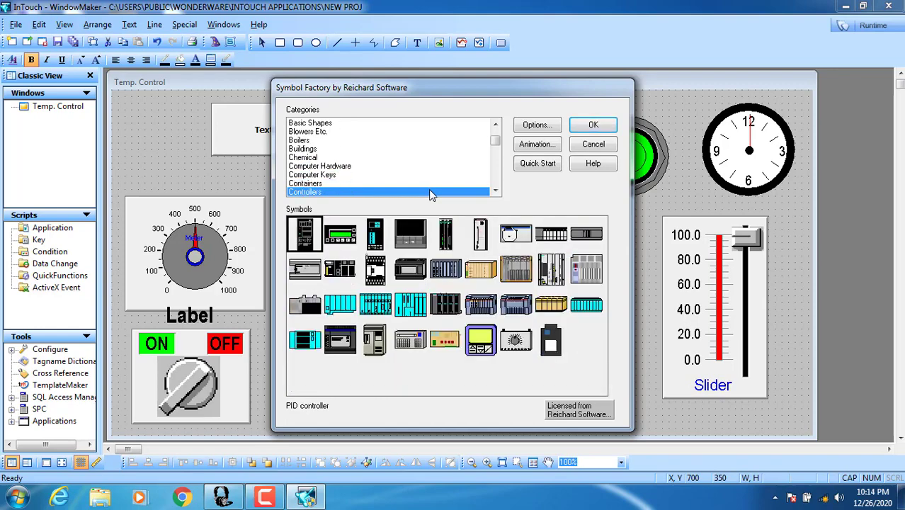
key(Up)
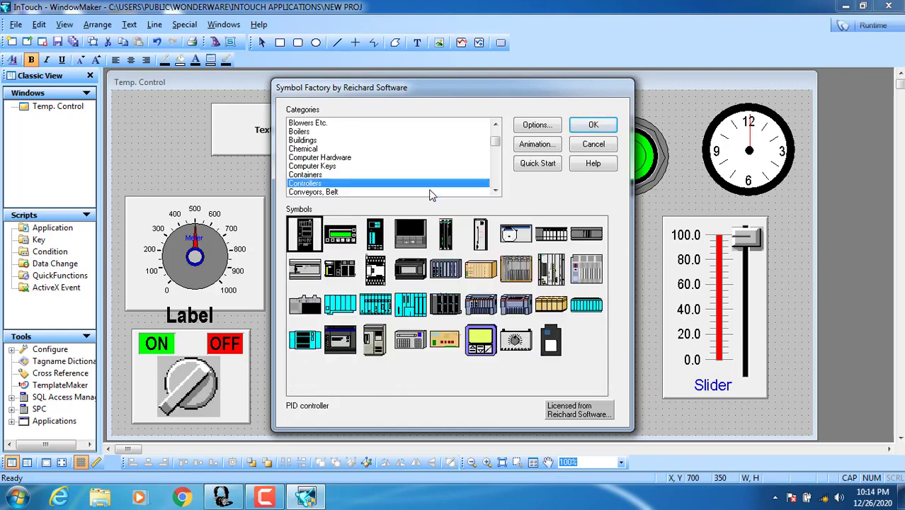
key(Down)
key(Down)
key(Down)
key(Down)
key(Down)
key(Down)
key(Down)
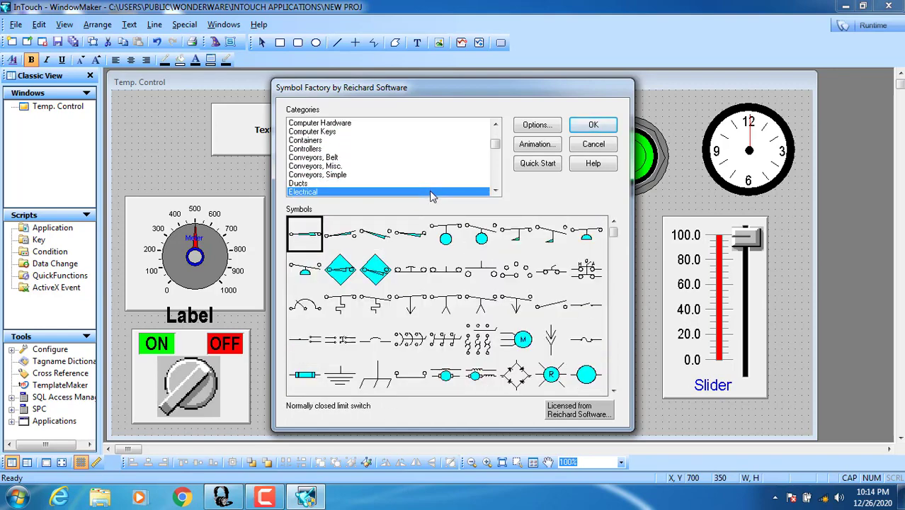
key(Up)
key(Up)
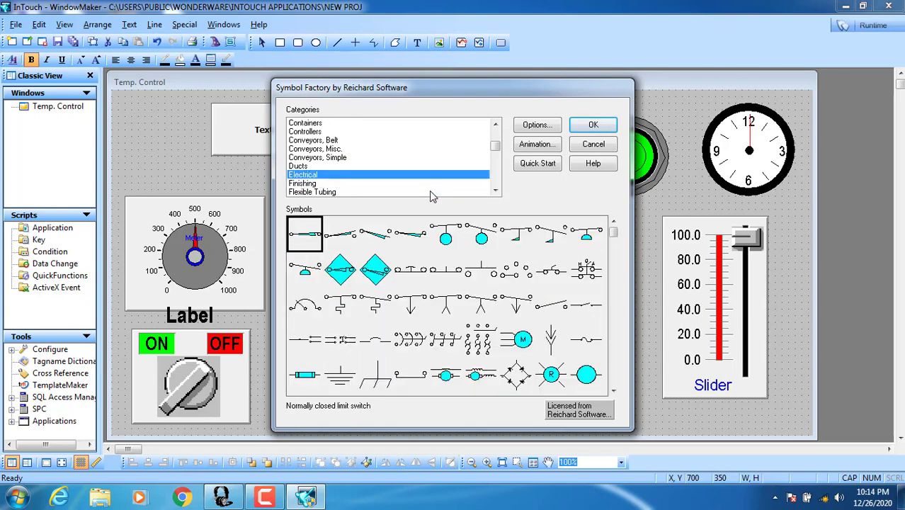
key(Down)
key(Down)
key(Down)
key(Down)
key(Down)
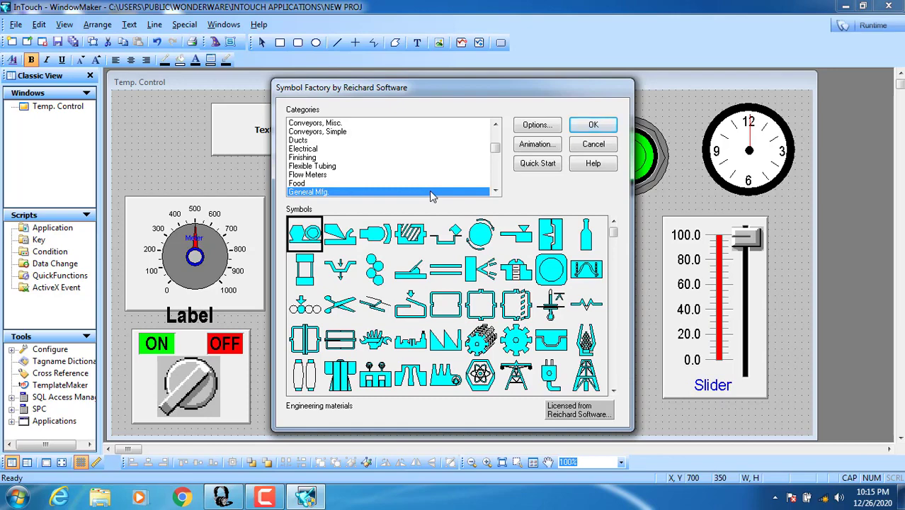
key(Down)
key(Down)
key(Down)
key(Down)
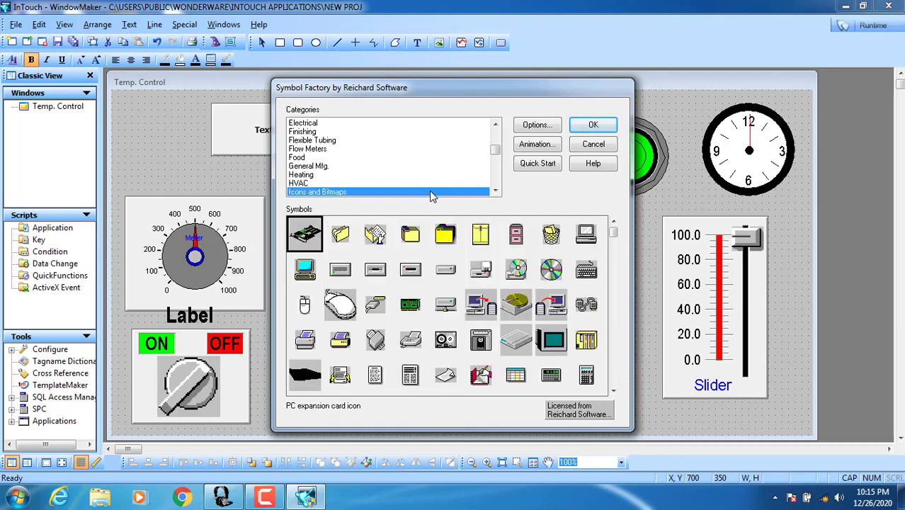
key(Down)
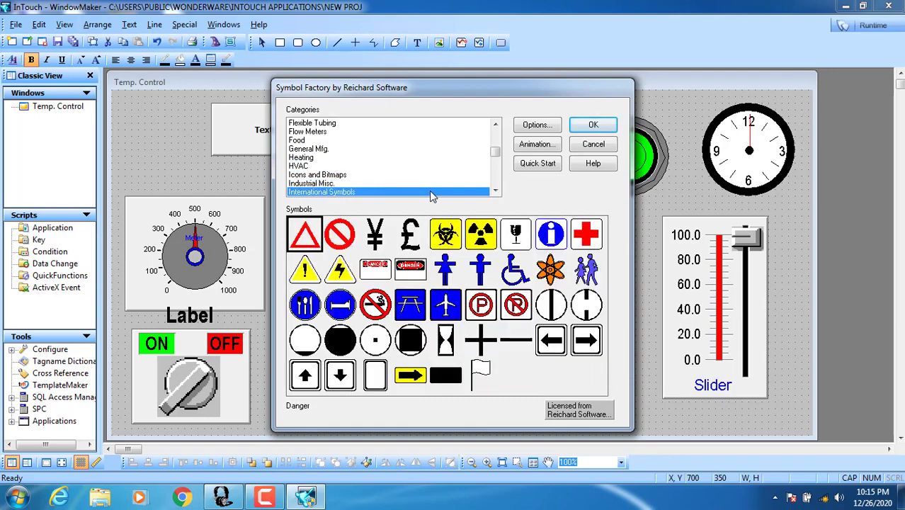
Choose the Tank 3 symbol from the Tanks category and insert it in the window
key(t)
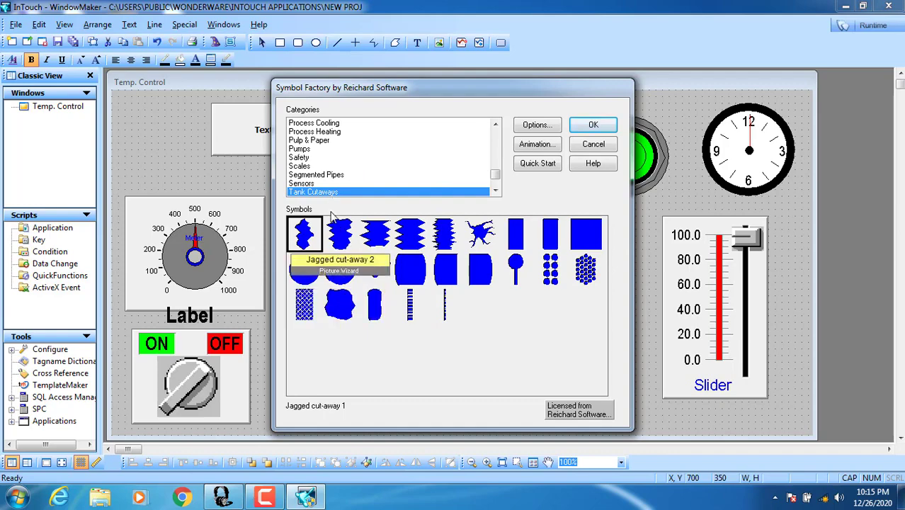
key(Down)
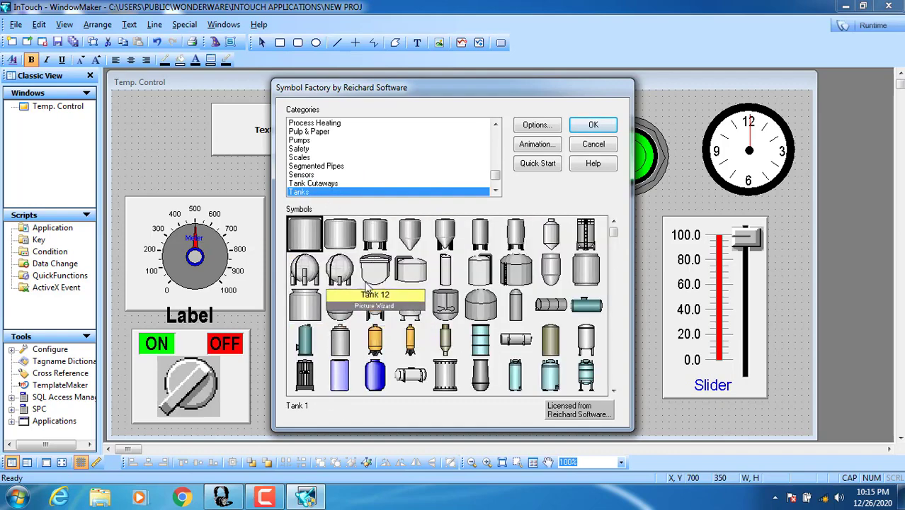
drag(365, 91, 351, 45)
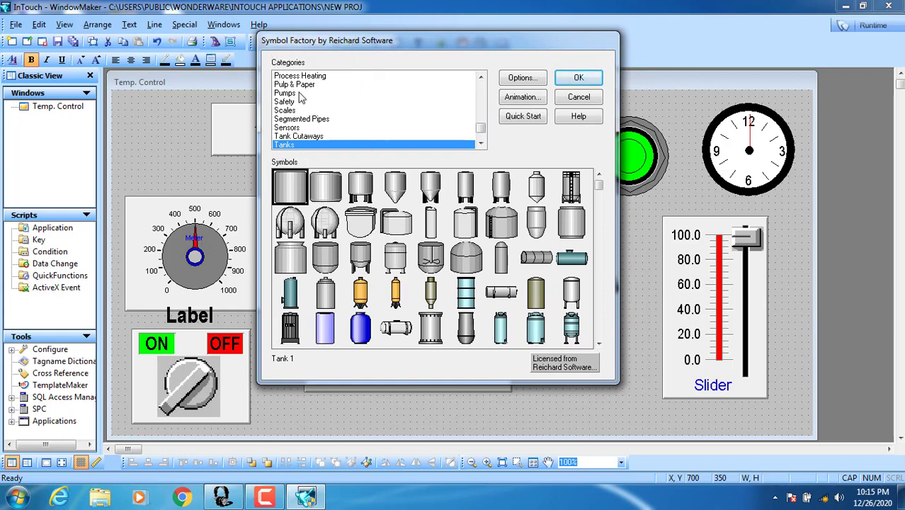
click(370, 201)
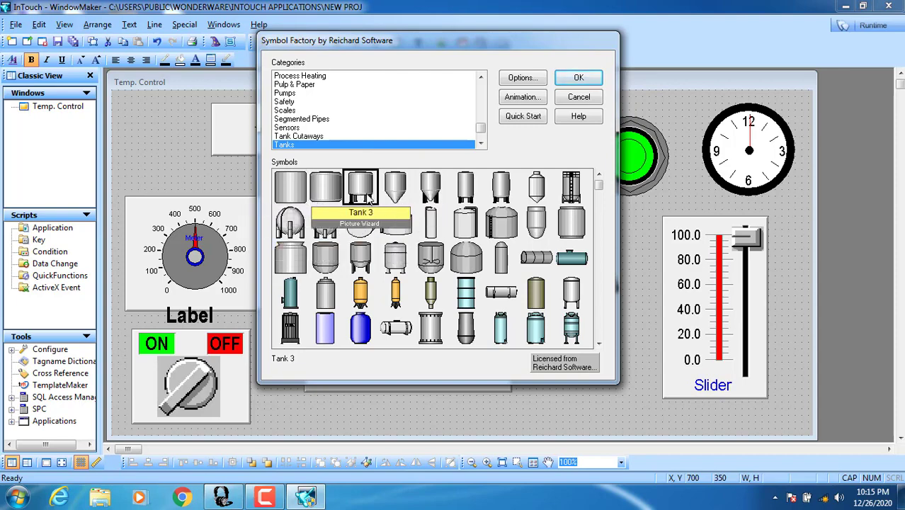
click(579, 77)
Move the large siren up beside the round pushbutton and the bar meter left over the edge of the dial meter
click(568, 317)
drag(542, 245, 522, 159)
drag(414, 292, 320, 278)
Move the tank directly below the large siren and enlarge it to about 147 by 191
click(538, 322)
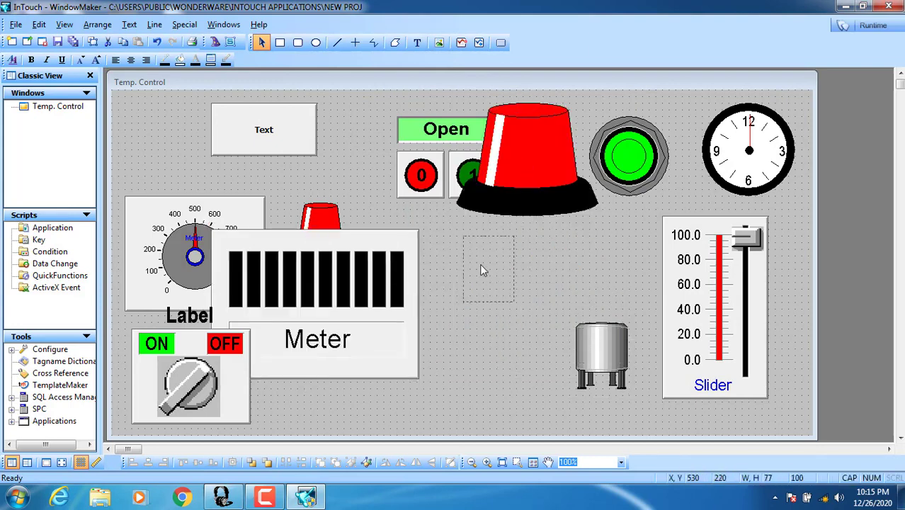
drag(481, 269, 481, 269)
drag(515, 305, 574, 359)
click(616, 311)
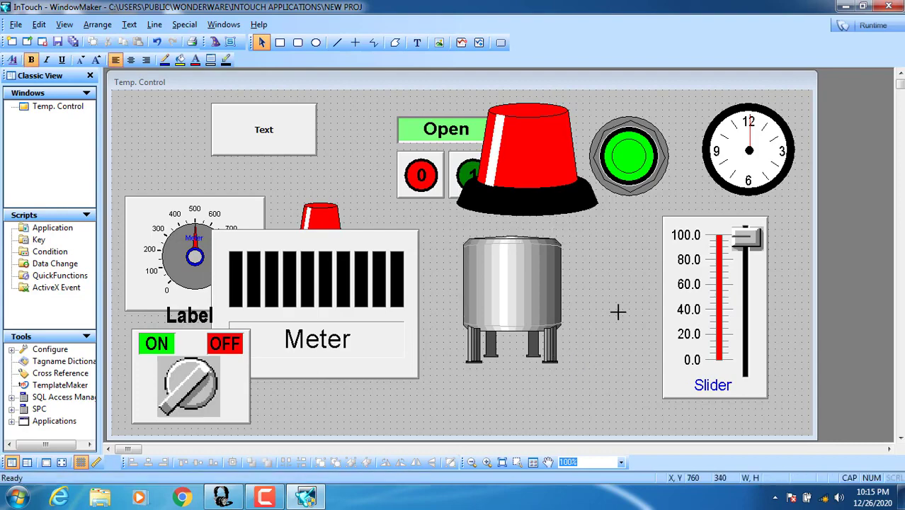
Review the tank's Symbol Factory selection without changing it, and shift the tank slightly up and left to about X 510, Y 210
double_click(531, 297)
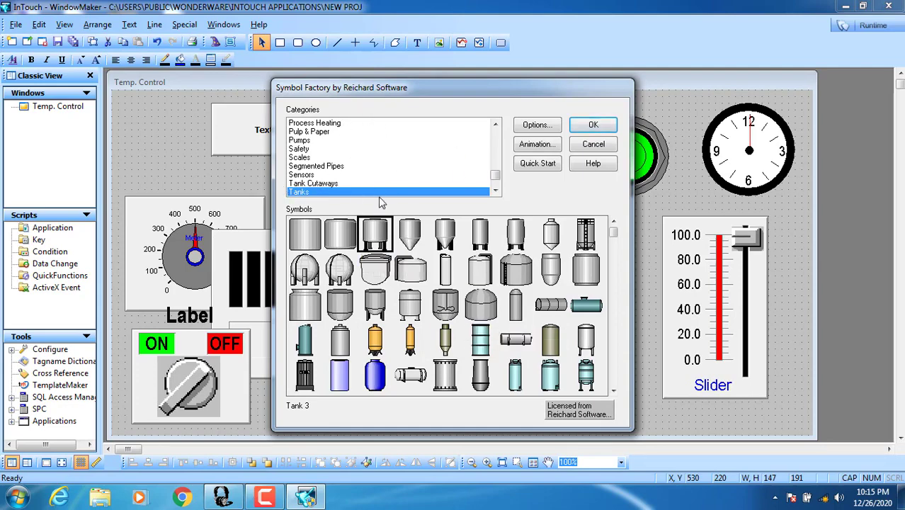
click(598, 147)
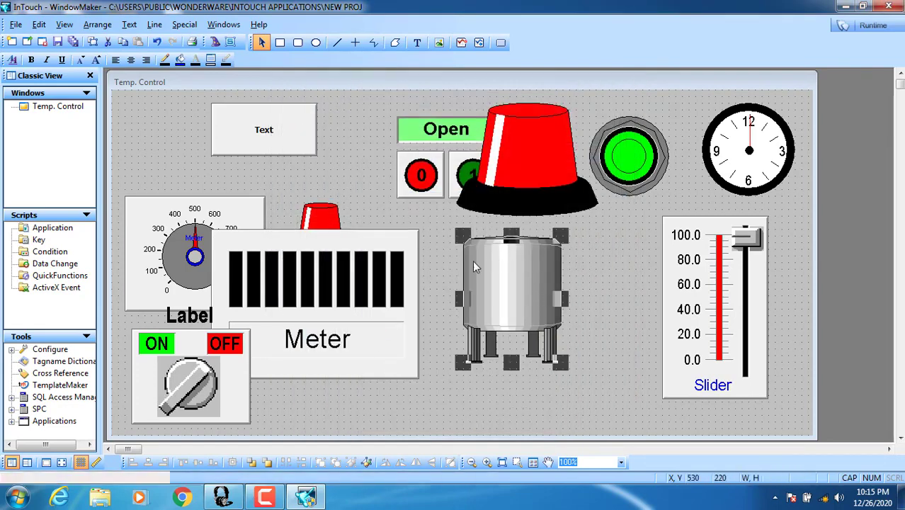
double_click(510, 286)
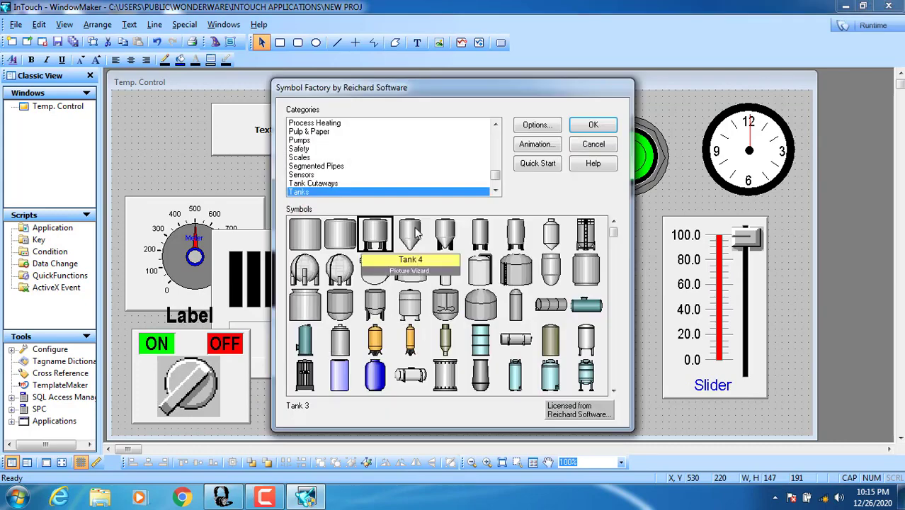
click(595, 149)
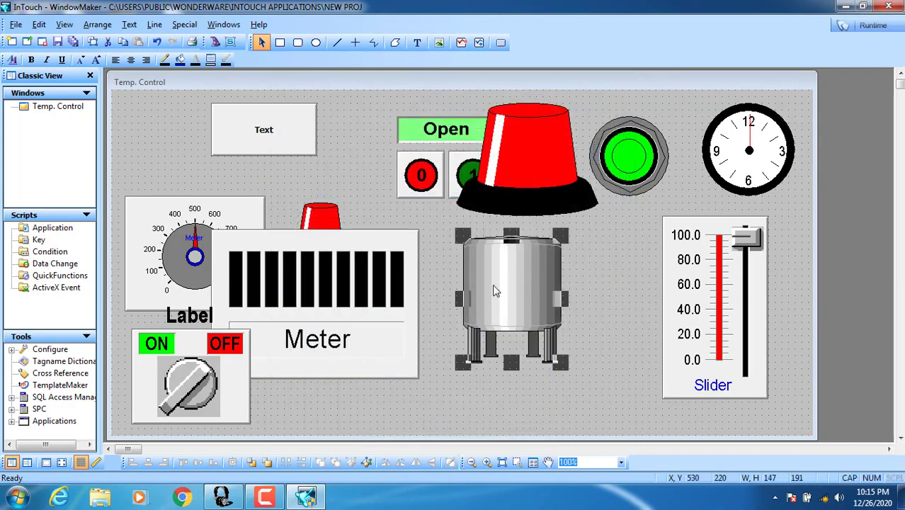
mouse_move(509, 296)
mouse_down()
mouse_move(482, 290)
mouse_move(497, 295)
mouse_up()
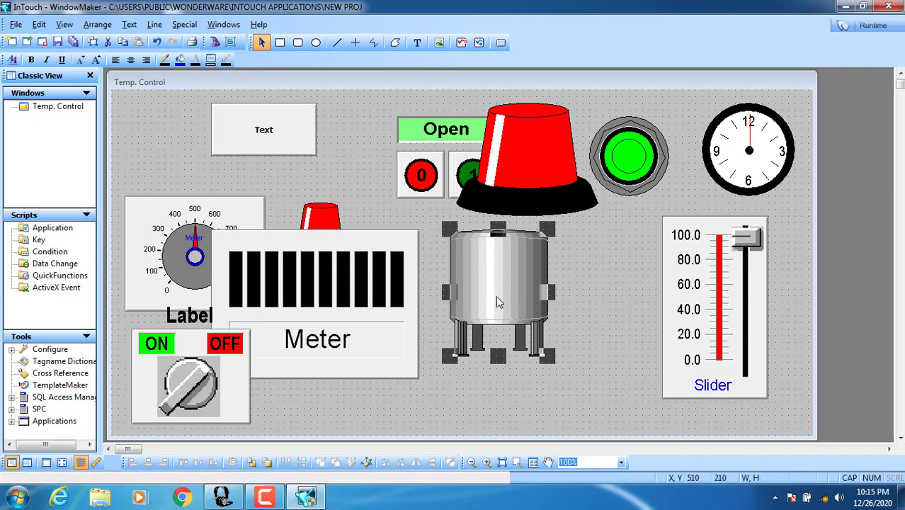
Break the cell of the legged tank and view its animation link options without assigning any
right_click(474, 259)
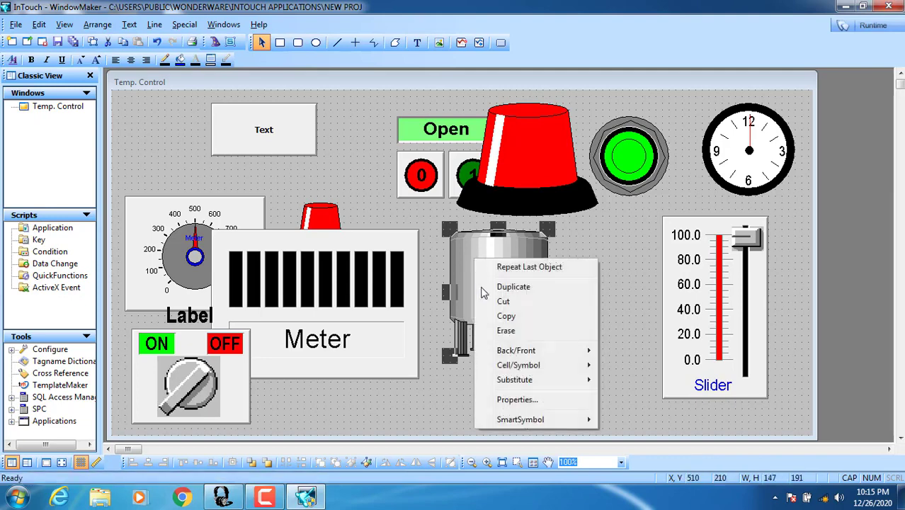
mouse_move(523, 364)
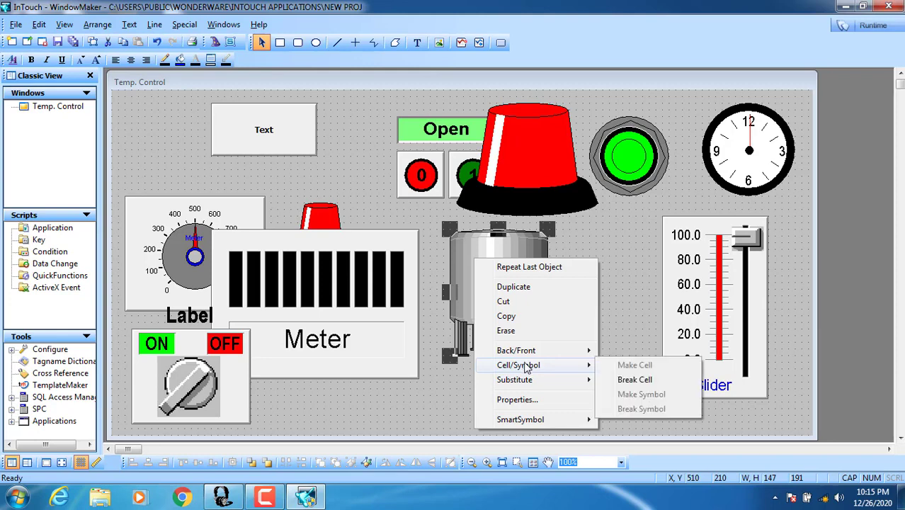
click(634, 380)
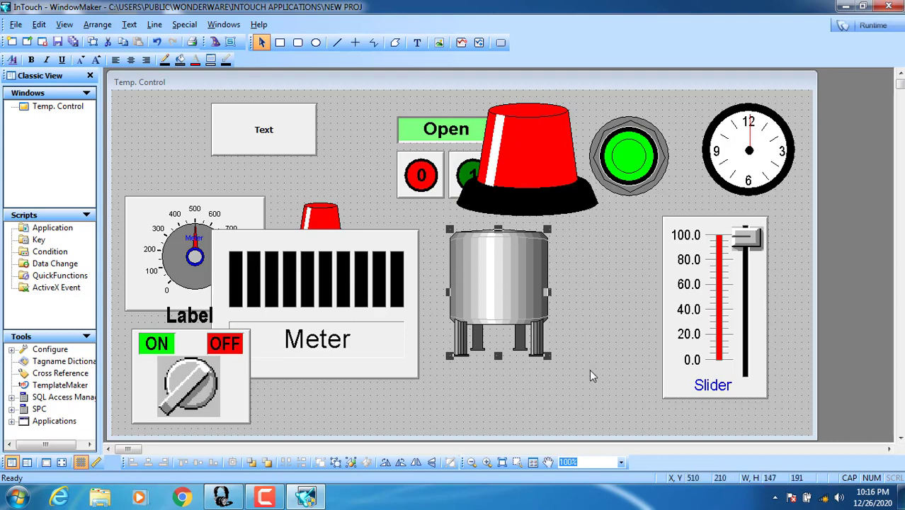
double_click(504, 311)
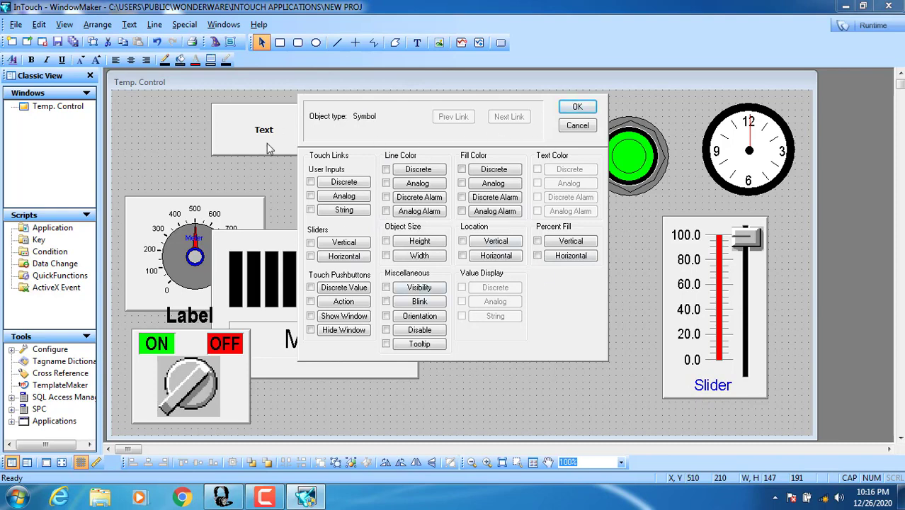
click(577, 125)
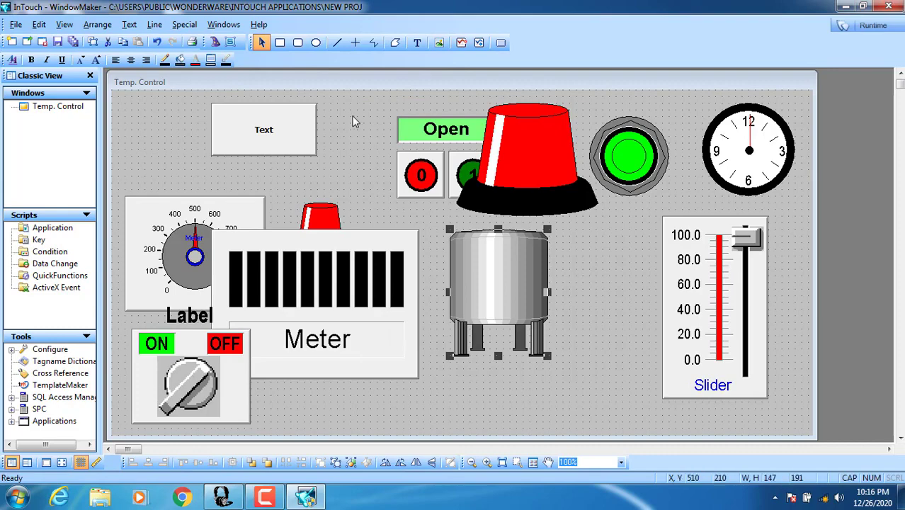
Delete the bar meter, the small siren, the dial meter and the labelled ON/OFF rotary switch from the window
click(361, 319)
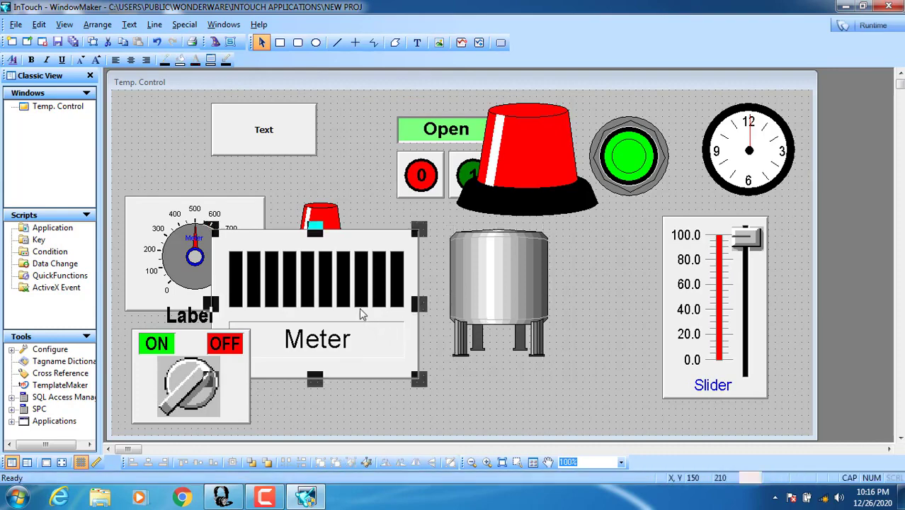
key(Delete)
click(320, 221)
click(220, 264)
key(Delete)
click(193, 357)
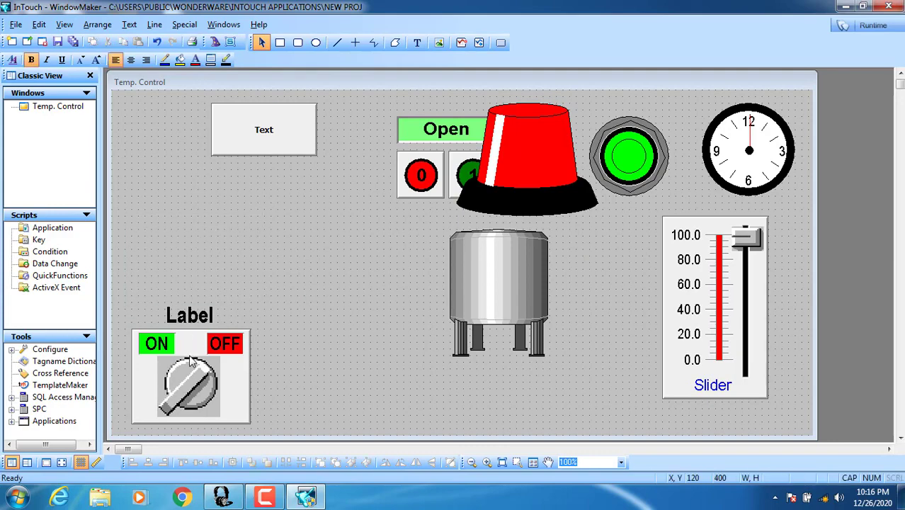
key(Delete)
Delete the Text button, the Open panel with its 0 and 1 pushbuttons, and the large siren
click(264, 130)
key(Delete)
click(418, 170)
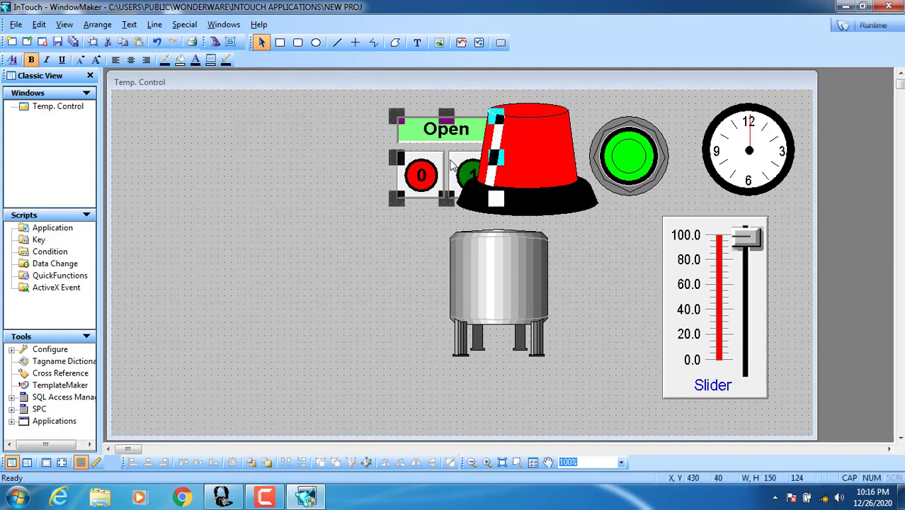
key(Delete)
click(521, 159)
key(Delete)
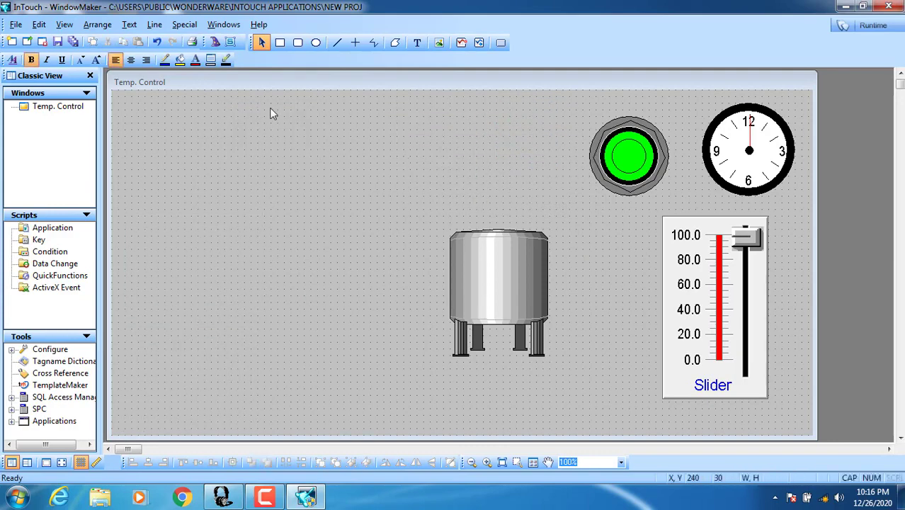
Place a Symbol Factory wizard at about X 90, Y 20 and insert the Tank 2 symbol from the Tanks category
click(225, 60)
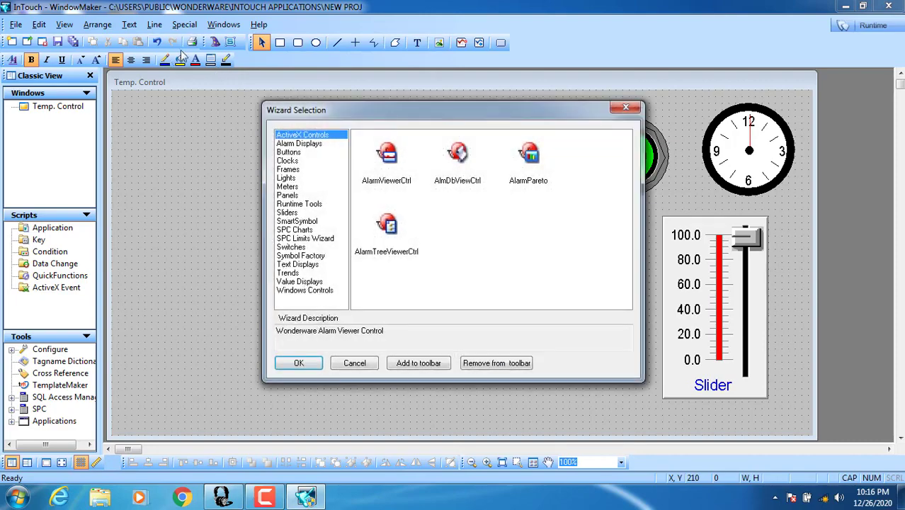
click(625, 107)
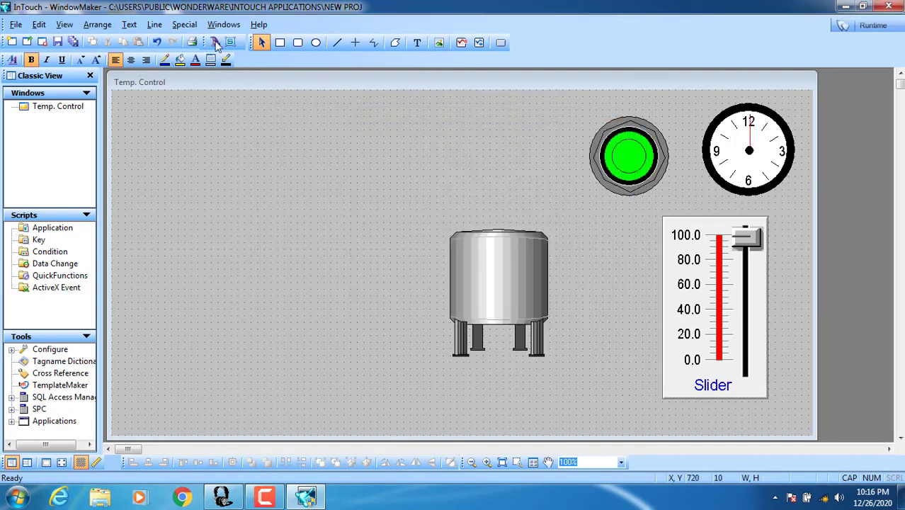
click(226, 60)
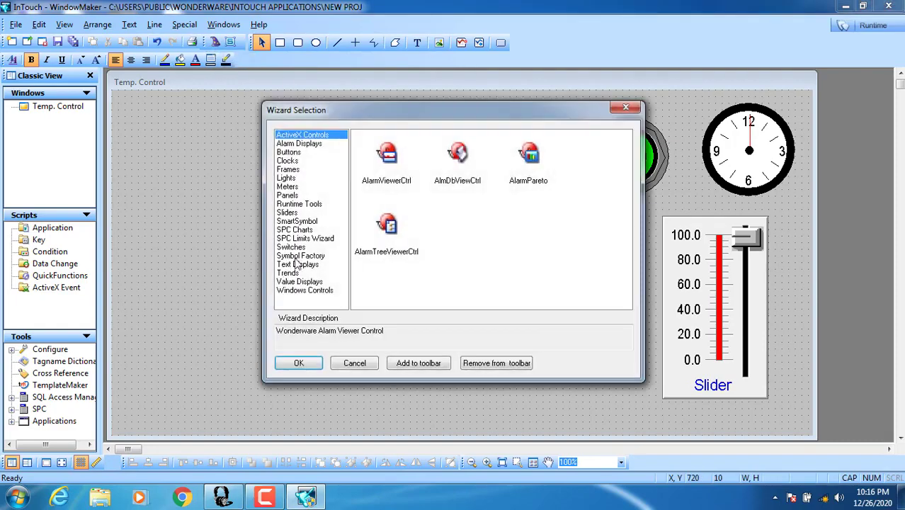
click(298, 256)
double_click(386, 159)
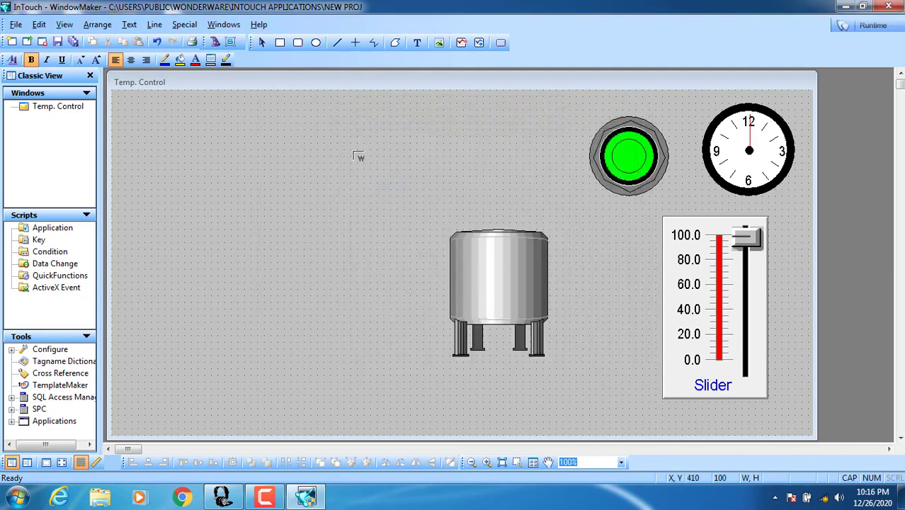
click(177, 107)
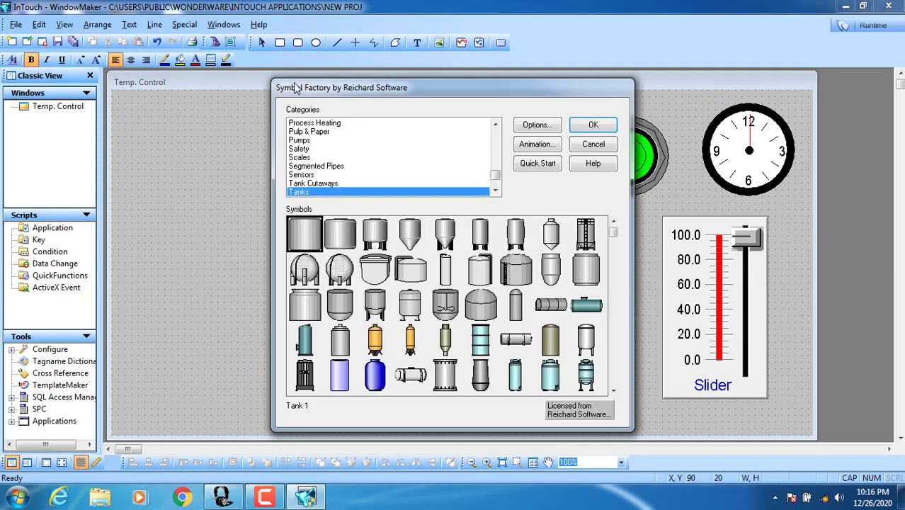
drag(299, 85, 207, 77)
click(225, 220)
double_click(225, 217)
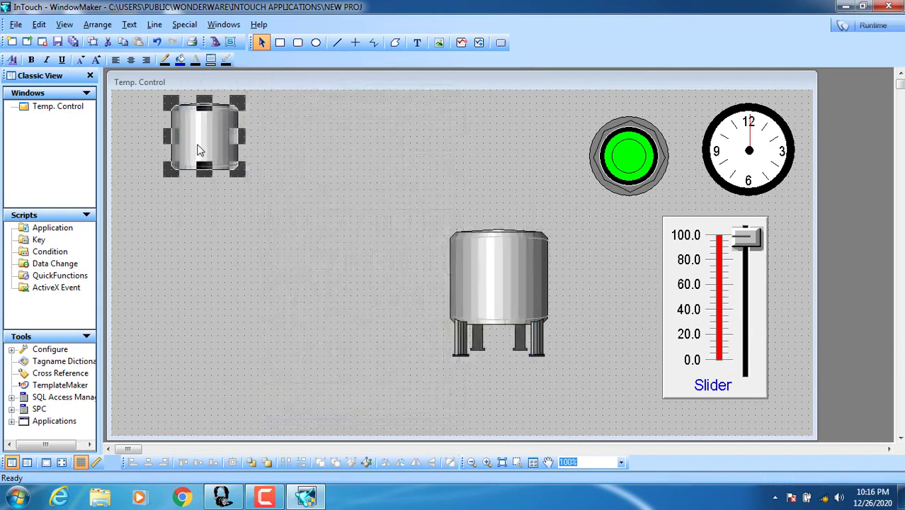
Shift the new tank to X 70, Y 20, enlarge it to about 141 by 136, and review its Symbol Factory selection without changing it
drag(198, 143, 184, 139)
drag(223, 171, 250, 195)
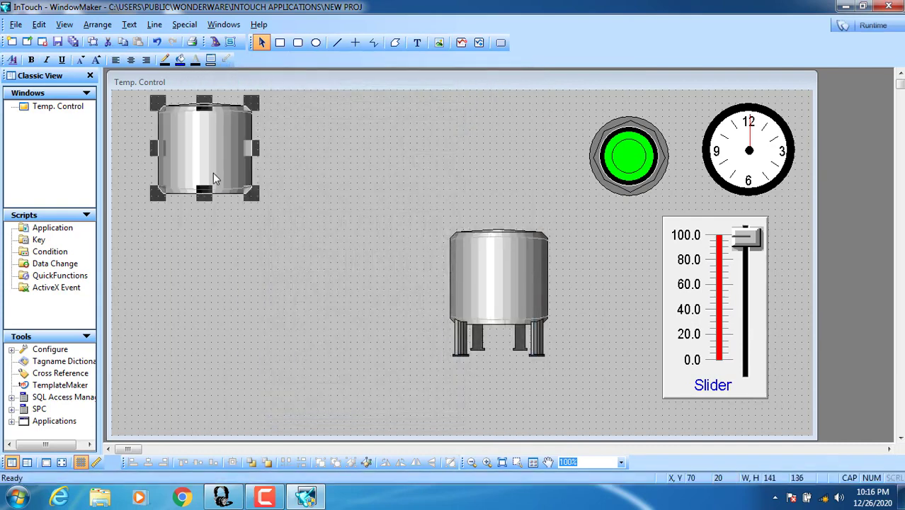
double_click(213, 174)
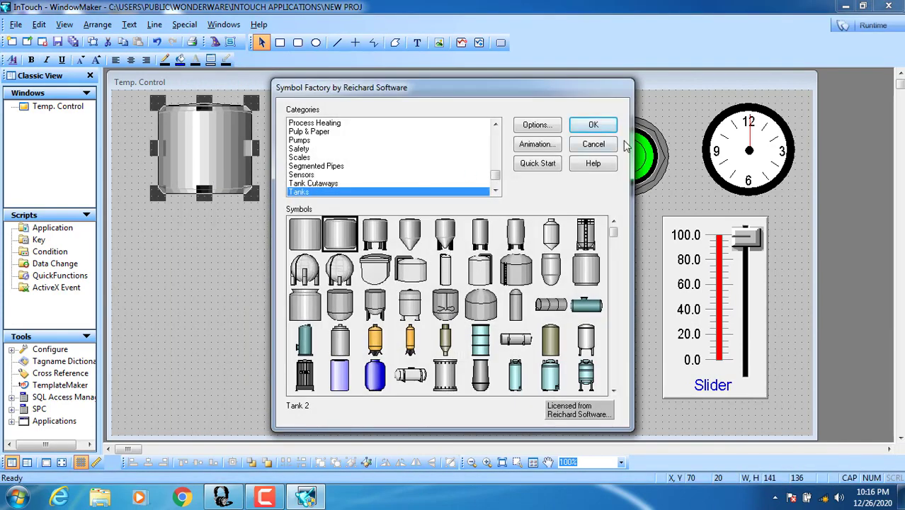
click(593, 145)
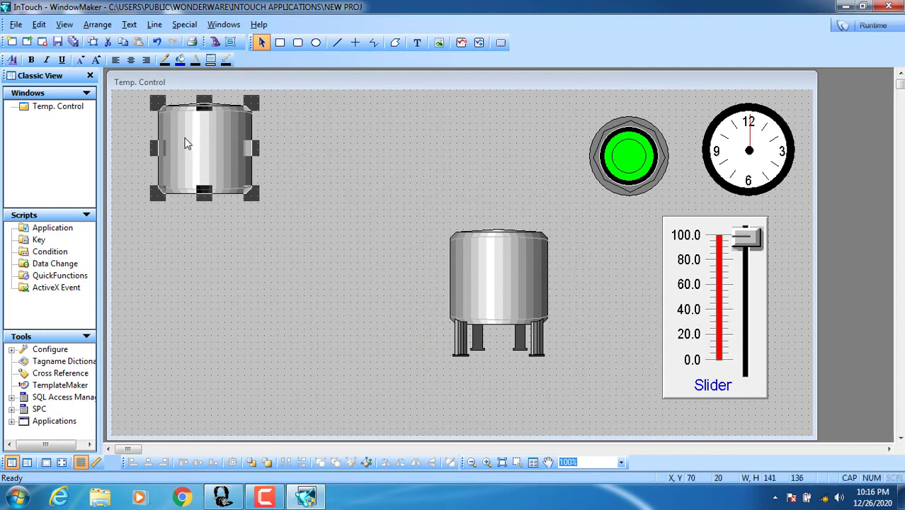
Break the cell of the new legless tank and view its animation link options without assigning any
right_click(185, 143)
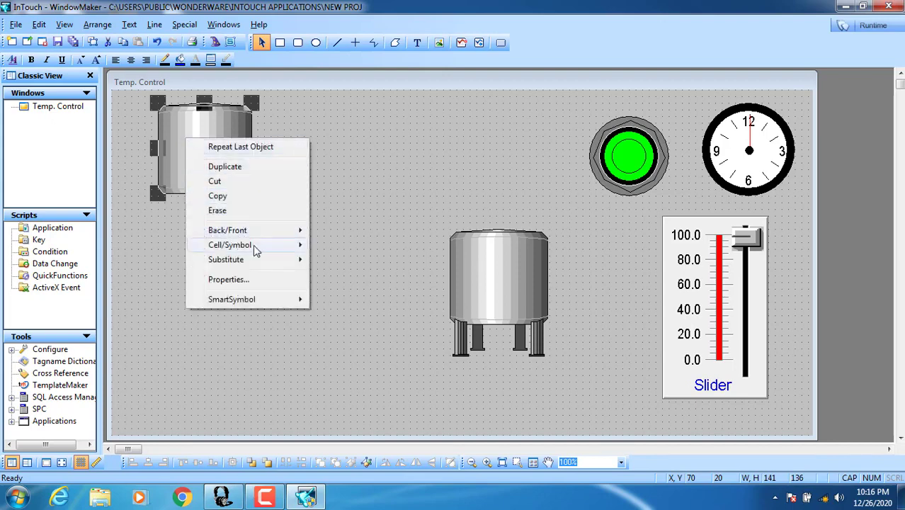
mouse_move(252, 244)
click(342, 259)
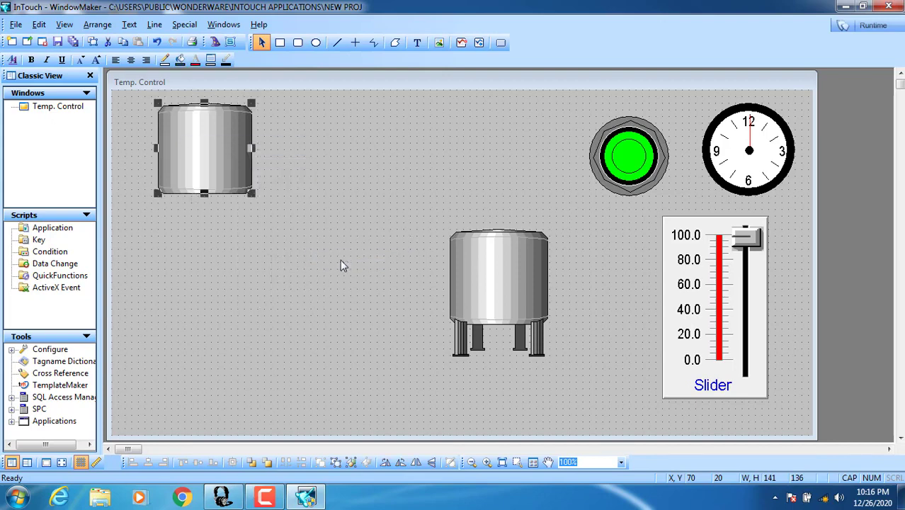
double_click(218, 160)
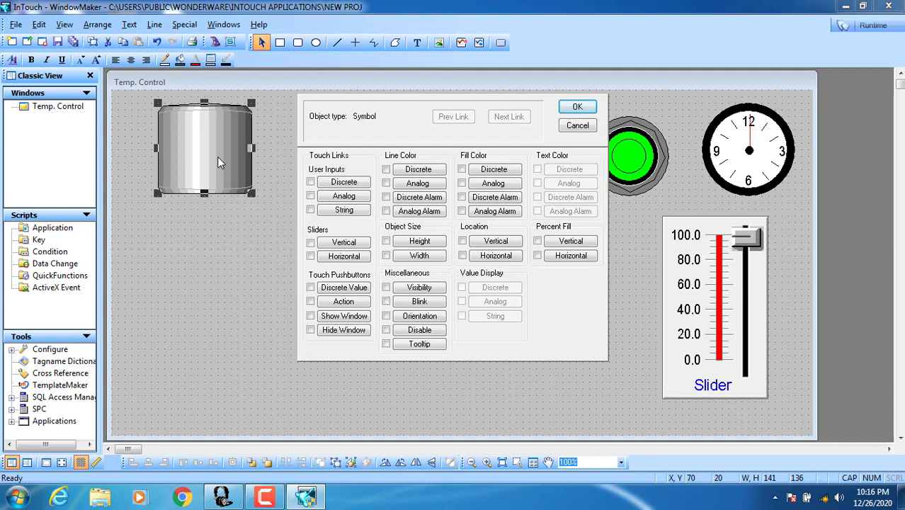
click(577, 126)
Move the legless tank to X 20, Y 20 and duplicate it four times in a cascading stack
drag(208, 155, 188, 156)
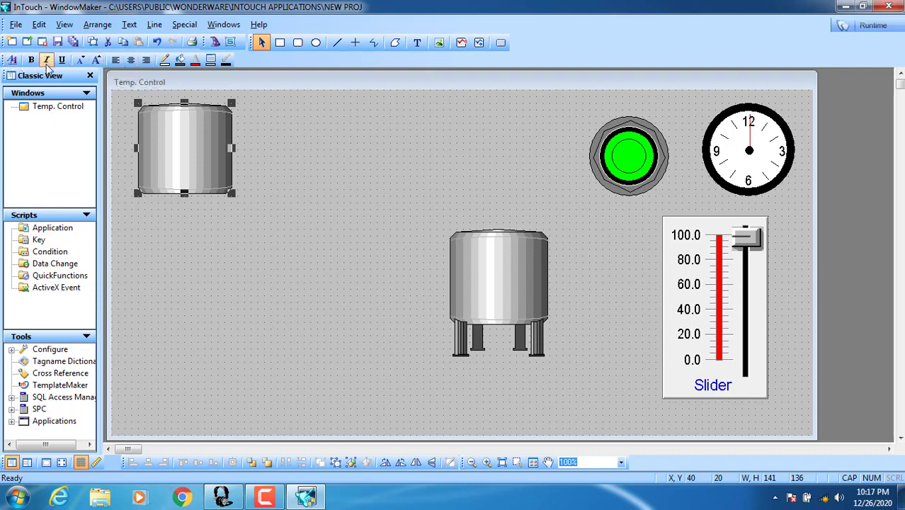
drag(169, 167, 168, 167)
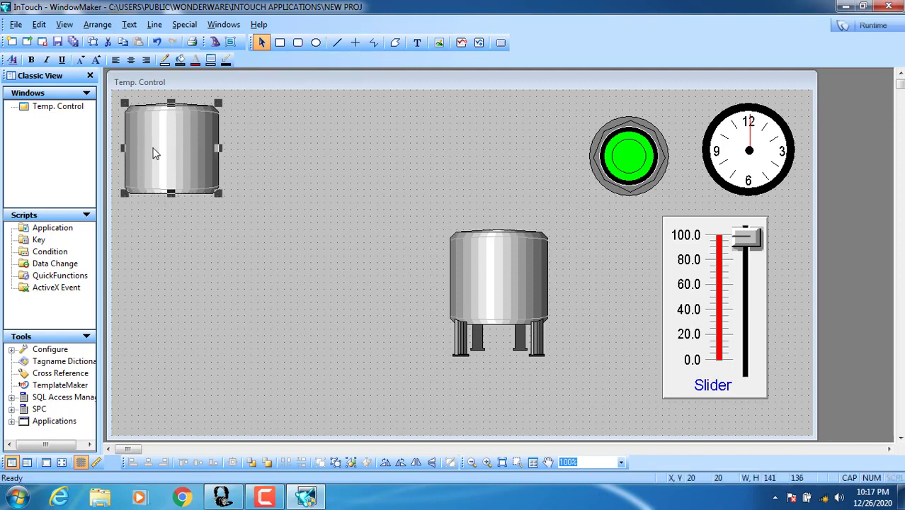
click(93, 43)
click(93, 42)
click(93, 42)
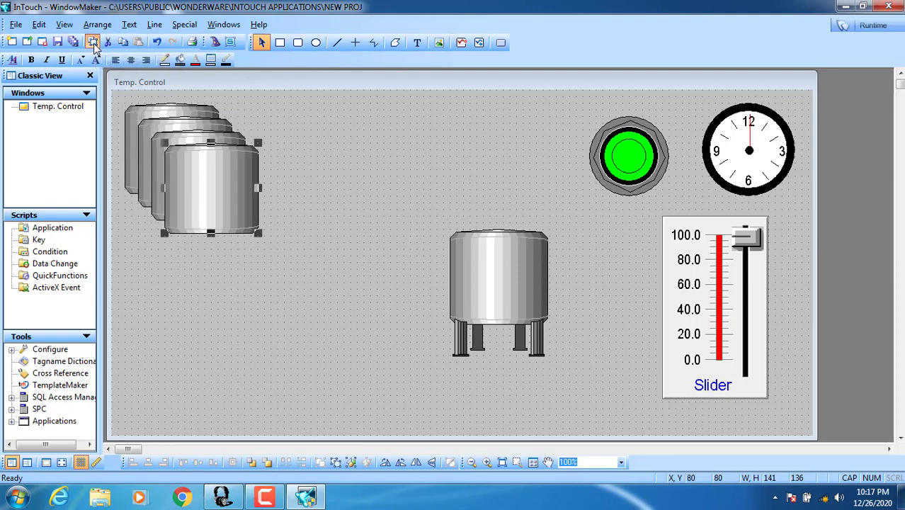
right_click(208, 192)
click(238, 218)
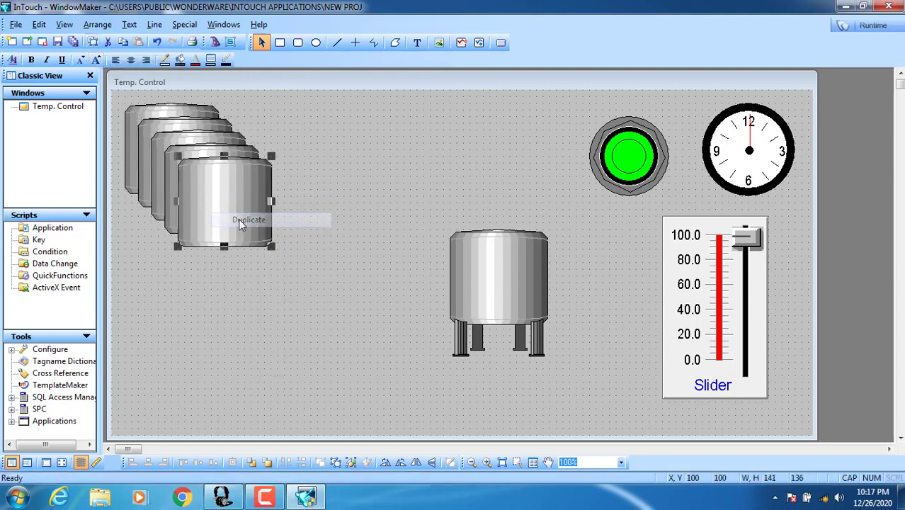
Move the frontmost tank copy out to X 280, Y 50 and cut it, and move the next copy to X 250, Y 50
drag(204, 167, 324, 135)
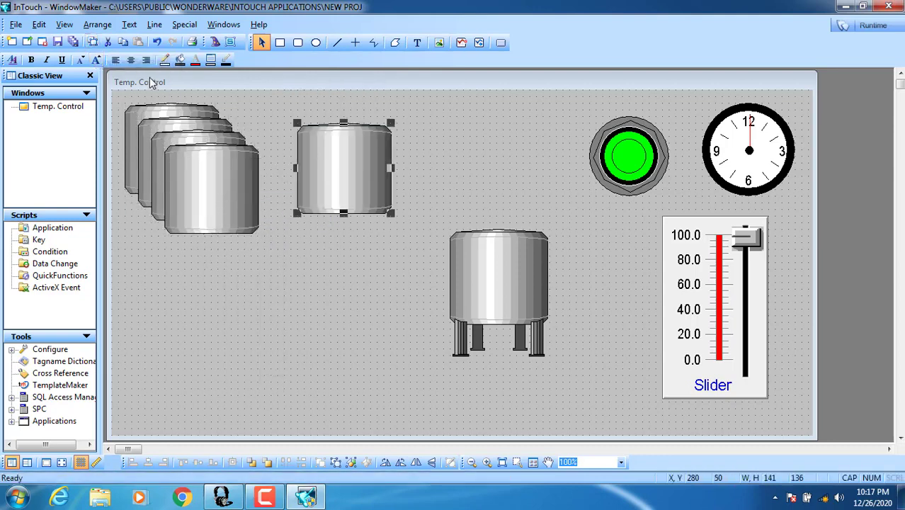
click(108, 43)
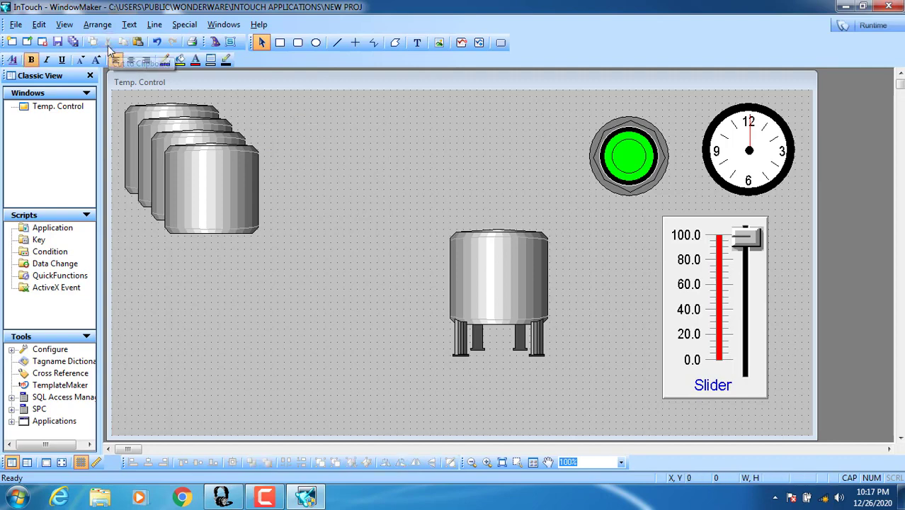
drag(225, 178, 333, 157)
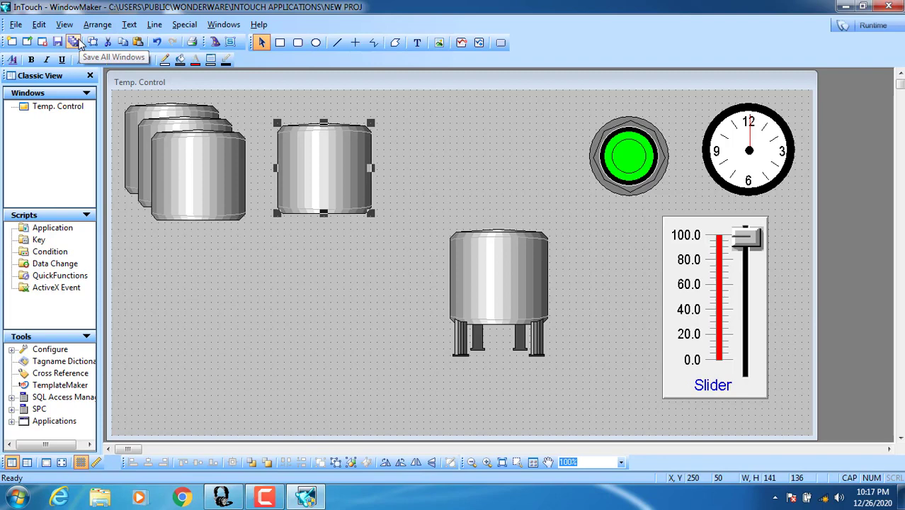
click(48, 113)
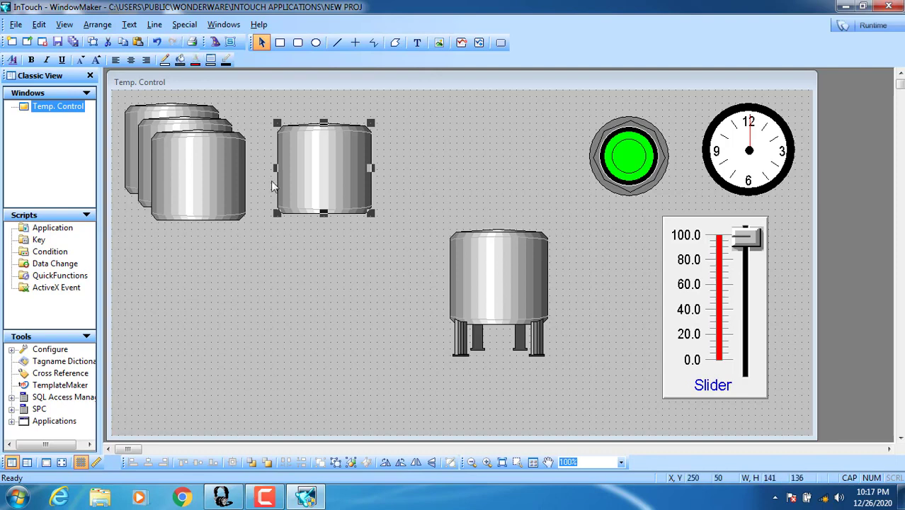
Delete the separated tank copy and undo the deletion, twice in a row
click(324, 162)
key(Delete)
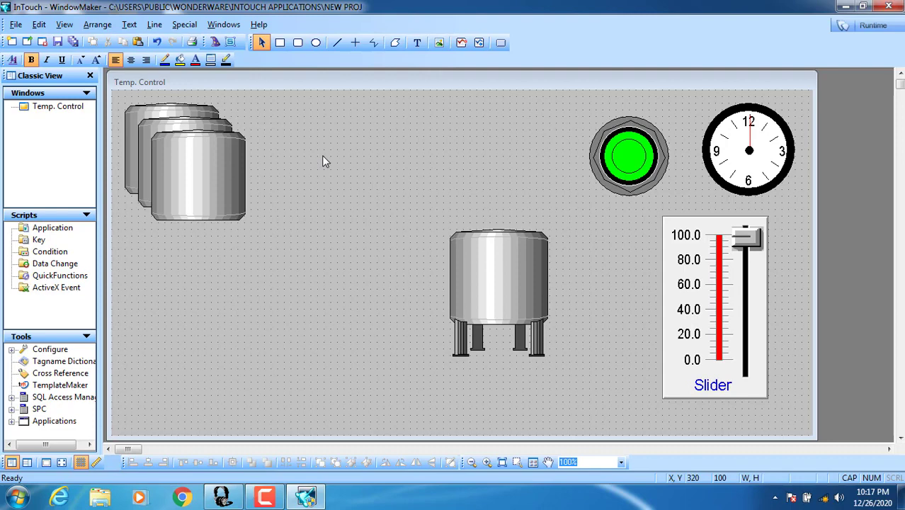
key(ctrl+z)
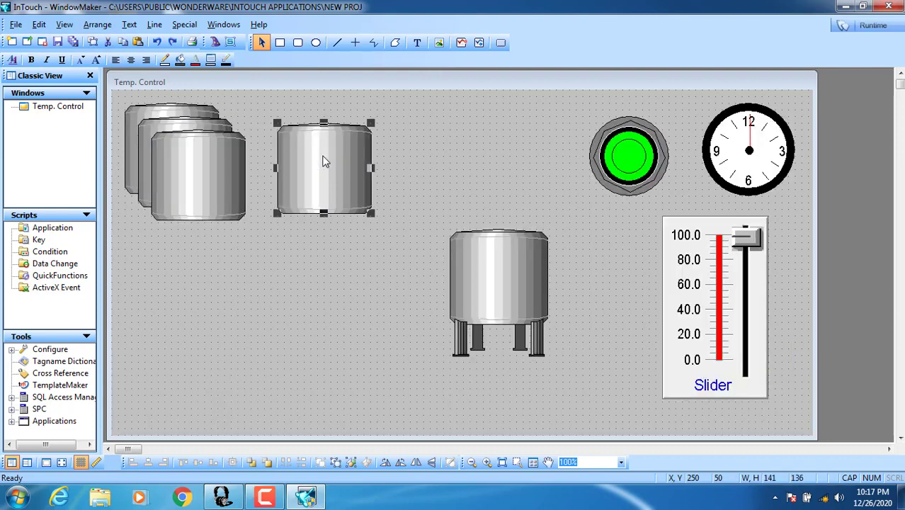
key(Delete)
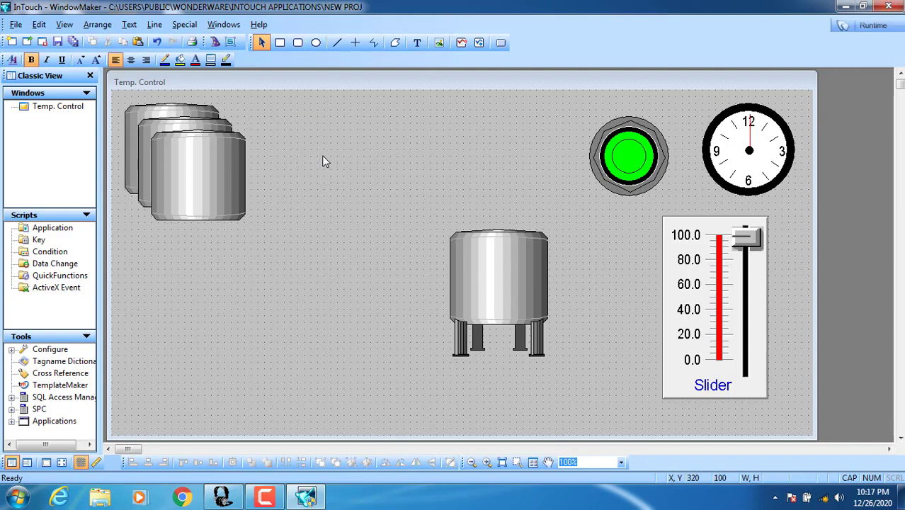
key(ctrl+z)
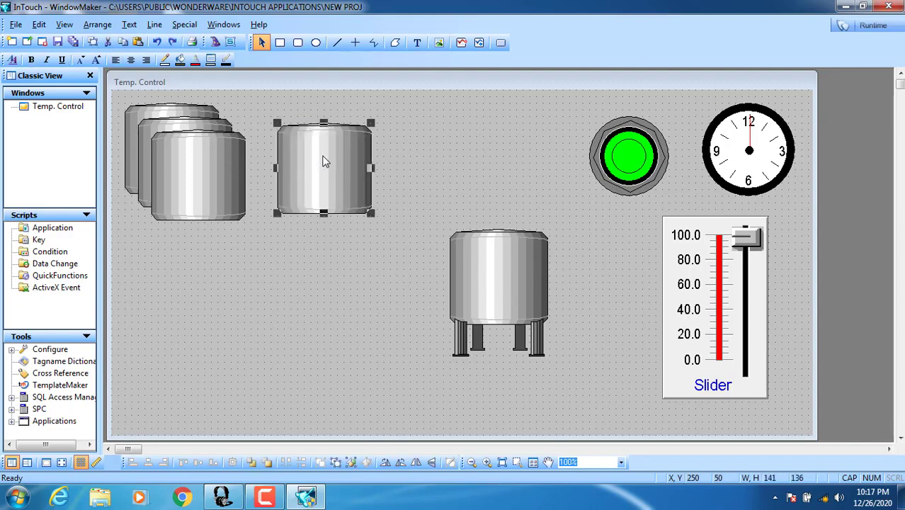
Delete the separated tank copy and the three remaining stacked legless tanks
key(Delete)
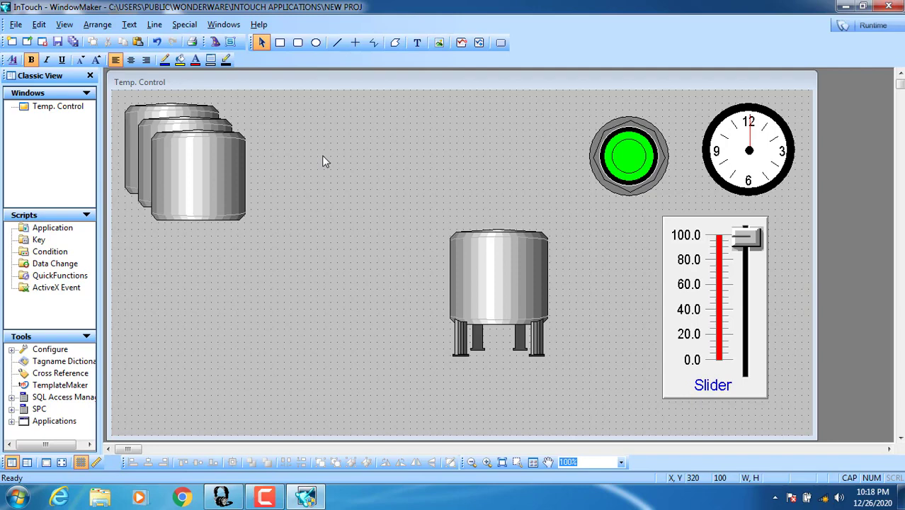
drag(323, 249, 86, 85)
key(Delete)
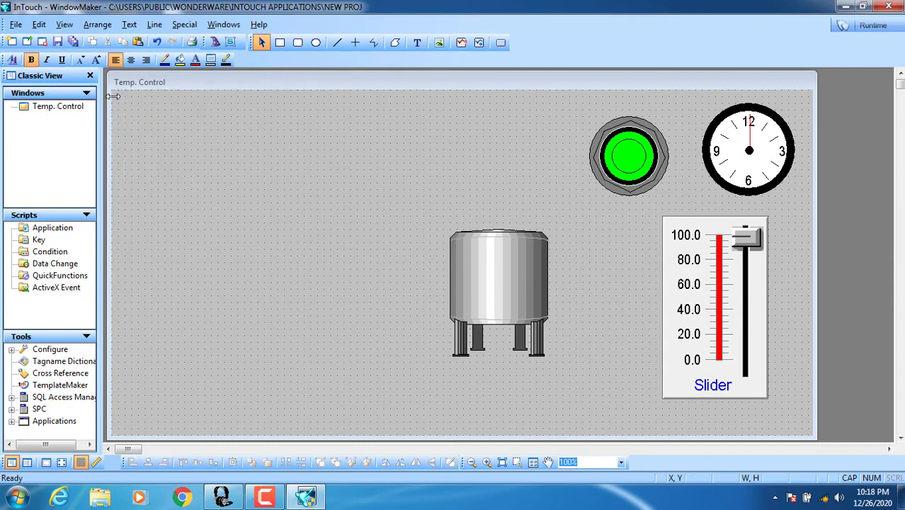
Clear the Temp. Control window by deleting the legged tank, green light, round clock and slider
click(488, 252)
key(Delete)
click(628, 159)
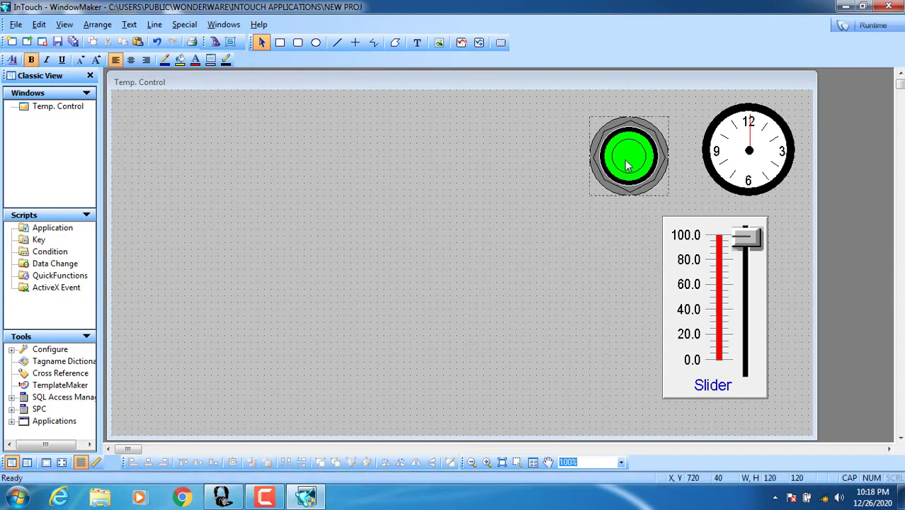
key(Delete)
drag(778, 148, 434, 162)
key(Delete)
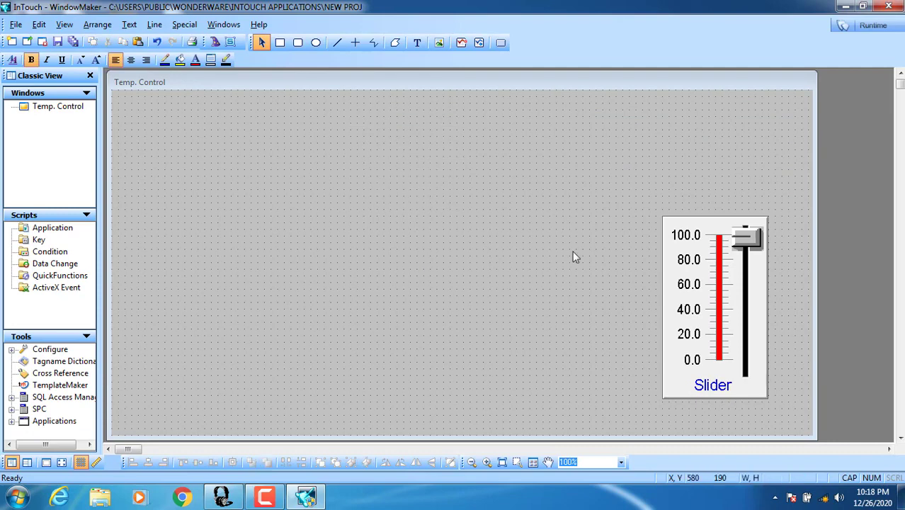
drag(714, 281, 382, 202)
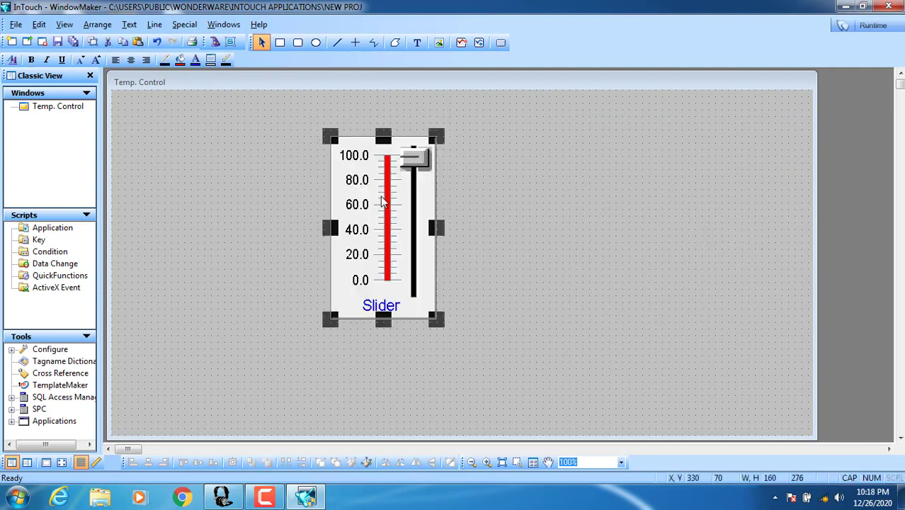
key(Delete)
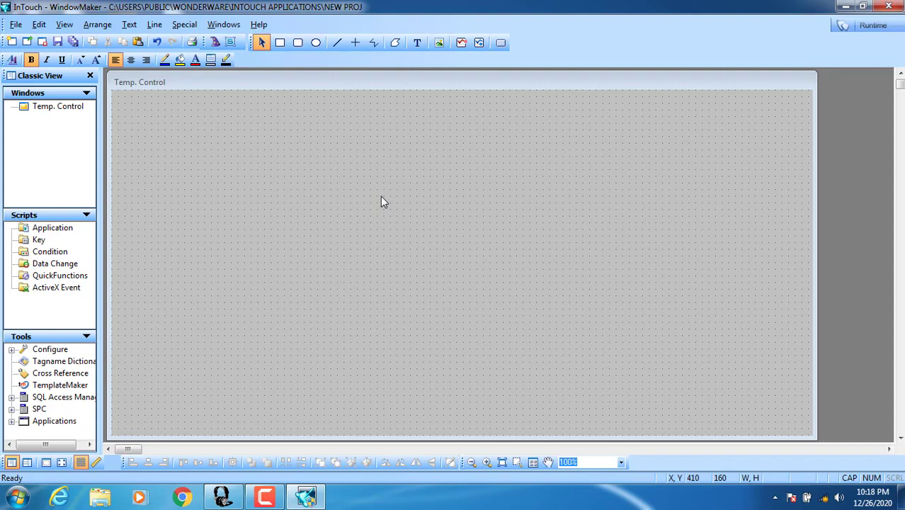
Place an Analog Round Clock wizard from the Clocks category at about X 890, Y 20 in the Temp. Control window
click(218, 43)
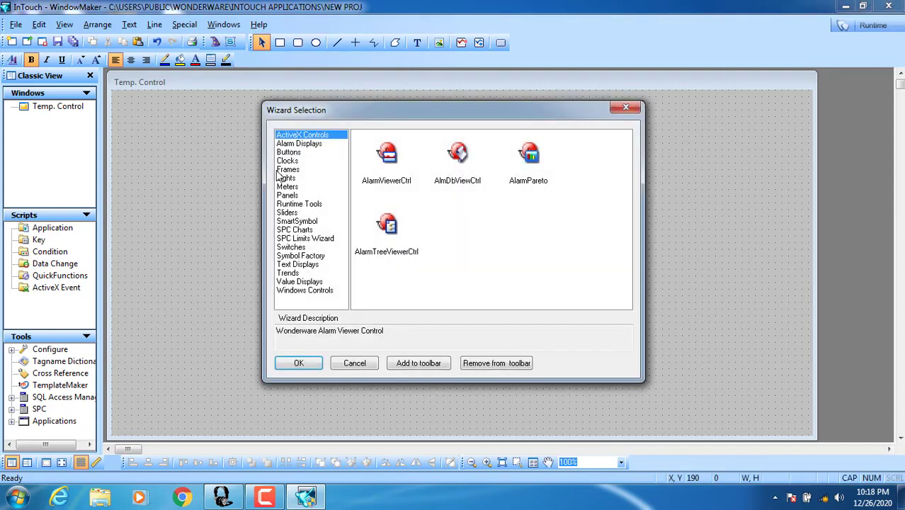
drag(272, 100, 225, 63)
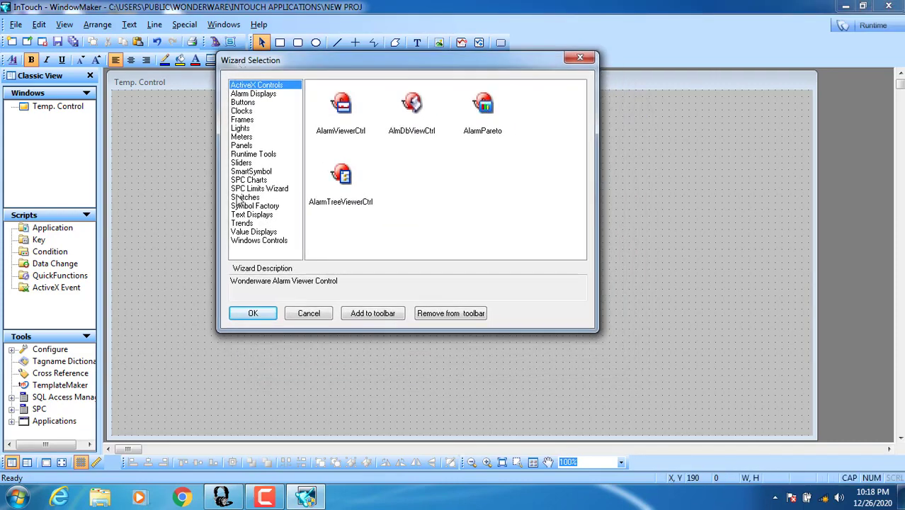
click(242, 111)
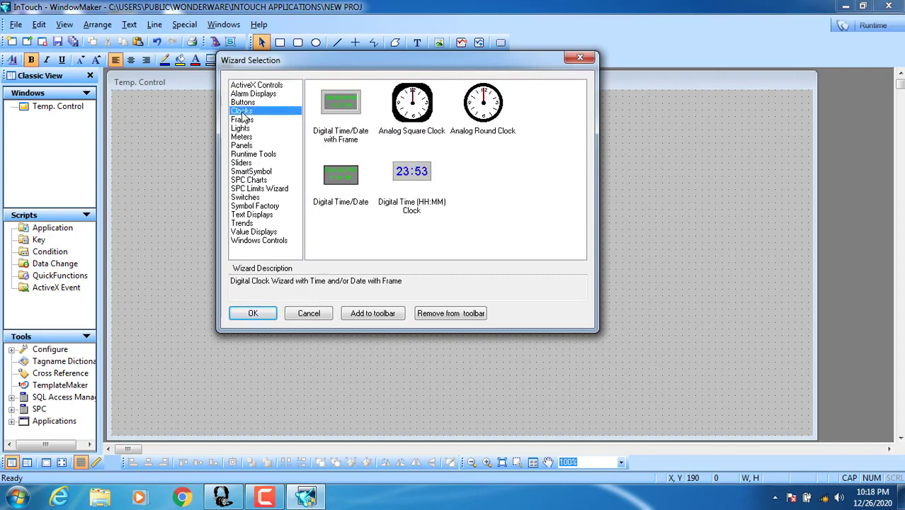
double_click(481, 114)
click(704, 105)
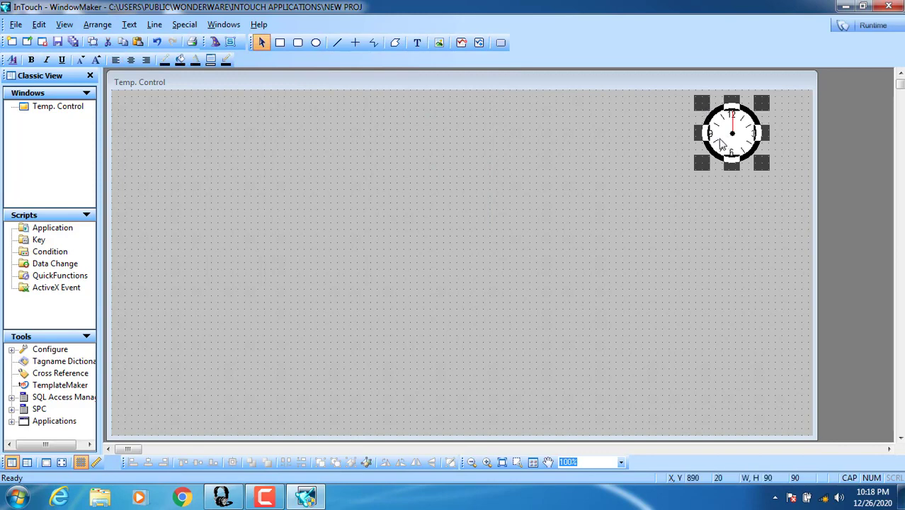
Enlarge the round clock to 130 by 130 and move it to X 880, Y 10
drag(703, 164, 683, 198)
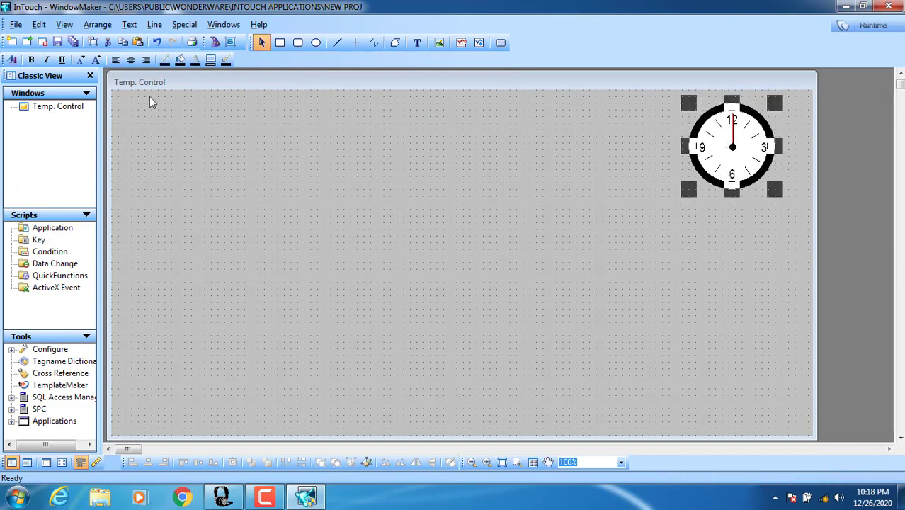
click(234, 150)
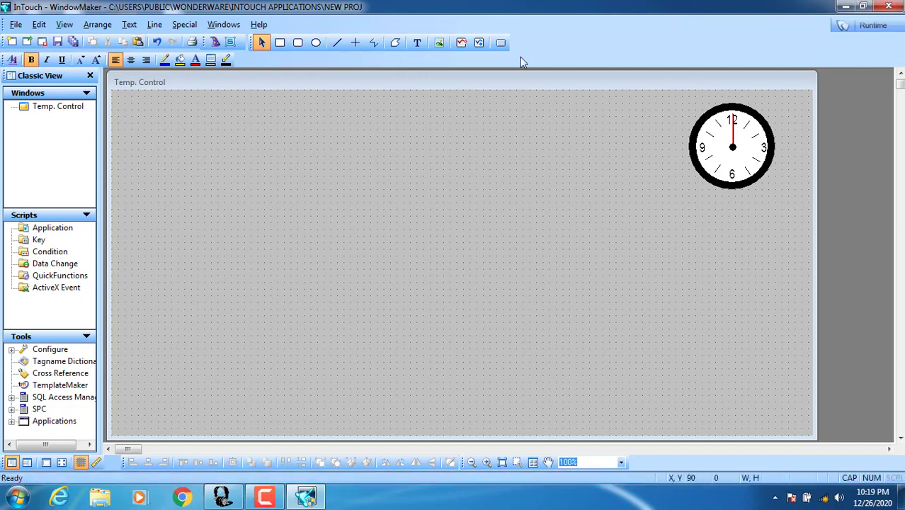
click(725, 133)
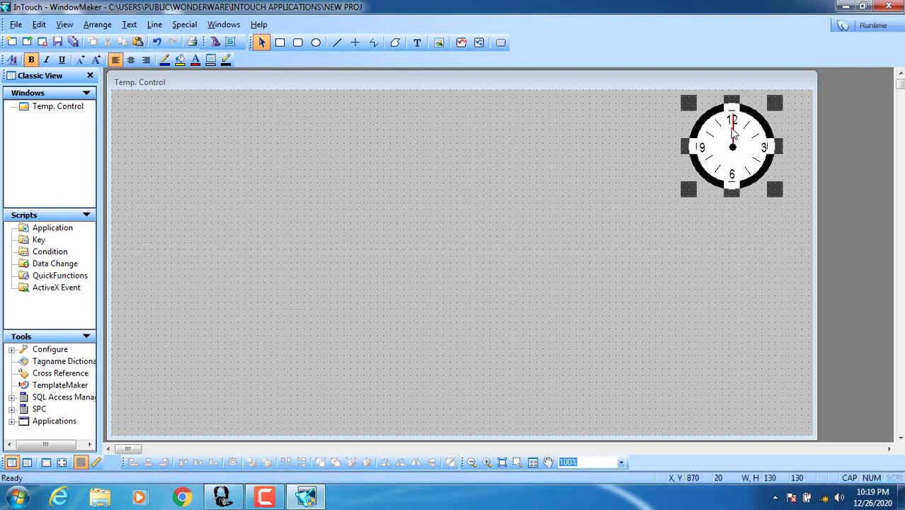
drag(726, 133, 733, 126)
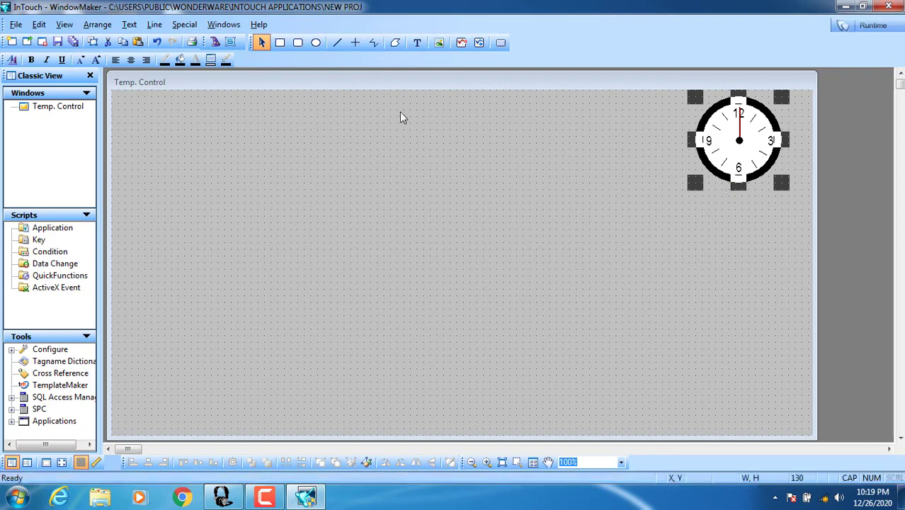
Run the Temp. Control window in WindowViewer, acknowledging the missing-license and demo-mode messages
click(872, 30)
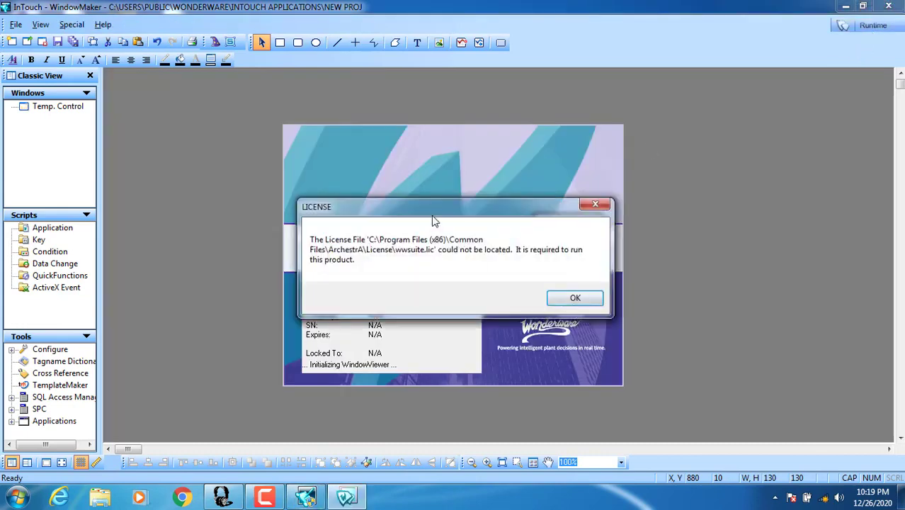
drag(426, 209, 403, 115)
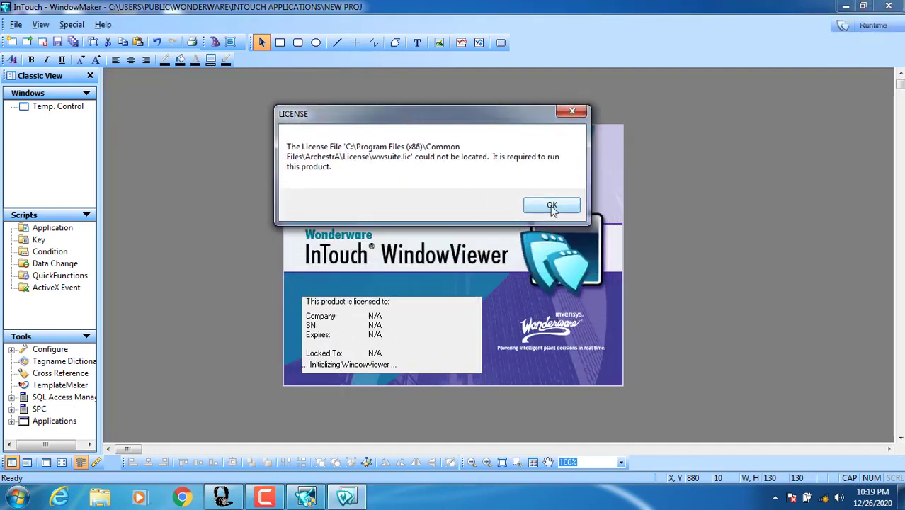
click(552, 207)
click(569, 293)
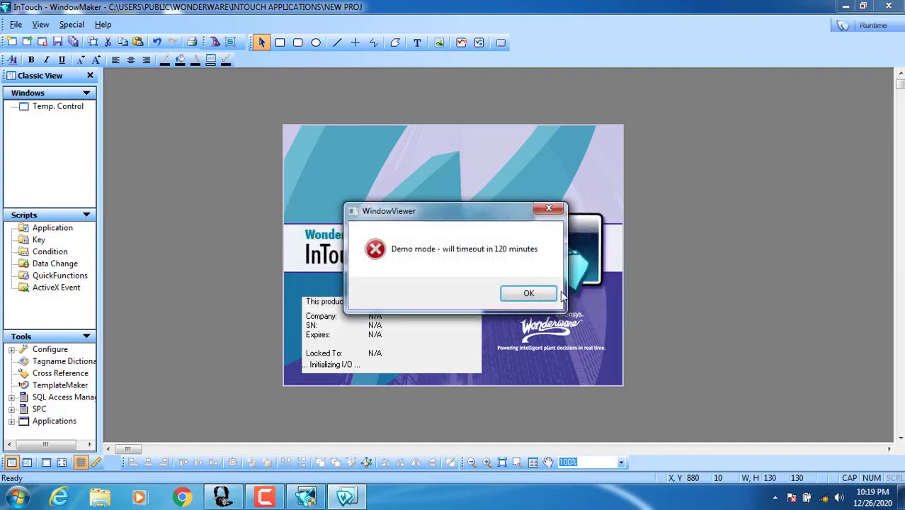
click(535, 293)
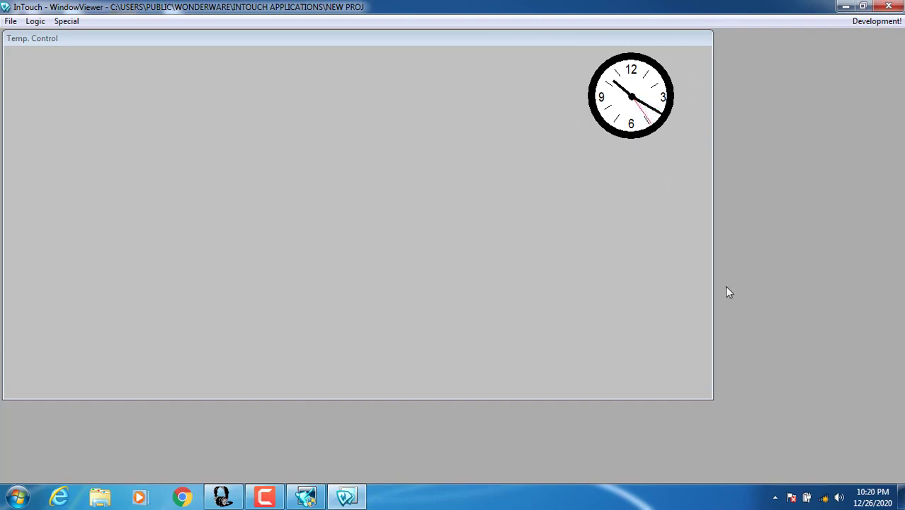
Compare the running round clock with the Windows system clock, and return to development mode in WindowMaker
click(869, 499)
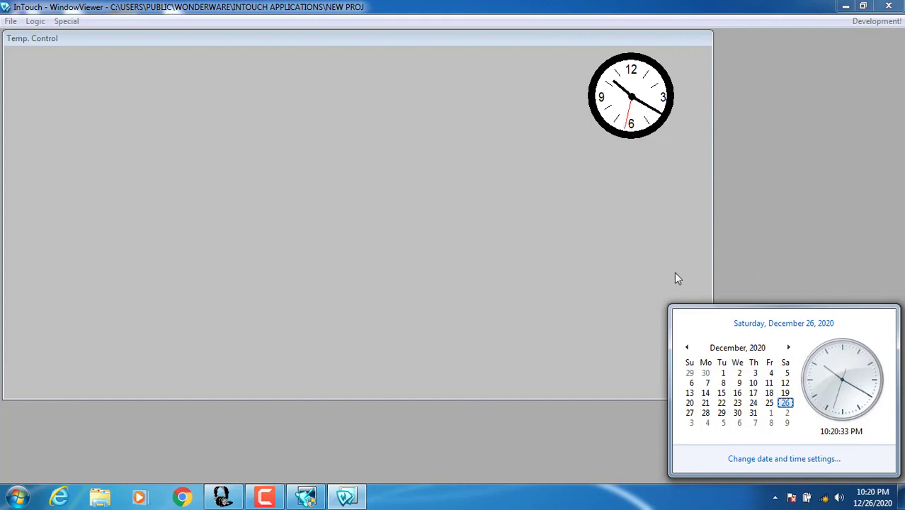
click(510, 144)
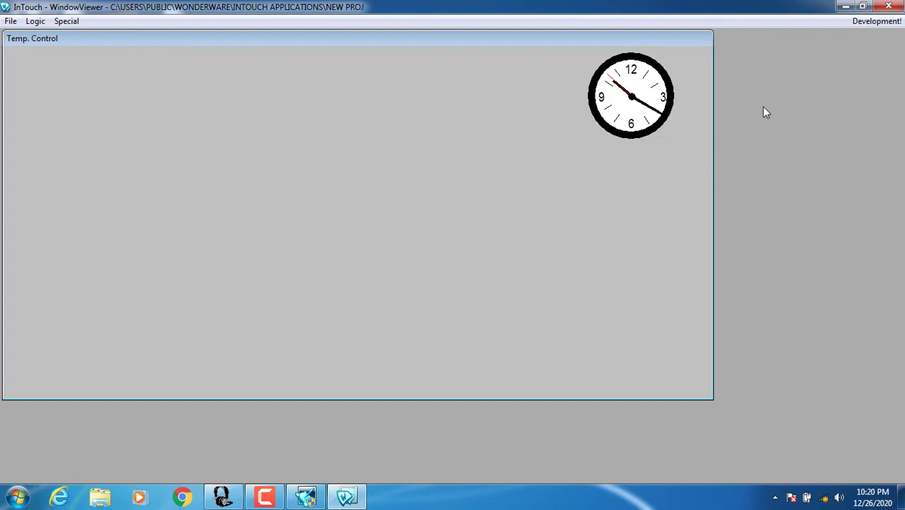
click(876, 22)
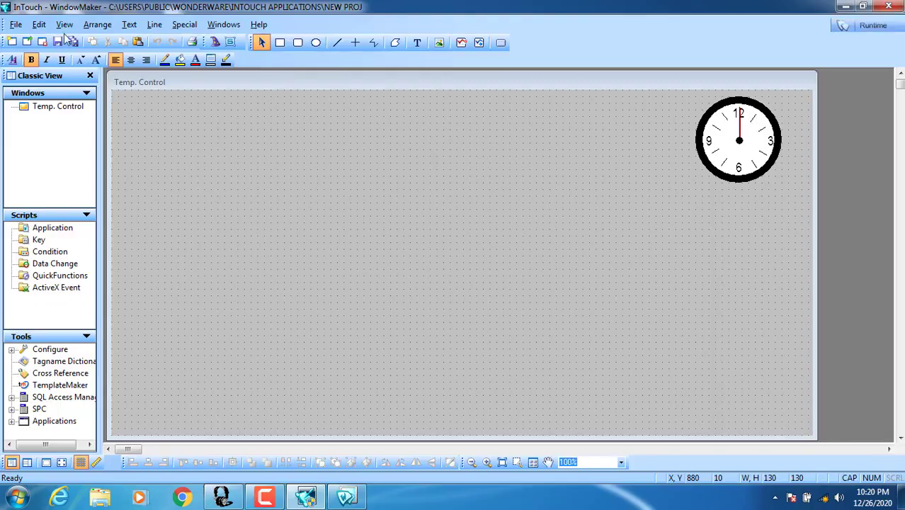